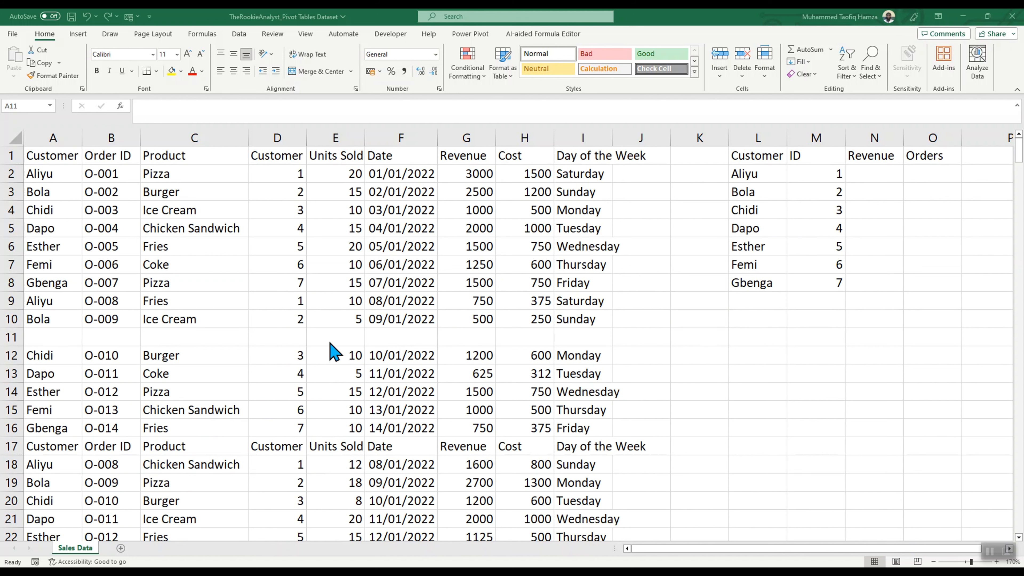
Look through the sales records down to row 349 and check how that last record's values are stored across the cells.
{"action": "scroll", "coordinate": [226, 461], "scroll_direction": "down", "scroll_amount": 2}
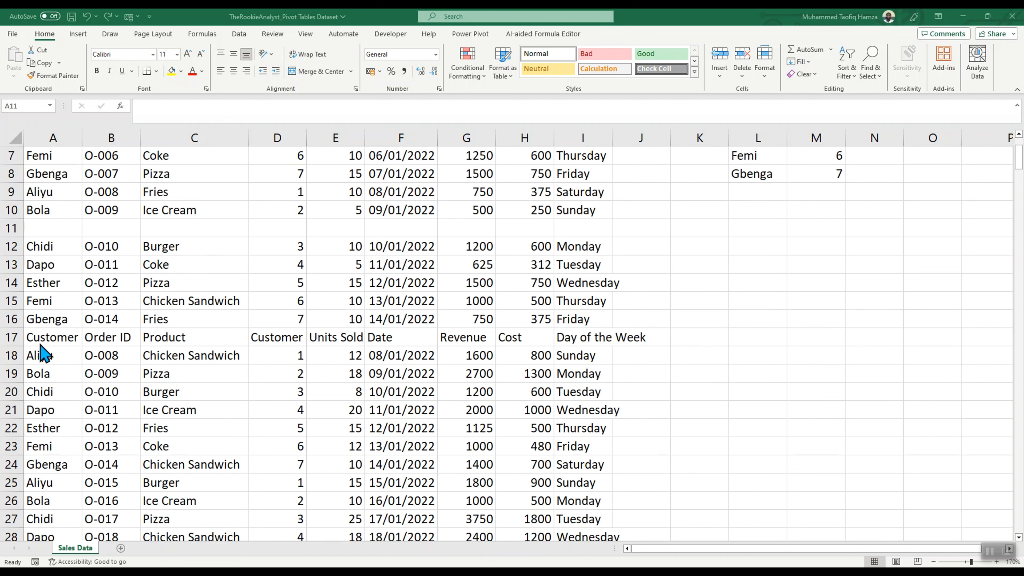
{"action": "scroll", "coordinate": [315, 361], "scroll_direction": "up", "scroll_amount": 2}
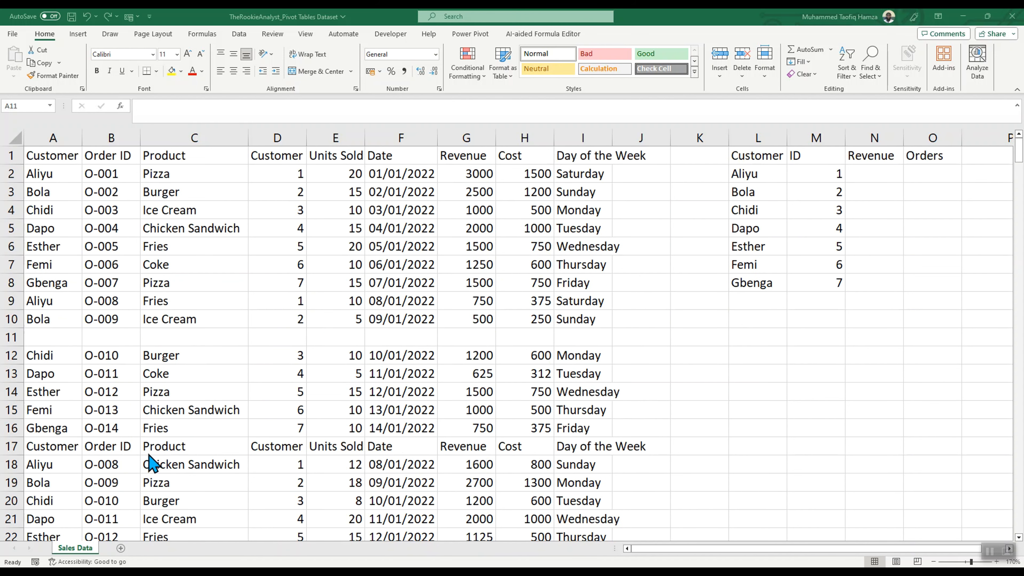
{"action": "scroll", "coordinate": [155, 465], "scroll_direction": "down", "scroll_amount": 20}
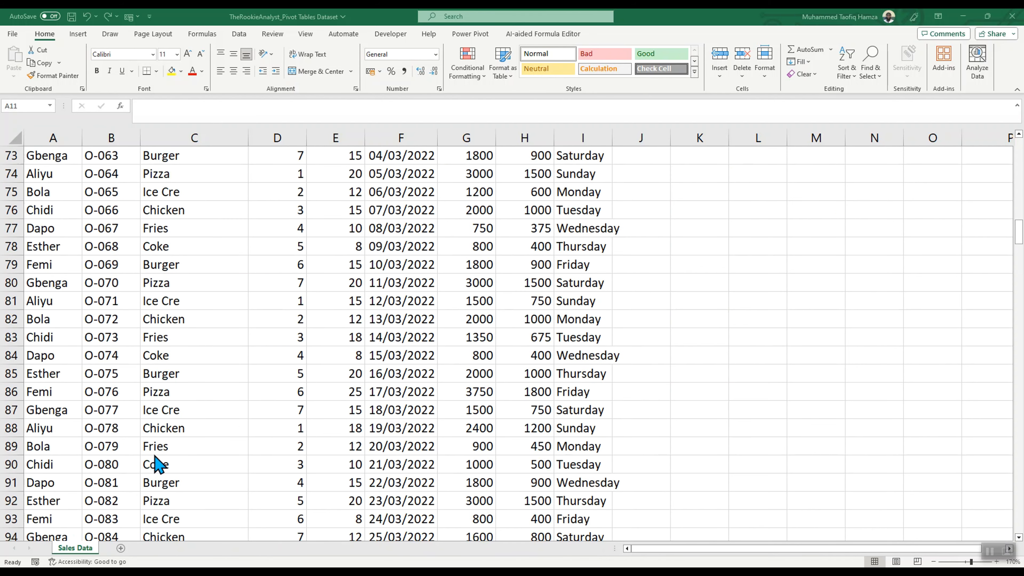
{"action": "left_click", "coordinate": [1019, 250]}
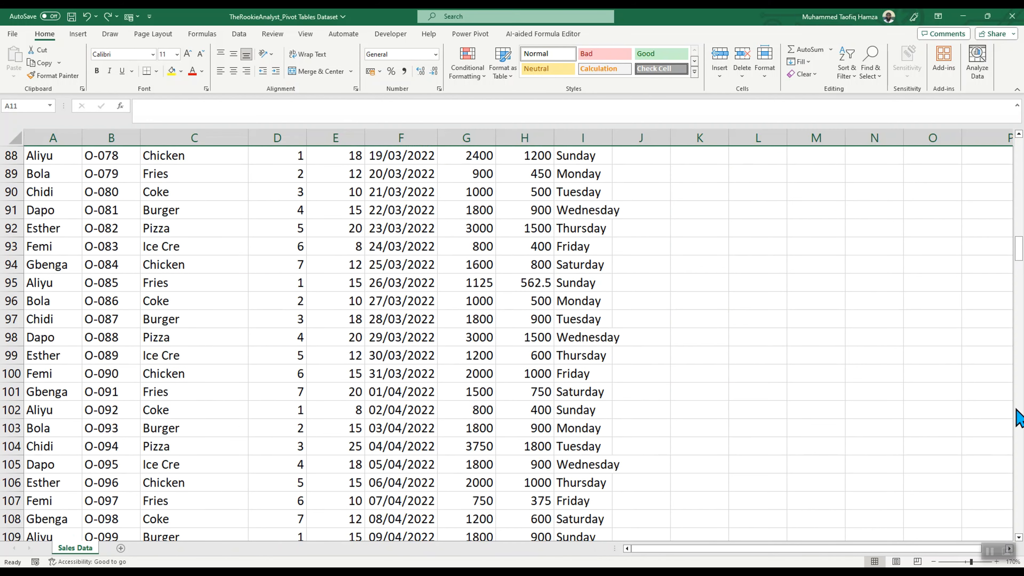
{"action": "left_click_drag", "start_coordinate": [1019, 254], "coordinate": [1019, 521]}
{"action": "left_click", "coordinate": [41, 533]}
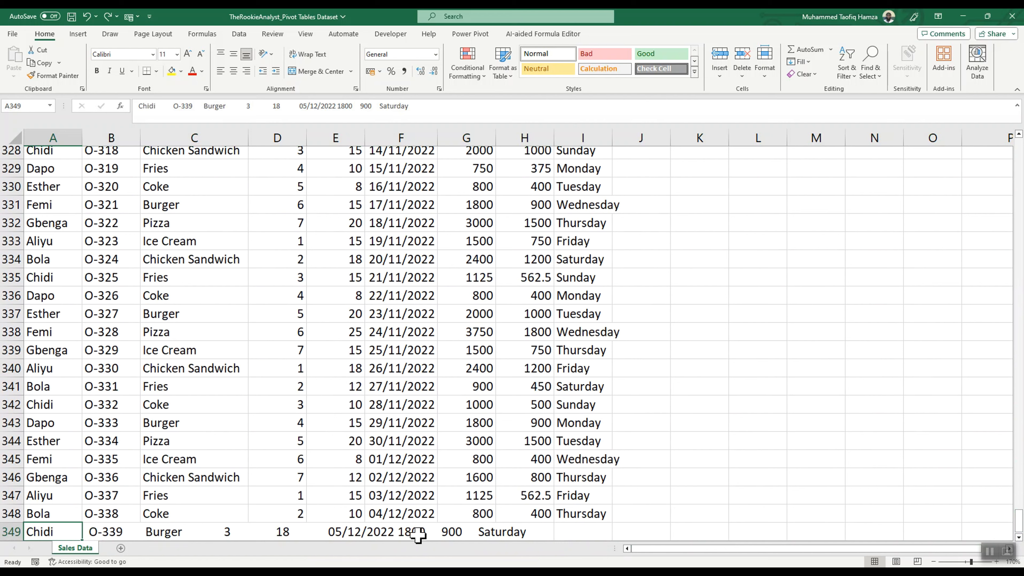
{"action": "left_click", "coordinate": [397, 533]}
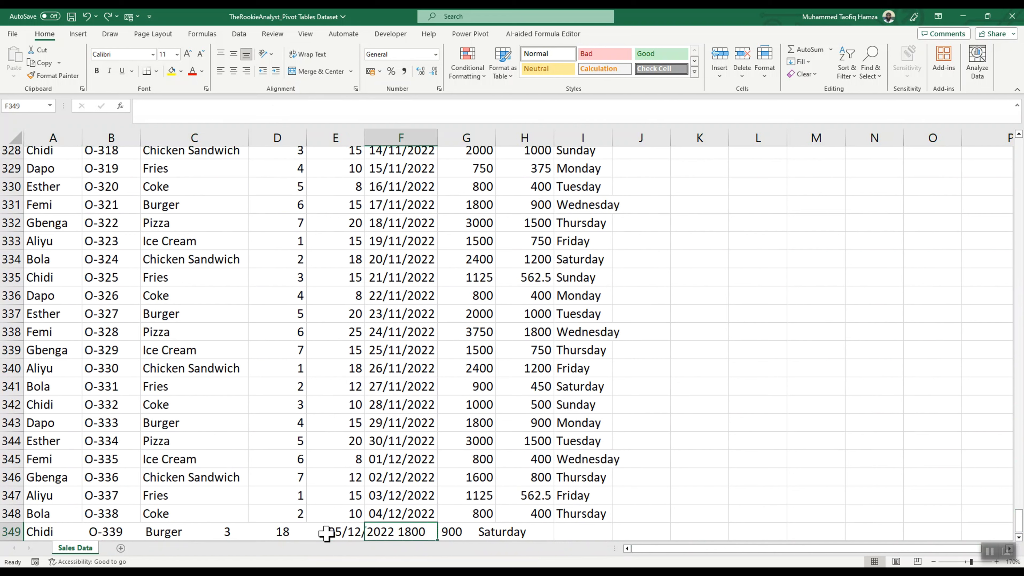
Split the record in A349 into separate cells with Text to Columns, using the Delimited type with Tab and Space as delimiters.
{"action": "left_click", "coordinate": [57, 528]}
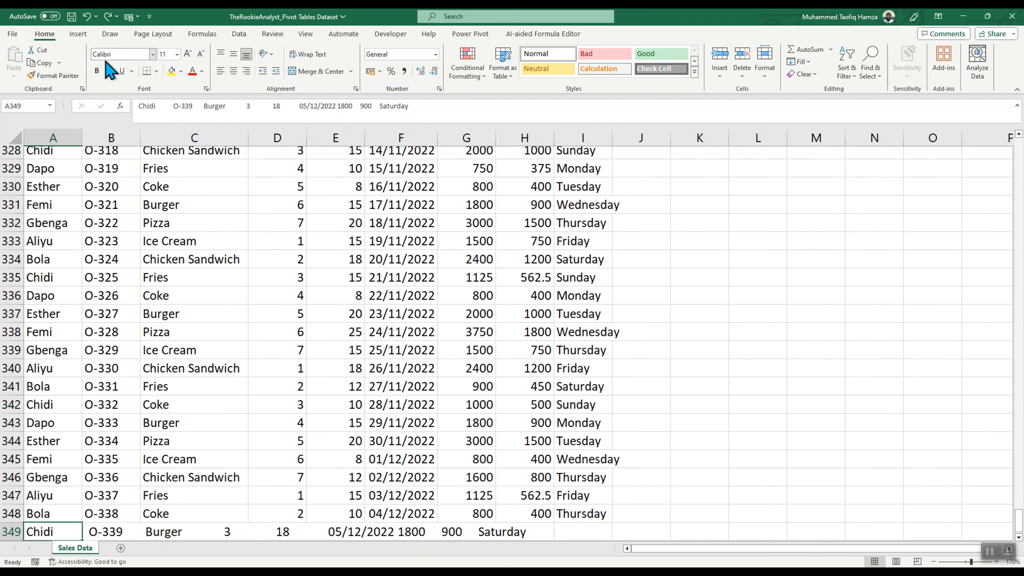
{"action": "left_click", "coordinate": [239, 34]}
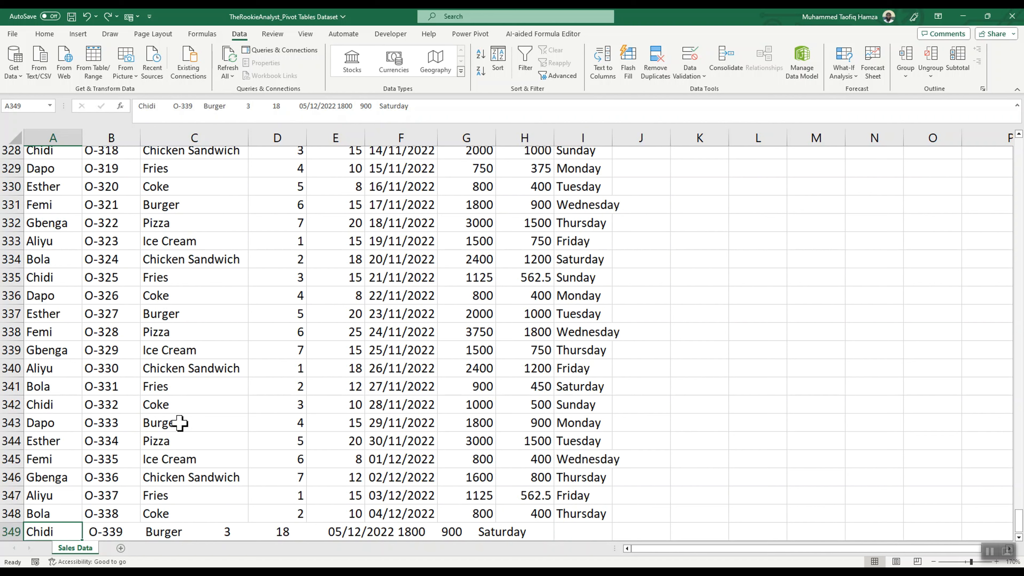
{"action": "left_click", "coordinate": [607, 65]}
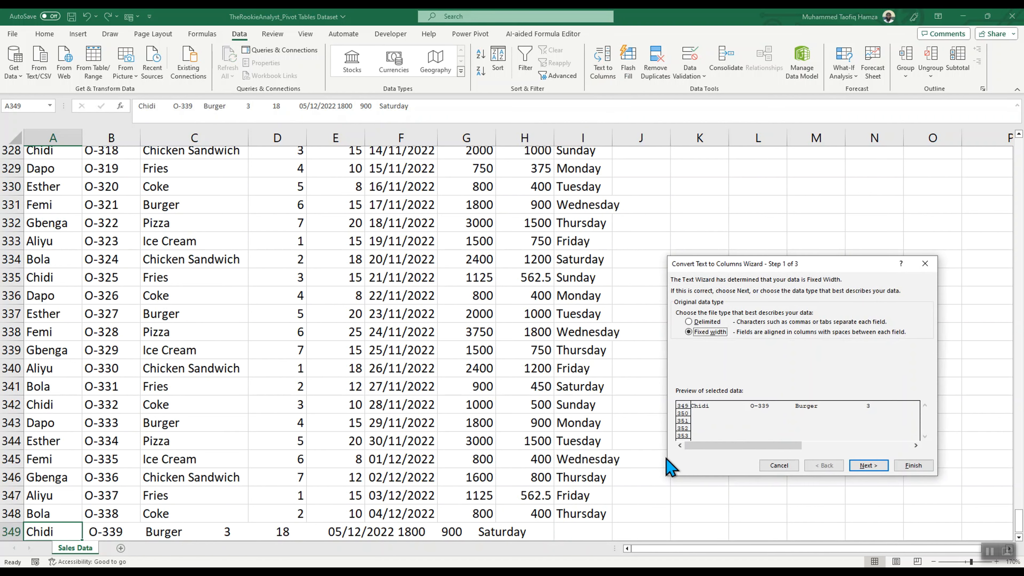
{"action": "left_click", "coordinate": [689, 322]}
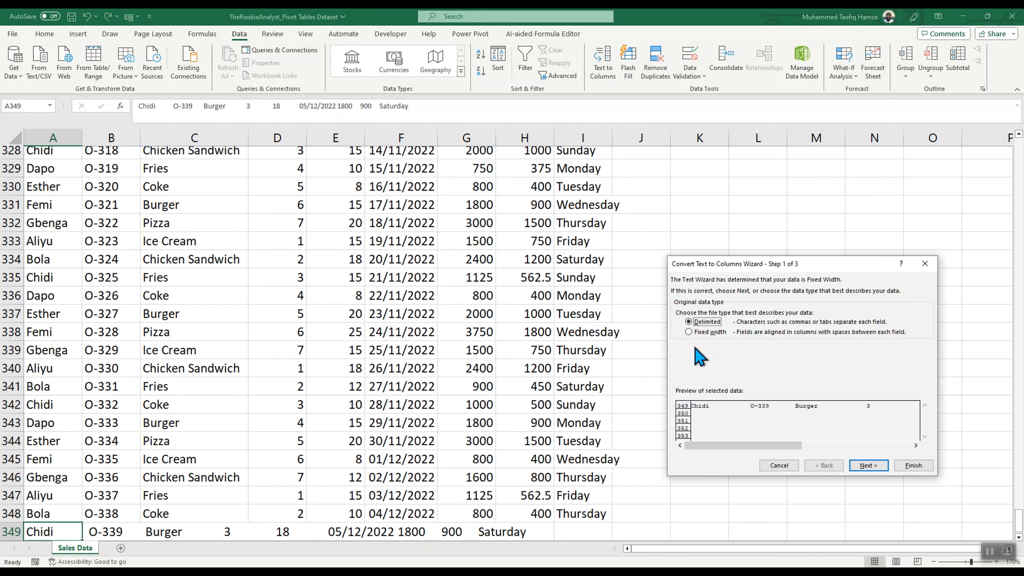
{"action": "left_click", "coordinate": [869, 467]}
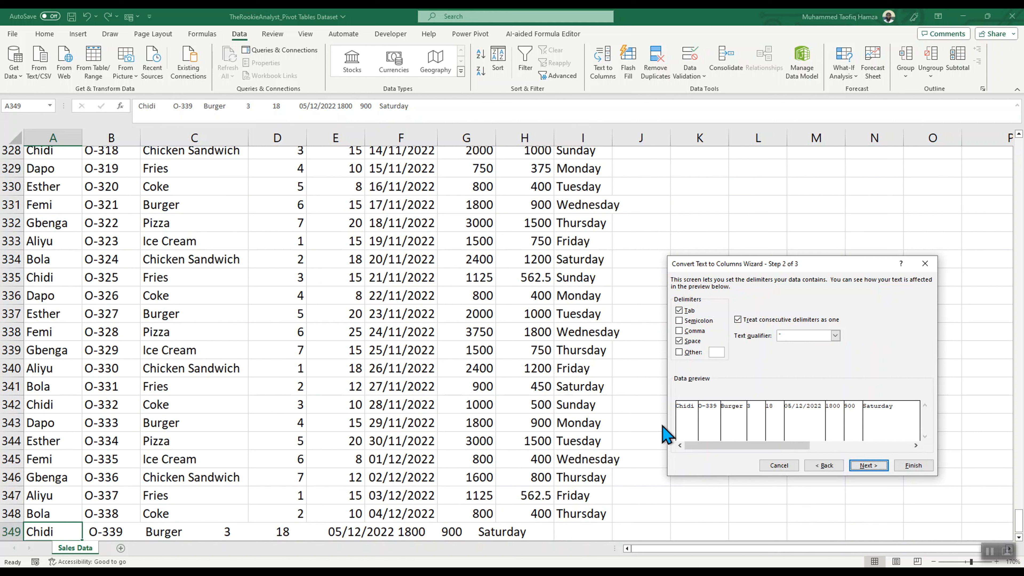
{"action": "left_click", "coordinate": [680, 341]}
{"action": "left_click", "coordinate": [679, 341]}
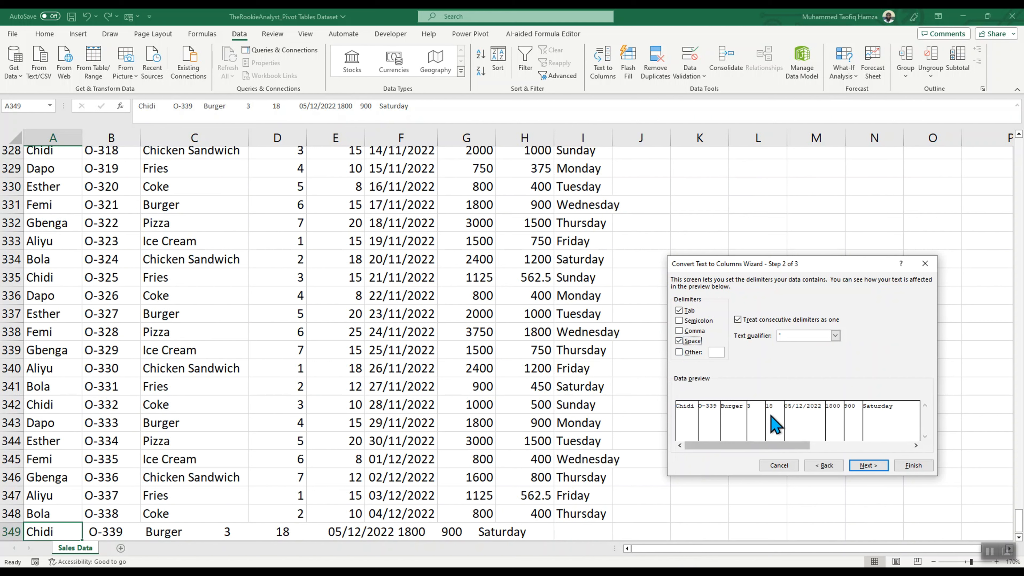
{"action": "left_click", "coordinate": [679, 341]}
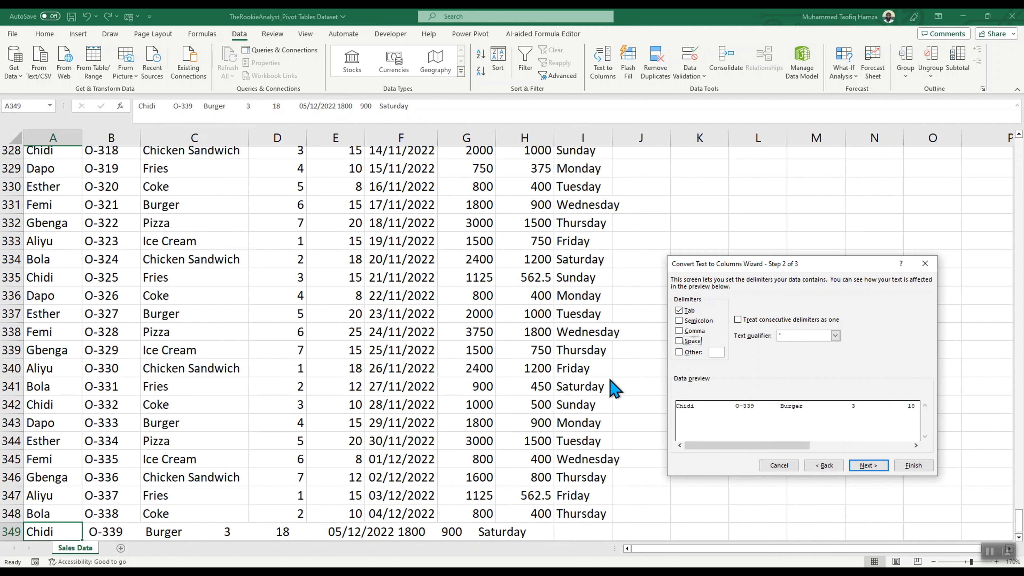
{"action": "left_click", "coordinate": [678, 341]}
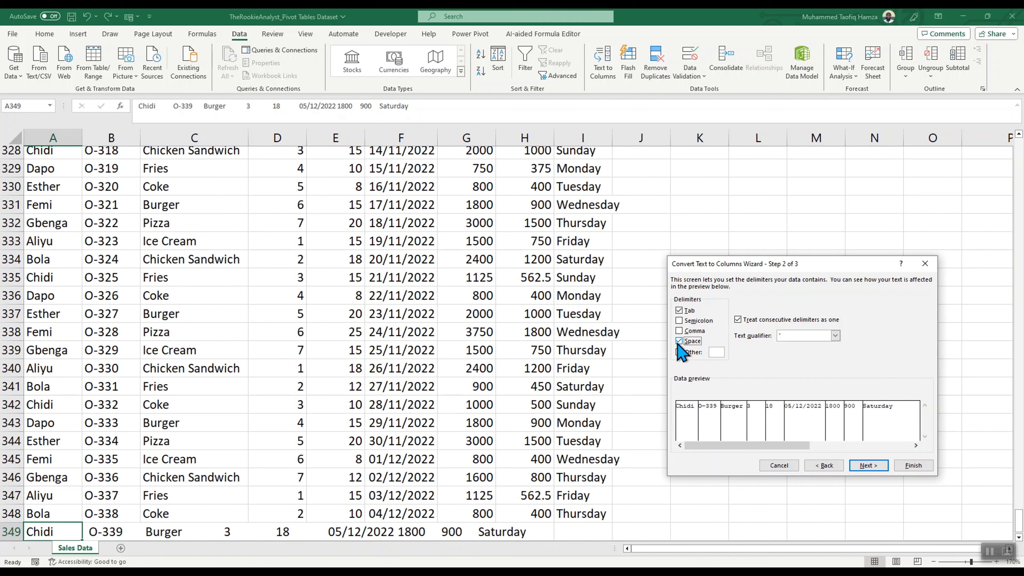
{"action": "left_click", "coordinate": [878, 466]}
{"action": "left_click", "coordinate": [912, 465]}
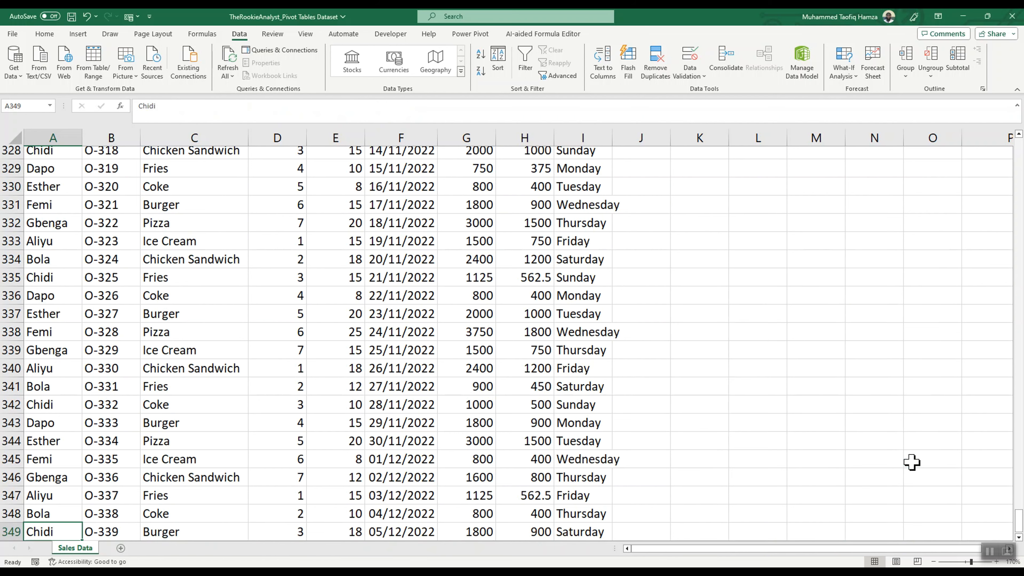
Delete the blank row 11 within the sales records.
{"action": "scroll", "coordinate": [136, 521], "scroll_direction": "down", "scroll_amount": 2}
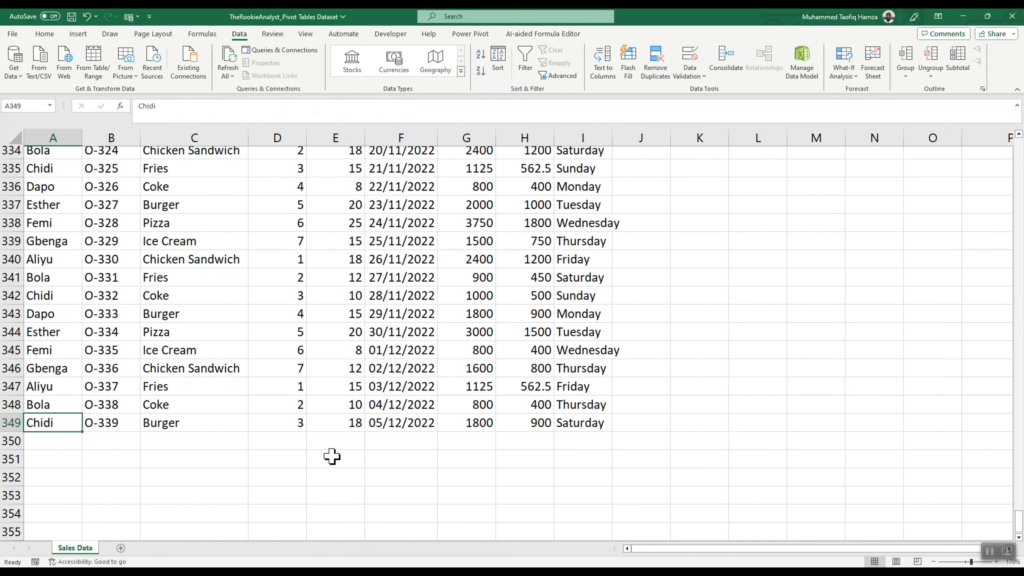
{"action": "scroll", "coordinate": [331, 456], "scroll_direction": "up", "scroll_amount": 7}
{"action": "scroll", "coordinate": [331, 456], "scroll_direction": "up", "scroll_amount": 20}
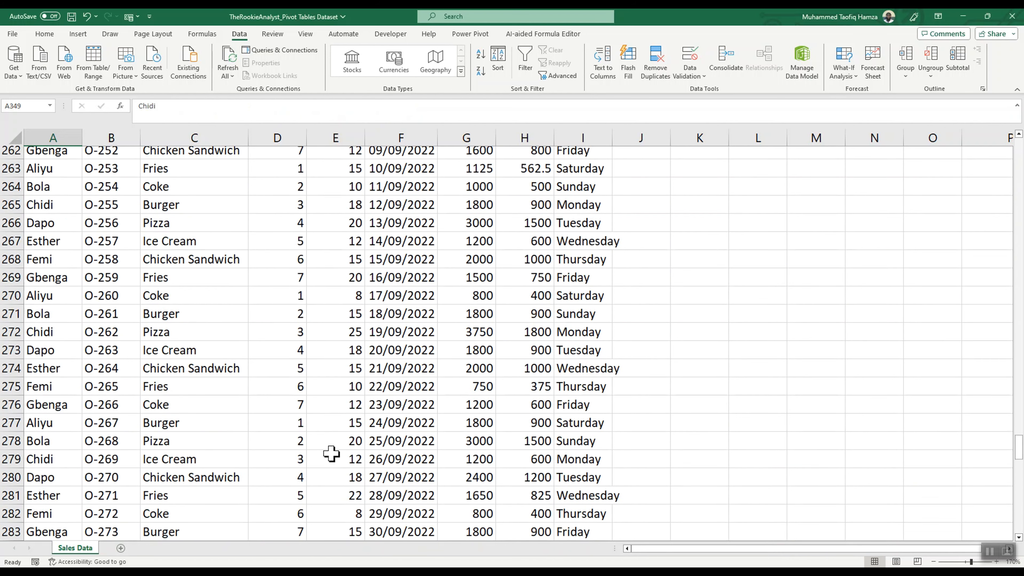
{"action": "scroll", "coordinate": [332, 452], "scroll_direction": "up", "scroll_amount": 20}
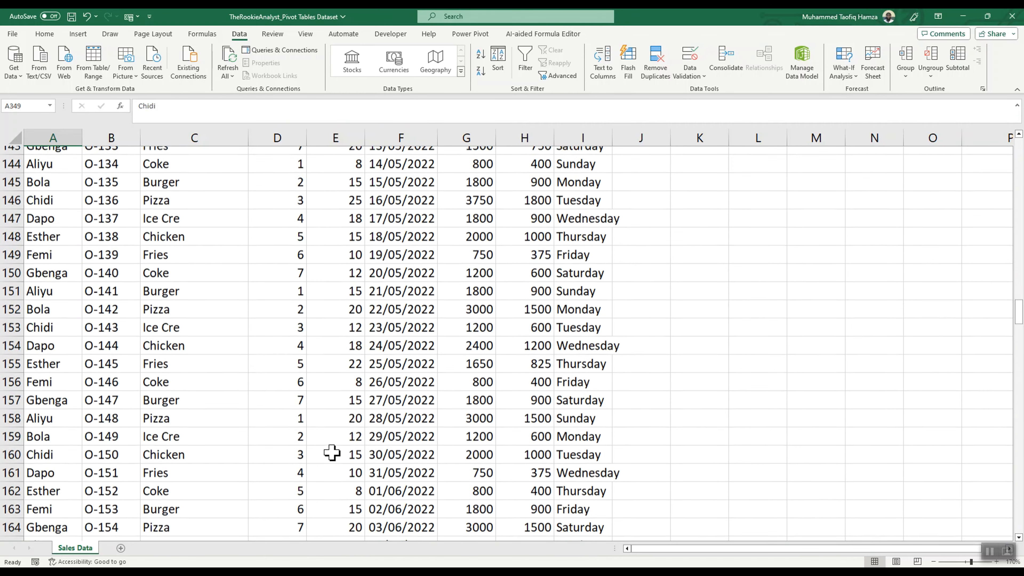
{"action": "scroll", "coordinate": [331, 453], "scroll_direction": "up", "scroll_amount": 20}
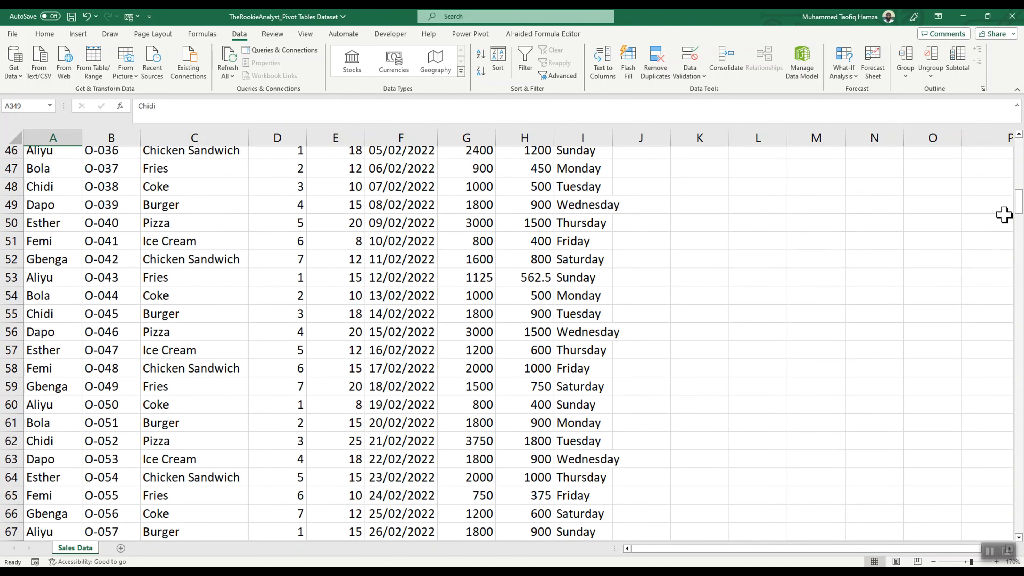
{"action": "left_click_drag", "start_coordinate": [1017, 207], "coordinate": [1016, 159]}
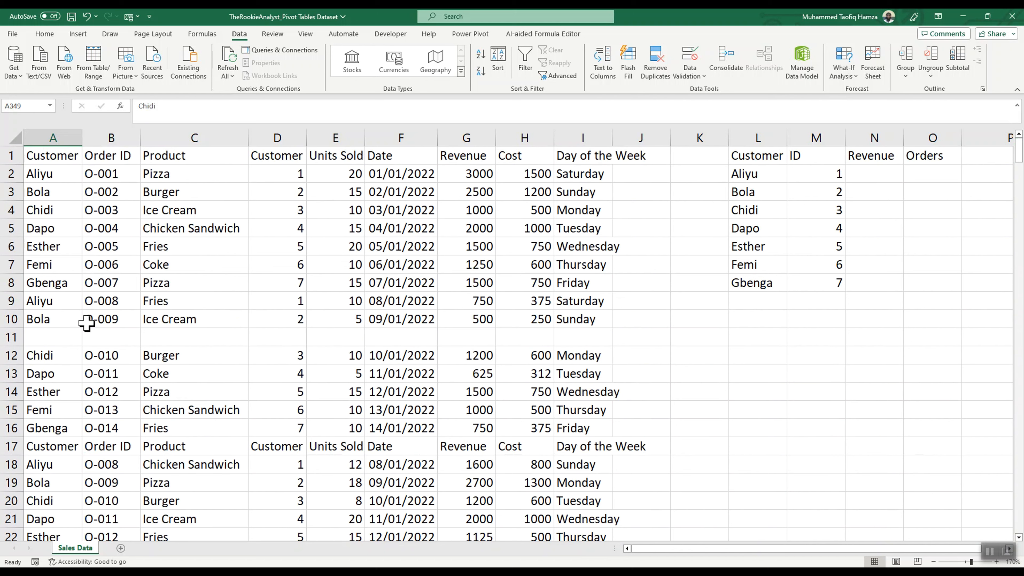
{"action": "left_click", "coordinate": [12, 336]}
{"action": "right_click", "coordinate": [12, 336]}
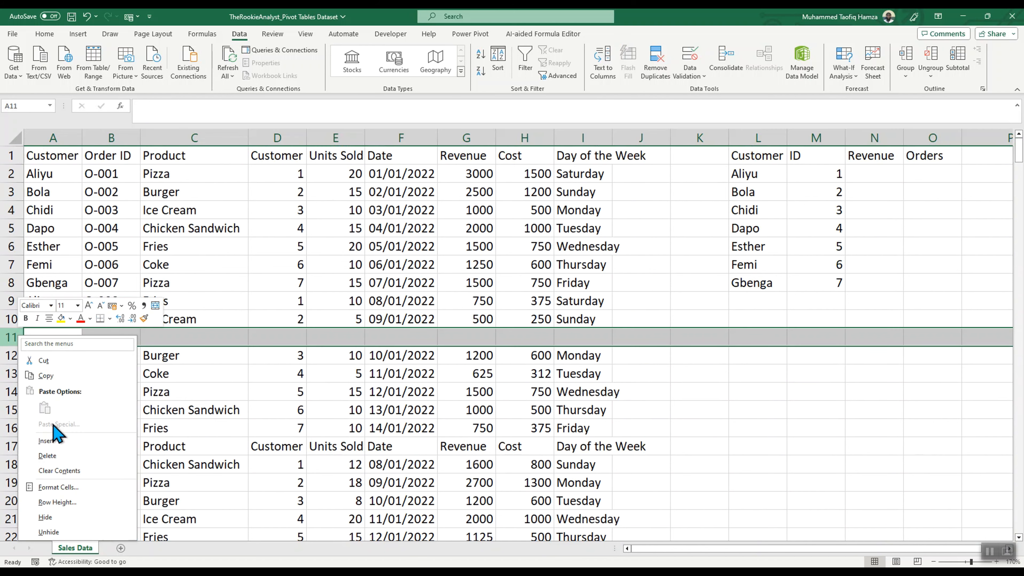
{"action": "left_click", "coordinate": [47, 456]}
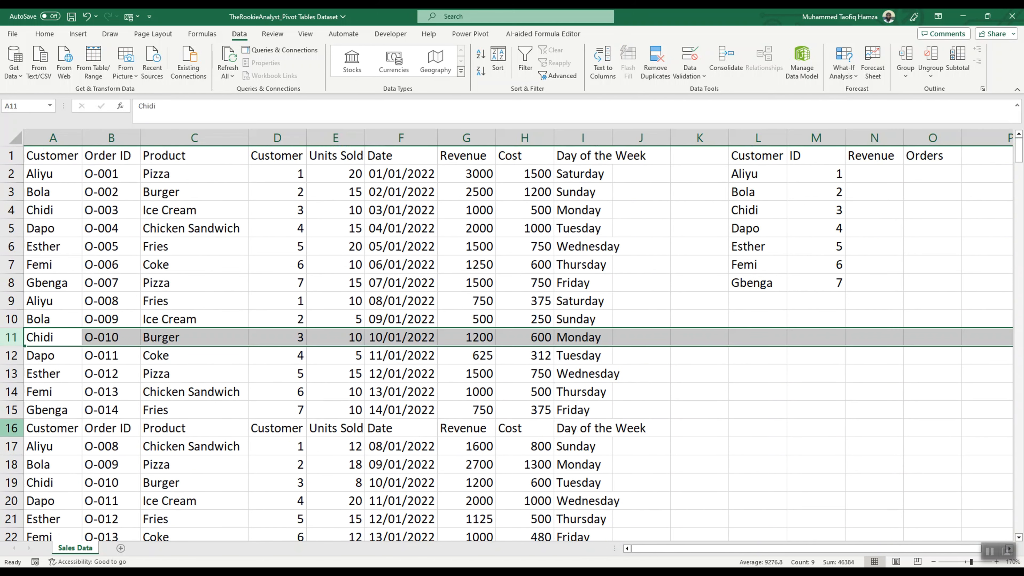
Delete the repeated header row 16 from the middle of the sales records.
{"action": "left_click", "coordinate": [11, 427]}
{"action": "right_click", "coordinate": [11, 427]}
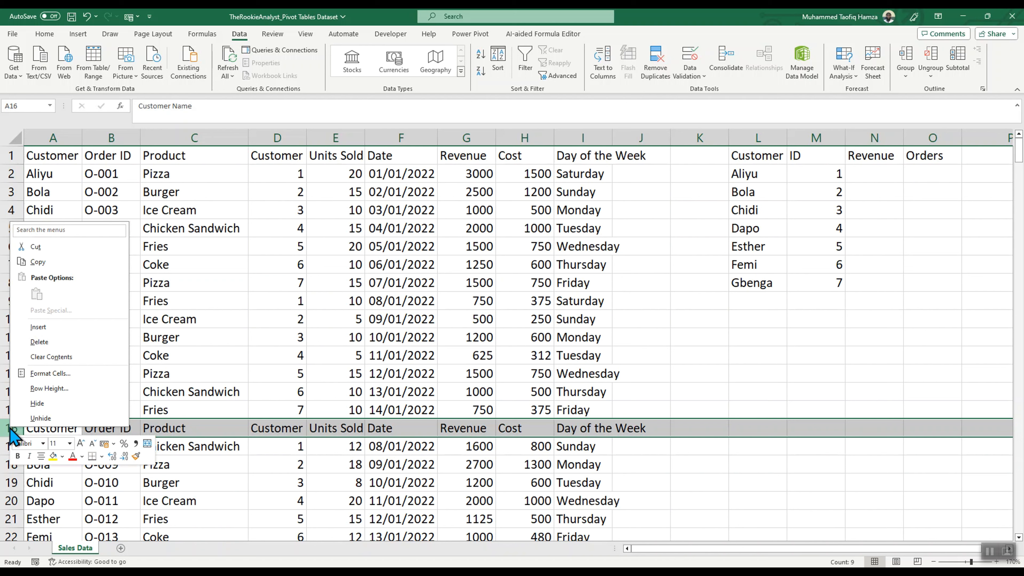
{"action": "left_click", "coordinate": [57, 349]}
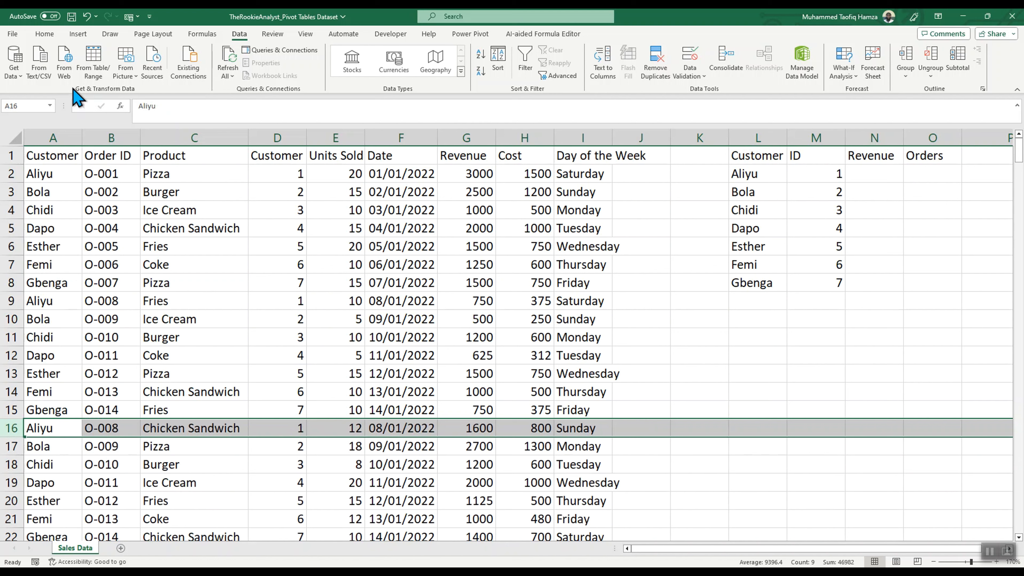
Insert a SUMIFS function in N2, the Revenue cell for customer ID 1.
{"action": "left_click", "coordinate": [45, 34]}
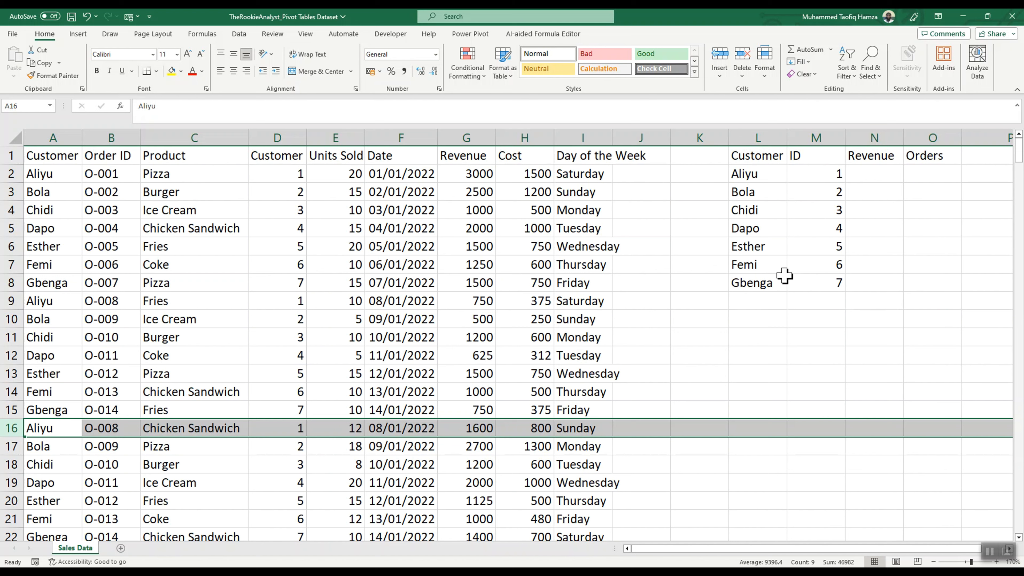
{"action": "left_click", "coordinate": [858, 282]}
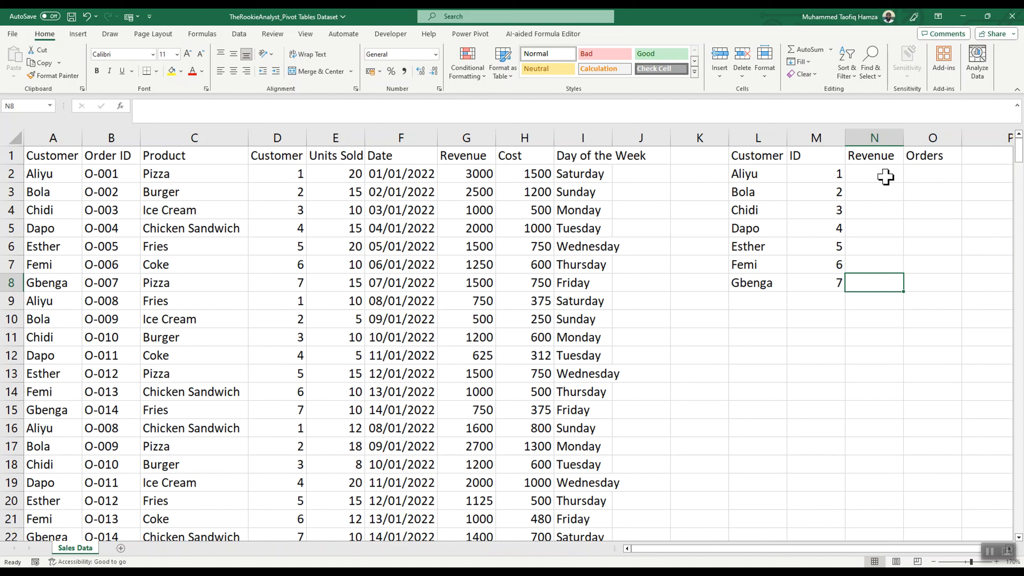
{"action": "left_click", "coordinate": [868, 175]}
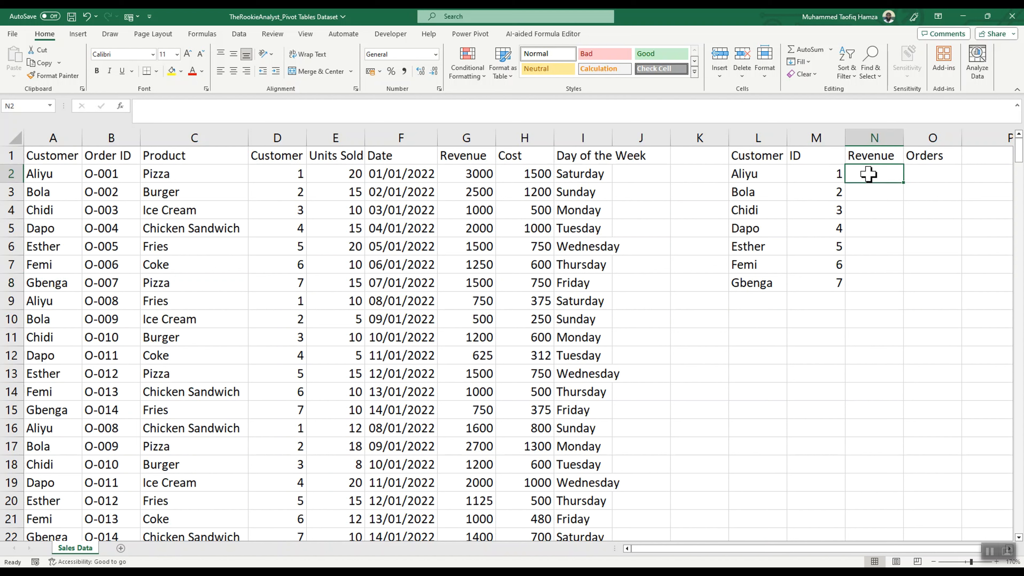
{"action": "type", "text": "="}
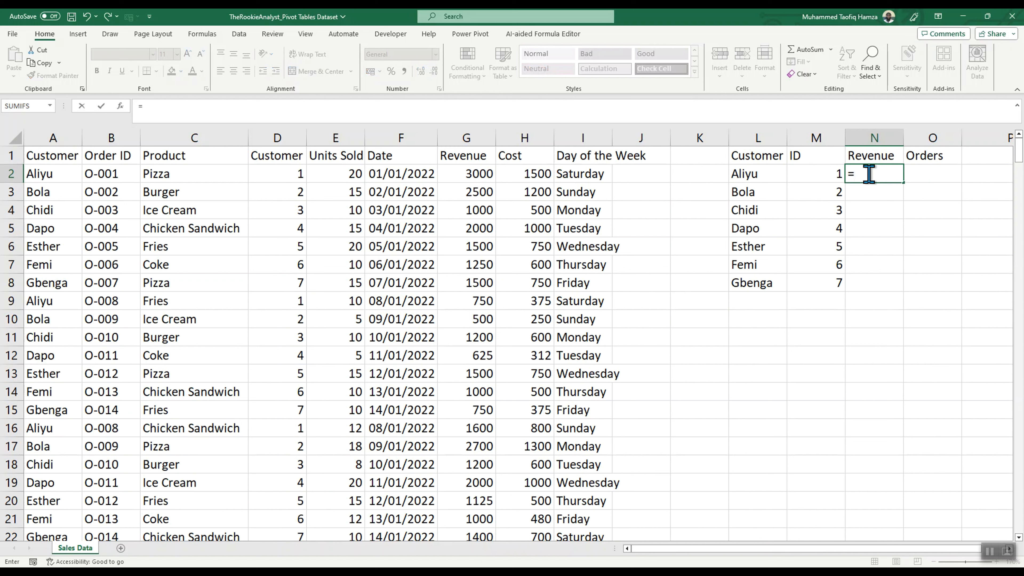
{"action": "left_click", "coordinate": [120, 106]}
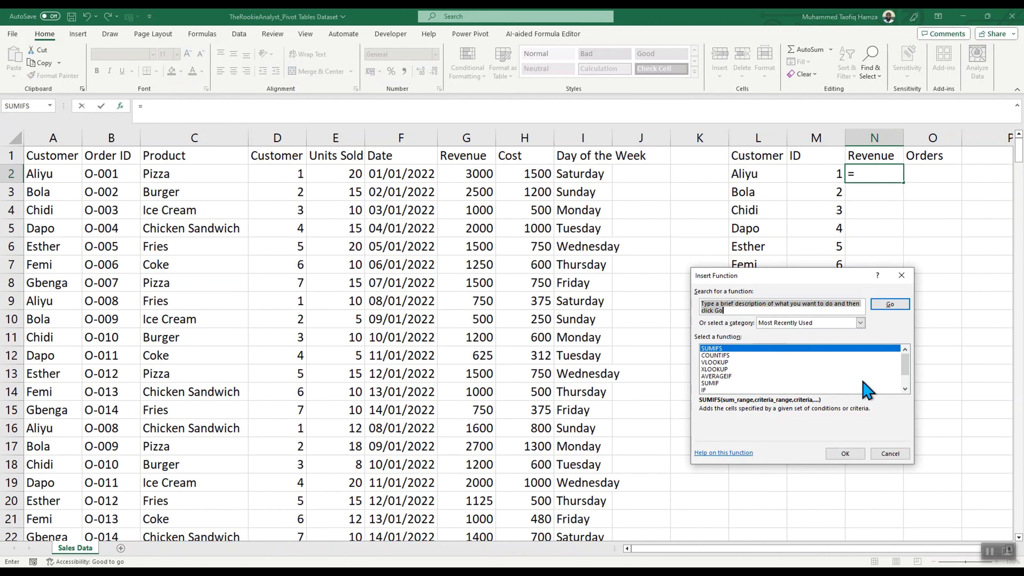
{"action": "left_click", "coordinate": [733, 348]}
{"action": "double_click", "coordinate": [732, 348]}
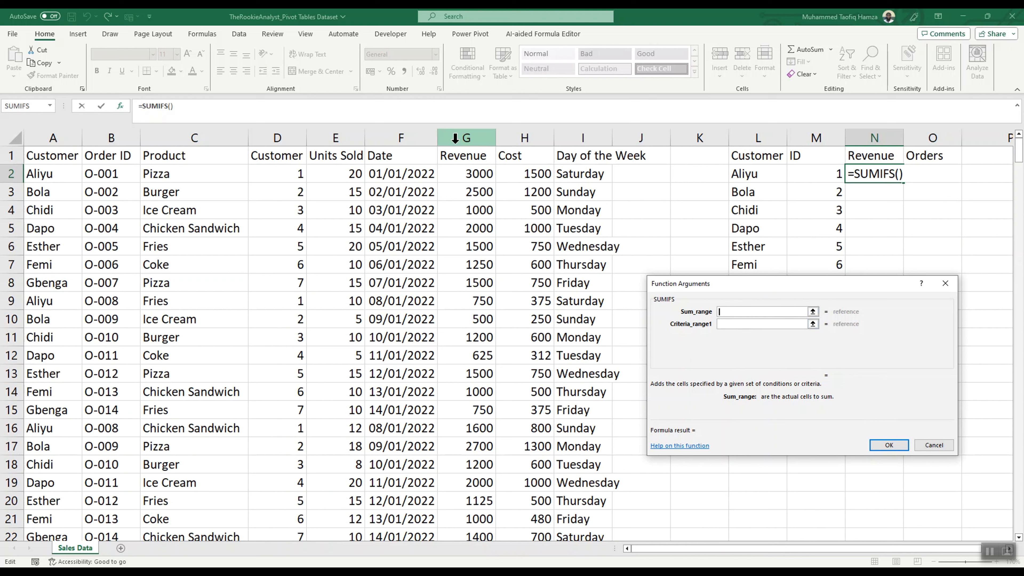
Complete the SUMIFS in N2 with sum range G:G, criteria range D:D and criterion M2.
{"action": "left_click", "coordinate": [470, 139]}
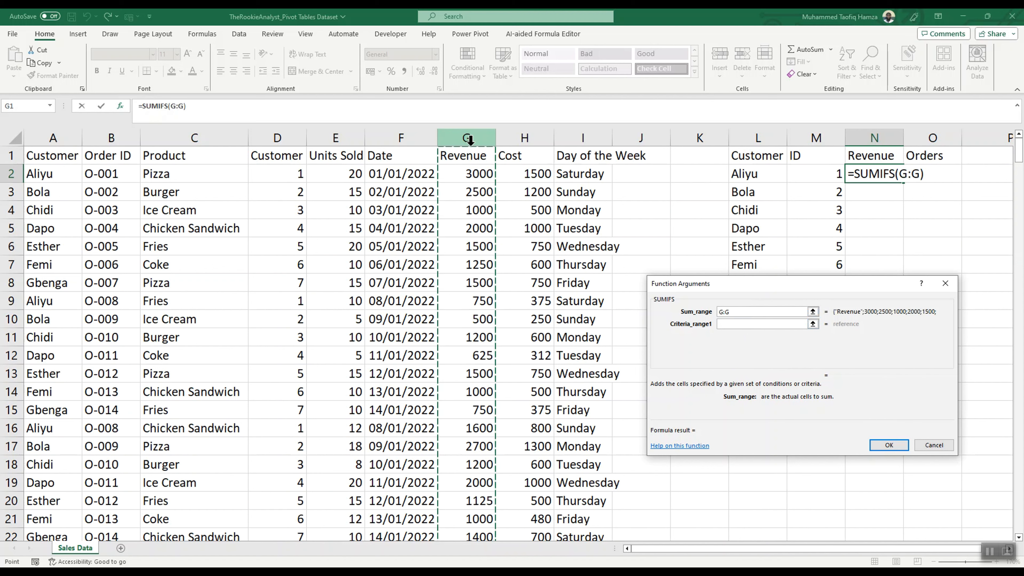
{"action": "left_click", "coordinate": [721, 324]}
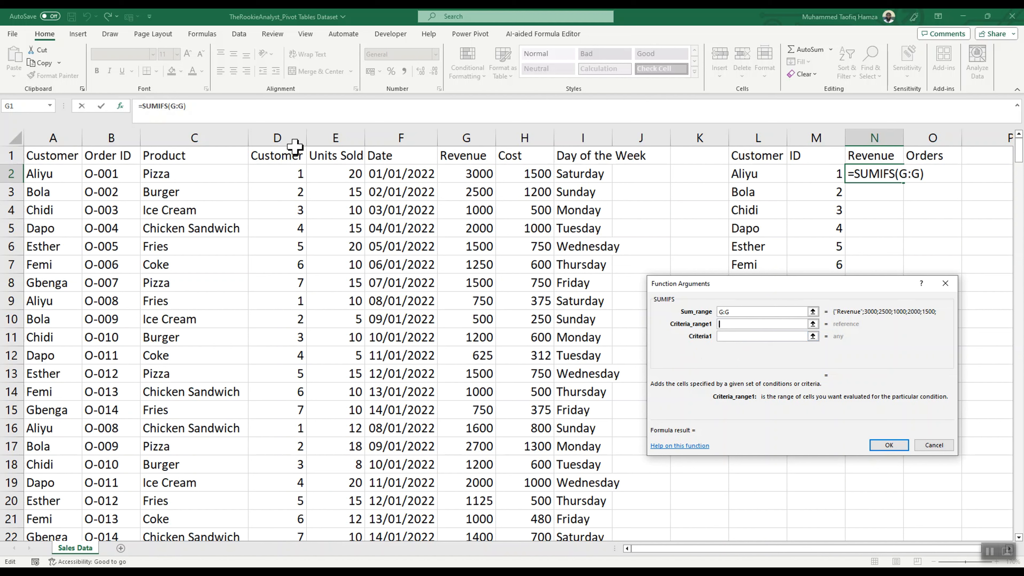
{"action": "left_click", "coordinate": [289, 137]}
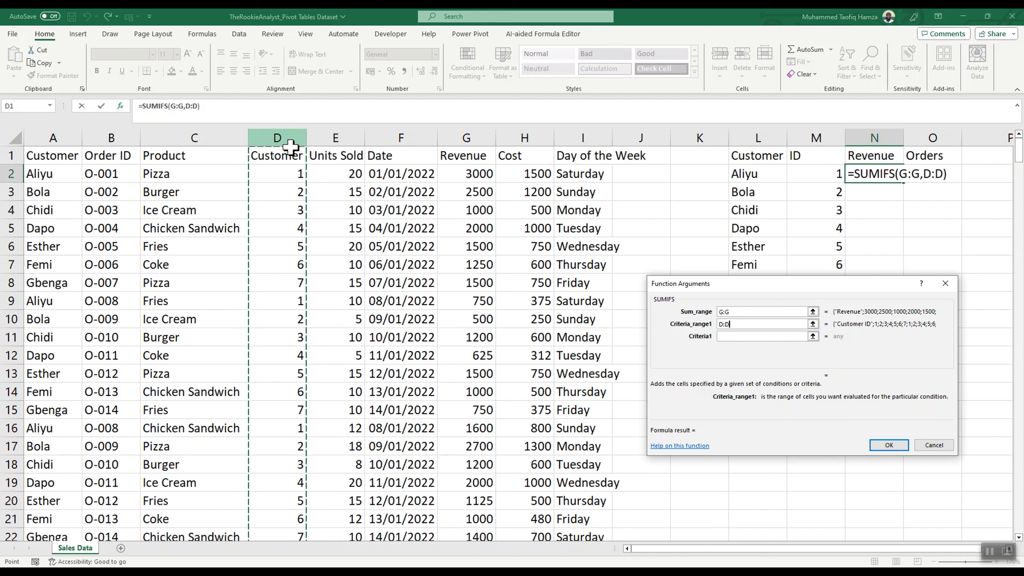
{"action": "left_click", "coordinate": [747, 337]}
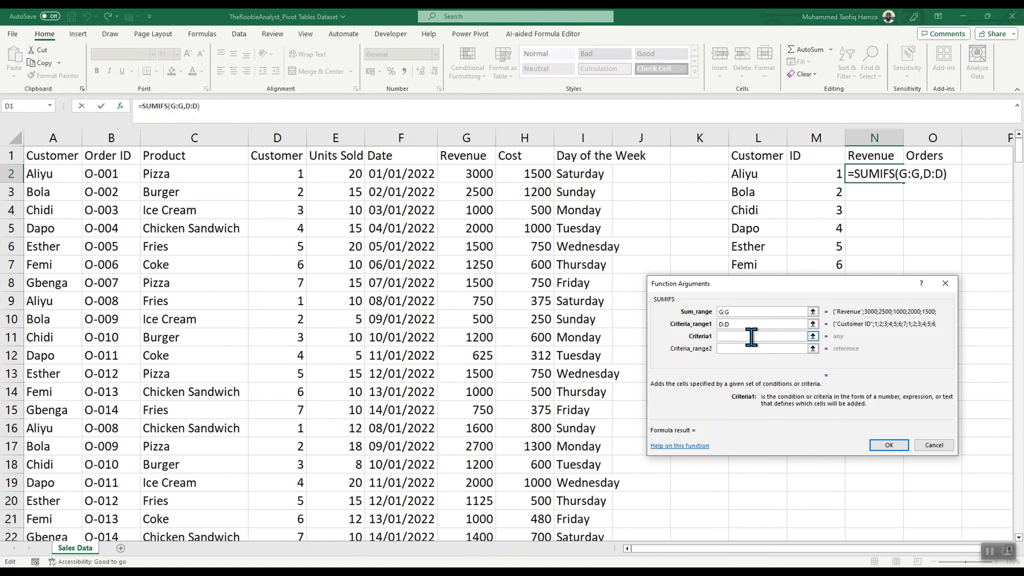
{"action": "left_click", "coordinate": [830, 174]}
{"action": "left_click", "coordinate": [890, 443]}
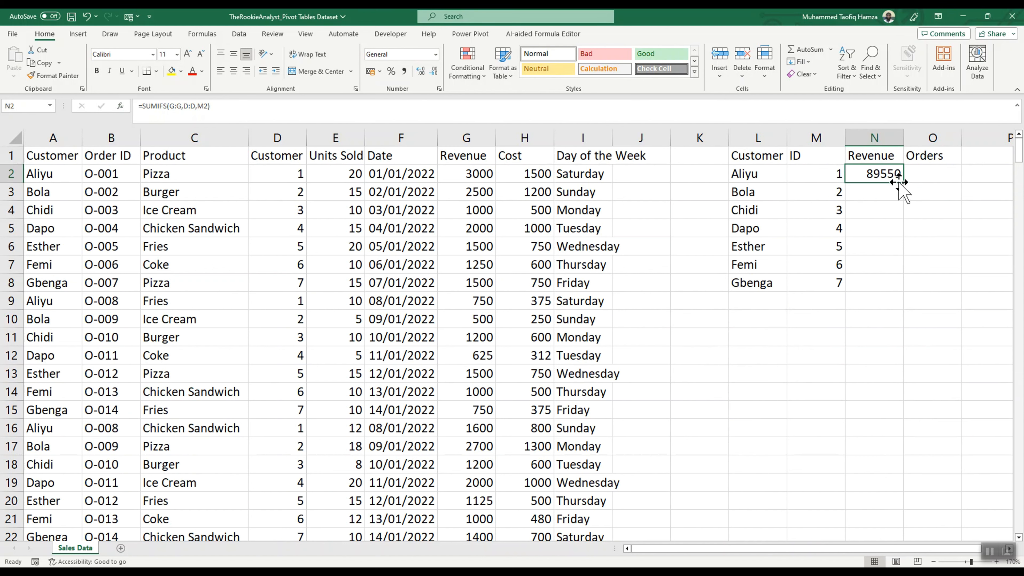
Fill the SUMIFS revenue formula from N2 down to N8 for the remaining customer IDs.
{"action": "left_click_drag", "start_coordinate": [903, 182], "coordinate": [905, 291]}
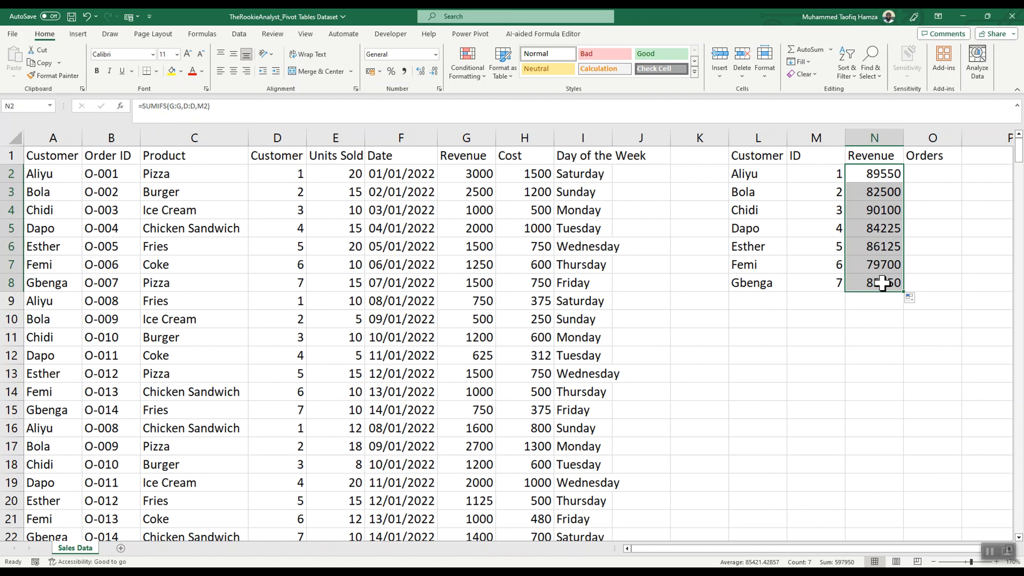
Insert a COUNTIFS function in O2, the Orders cell for customer ID 1.
{"action": "left_click", "coordinate": [931, 176]}
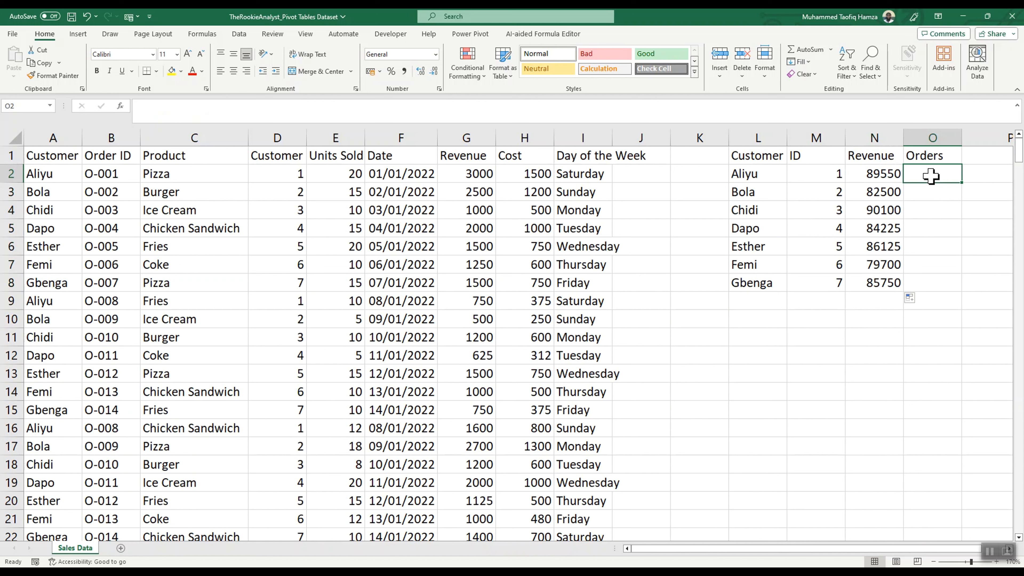
{"action": "type", "text": "=c"}
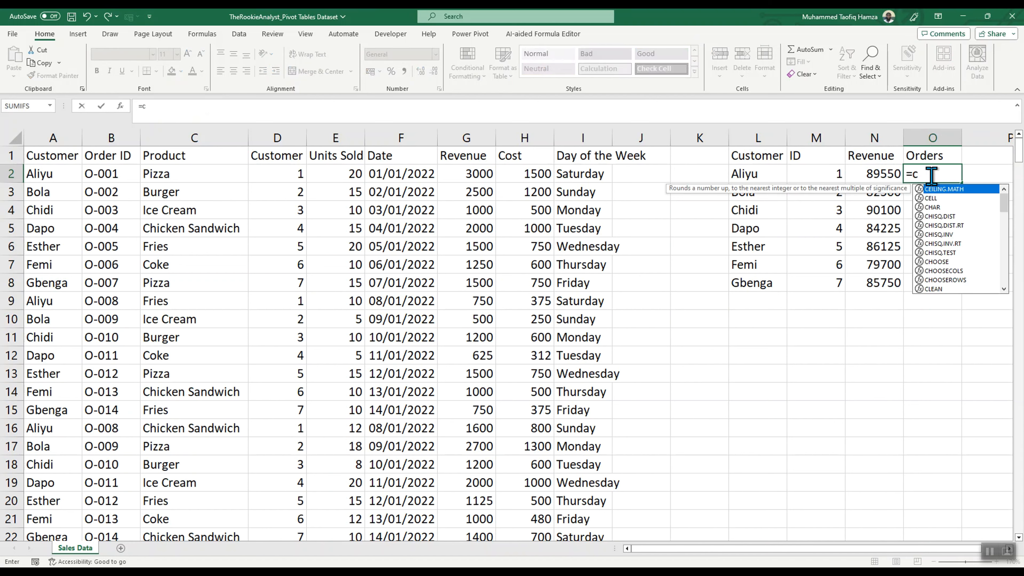
{"action": "key", "text": "BackSpace"}
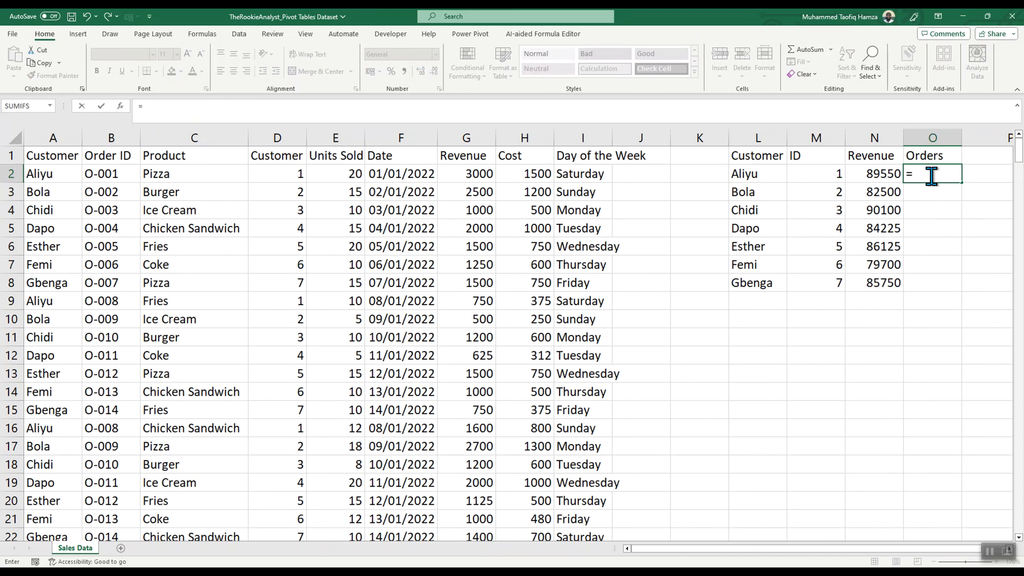
{"action": "left_click", "coordinate": [122, 107]}
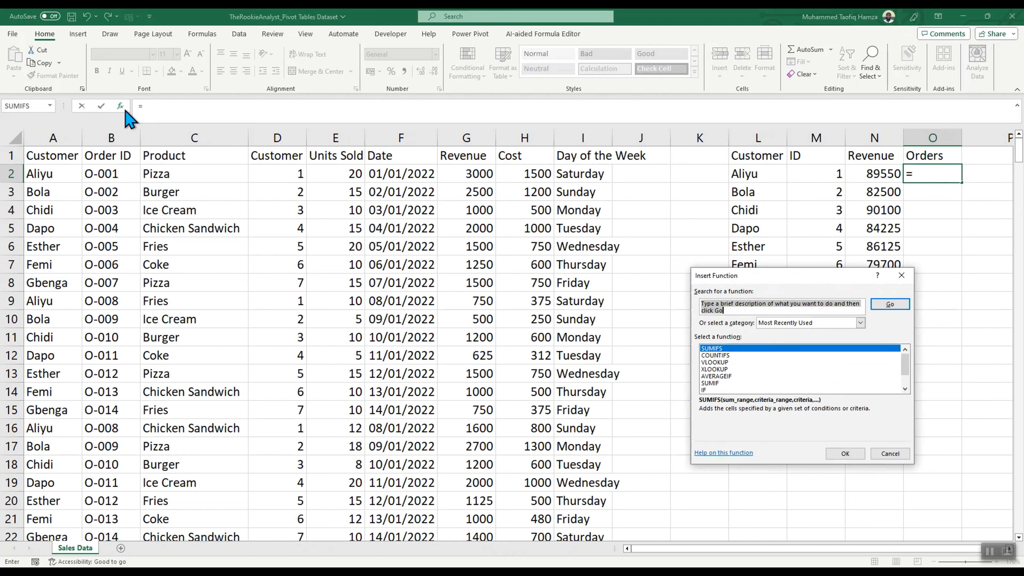
{"action": "left_click", "coordinate": [731, 356]}
{"action": "left_click", "coordinate": [842, 454]}
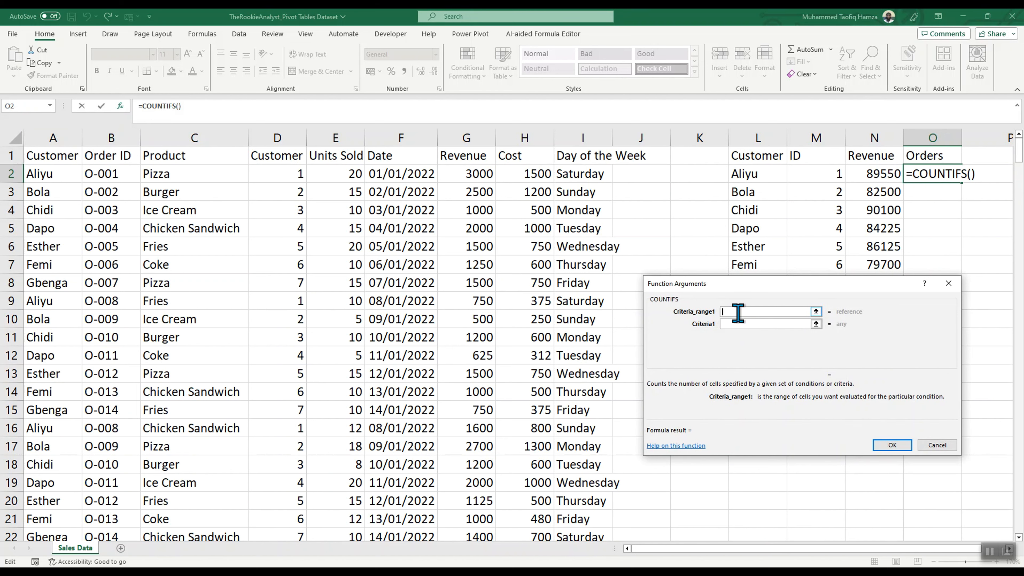
Complete the COUNTIFS in O2 with criteria range D:D and criterion M2, and fill it down to O8.
{"action": "left_click", "coordinate": [290, 139]}
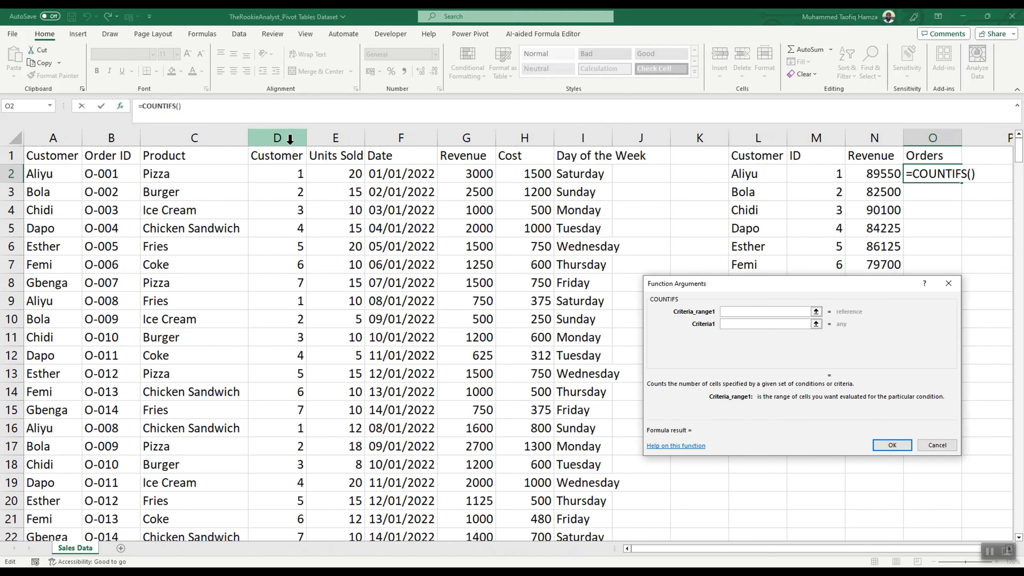
{"action": "left_click", "coordinate": [290, 138]}
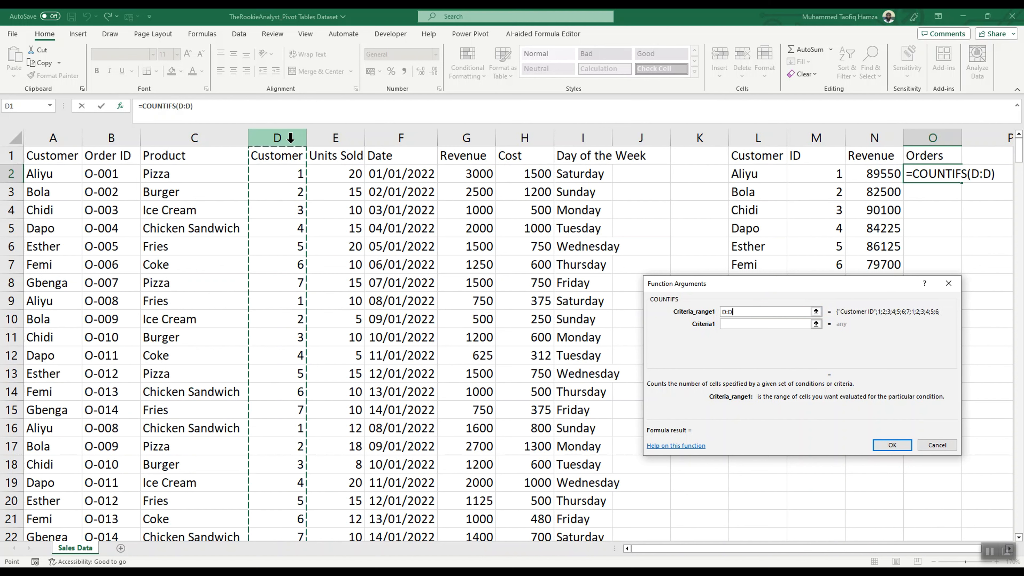
{"action": "left_click", "coordinate": [738, 325]}
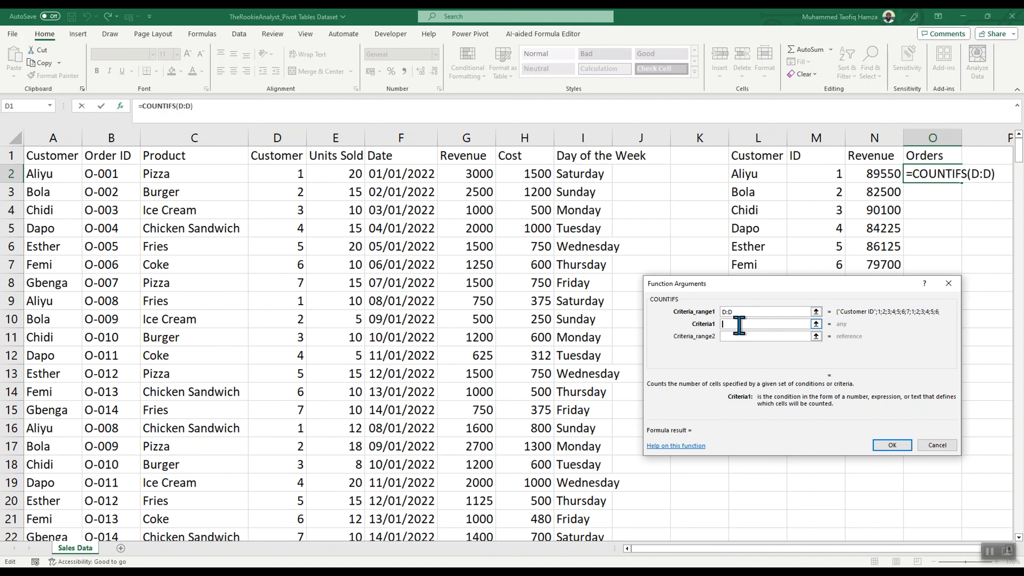
{"action": "left_click", "coordinate": [826, 174]}
{"action": "left_click", "coordinate": [889, 445]}
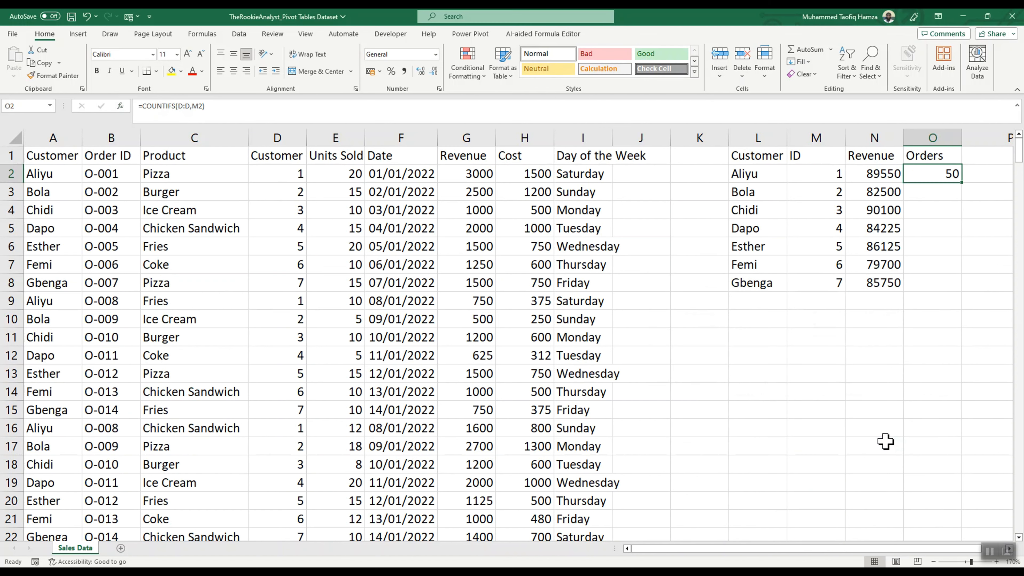
{"action": "left_click_drag", "start_coordinate": [964, 204], "coordinate": [948, 292]}
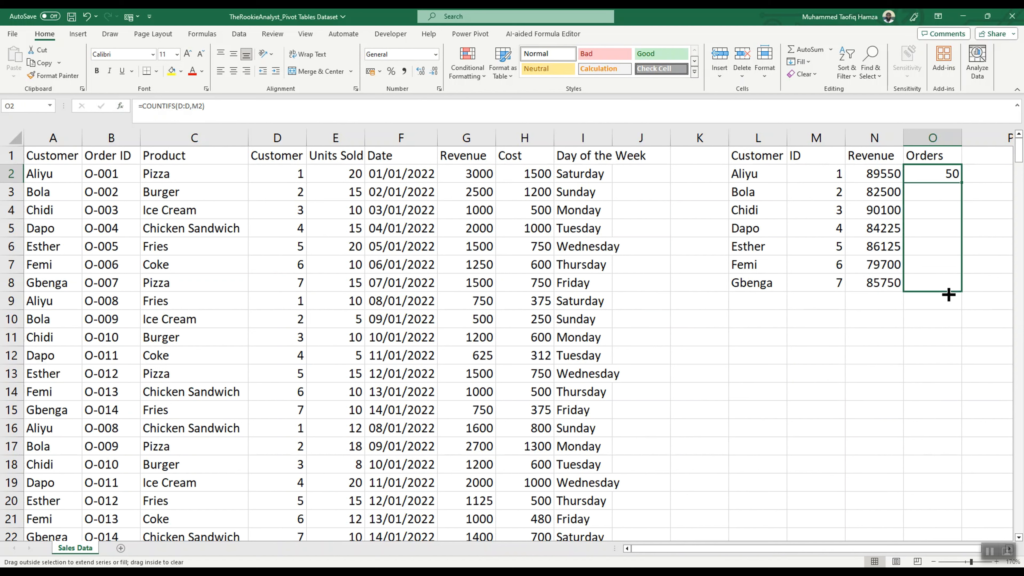
Convert the customer summary range L1:O8 into a table with headers.
{"action": "left_click_drag", "start_coordinate": [750, 157], "coordinate": [947, 288]}
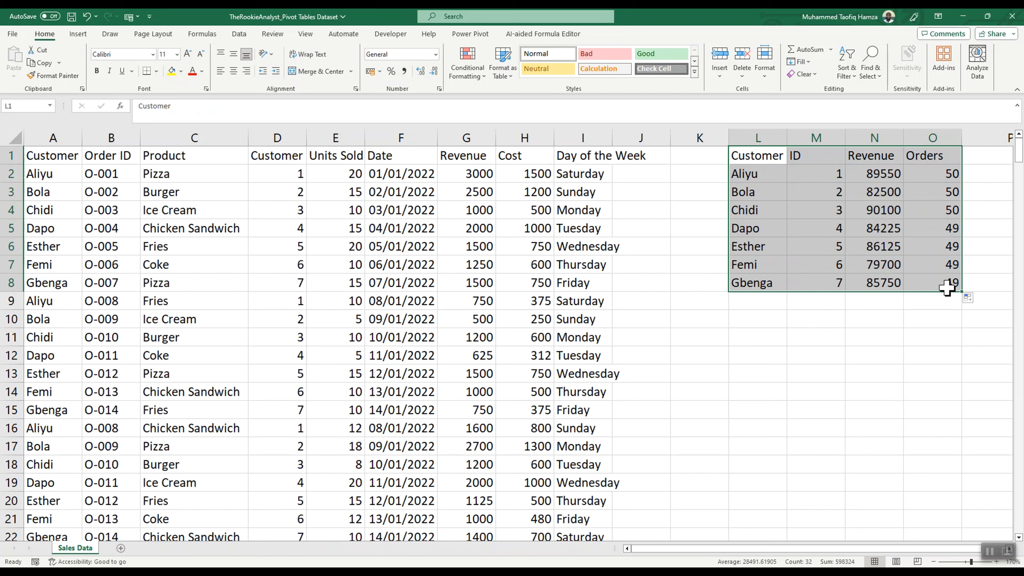
{"action": "key", "text": "ctrl+t"}
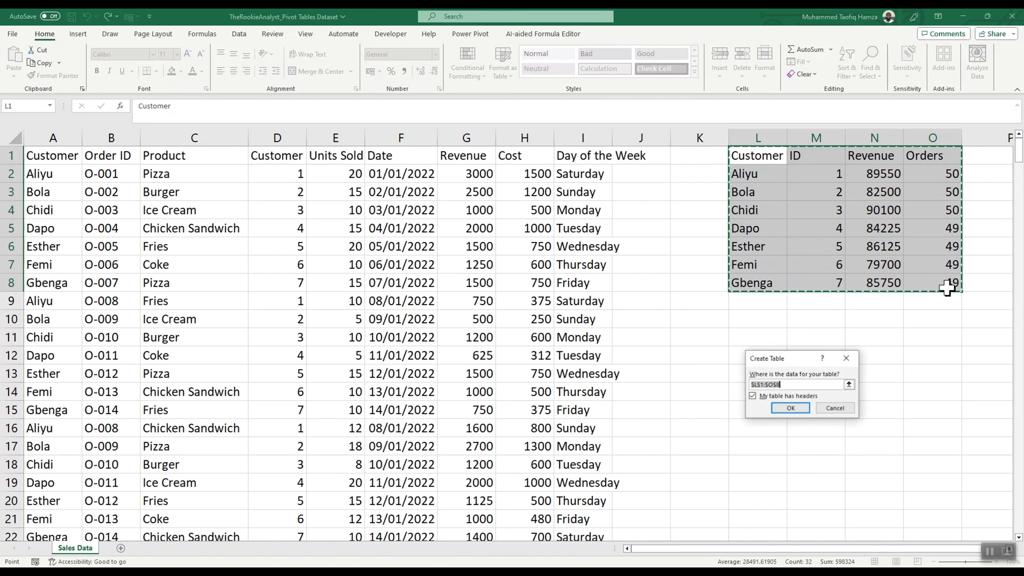
{"action": "left_click", "coordinate": [792, 410]}
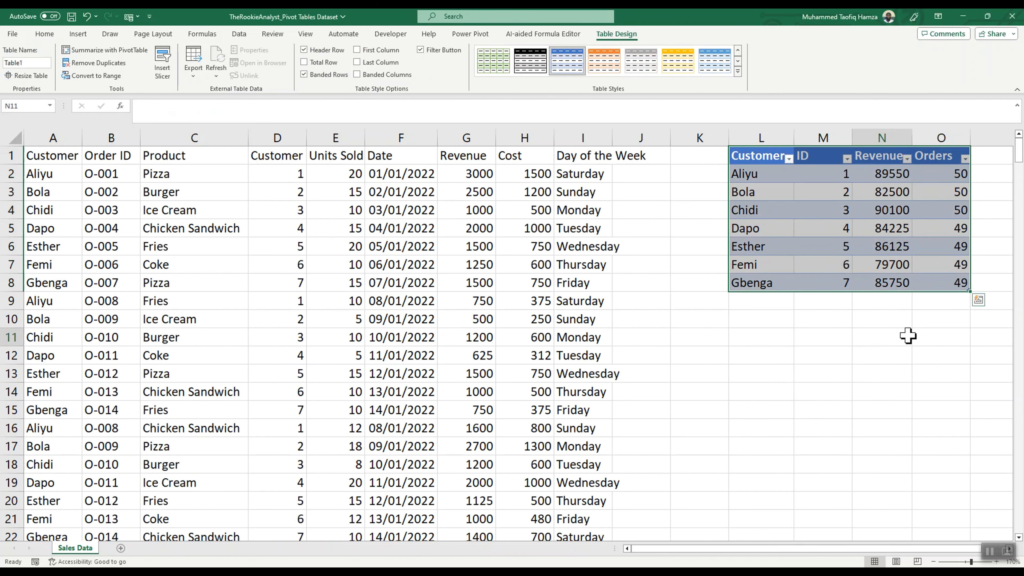
{"action": "left_click", "coordinate": [905, 336]}
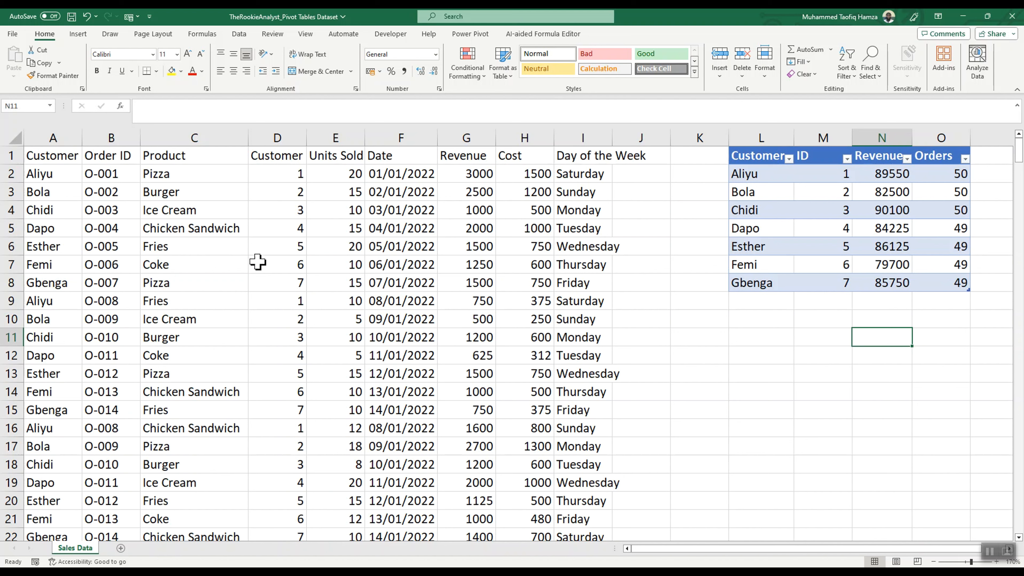
Undo the conversion of the customer summary range into a table.
{"action": "left_click", "coordinate": [46, 158]}
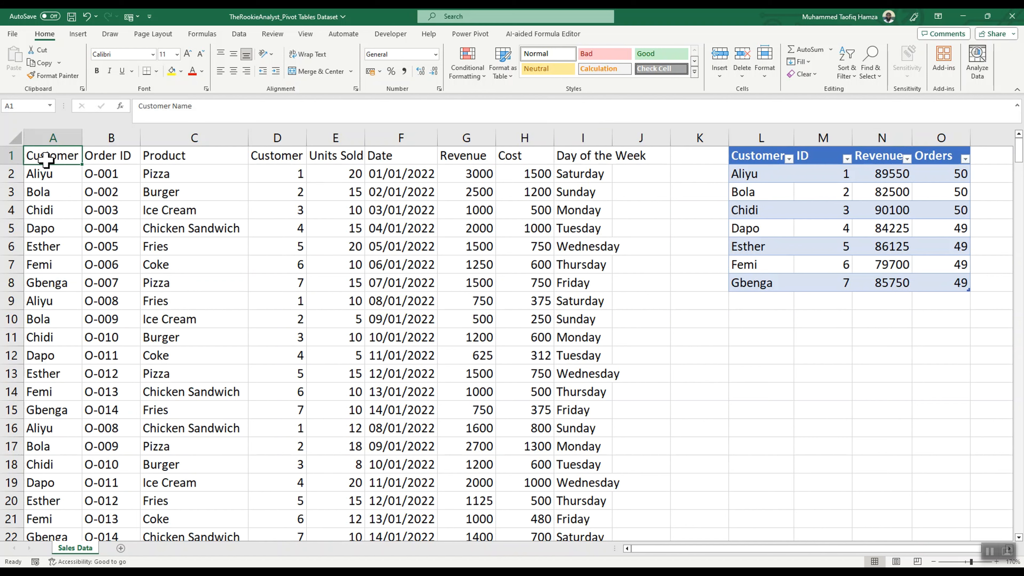
{"action": "mouse_move", "coordinate": [45, 158]}
{"action": "left_mouse_down"}
{"action": "mouse_move", "coordinate": [132, 172]}
{"action": "mouse_move", "coordinate": [468, 267]}
{"action": "mouse_move", "coordinate": [596, 360]}
{"action": "mouse_move", "coordinate": [585, 376]}
{"action": "left_mouse_up"}
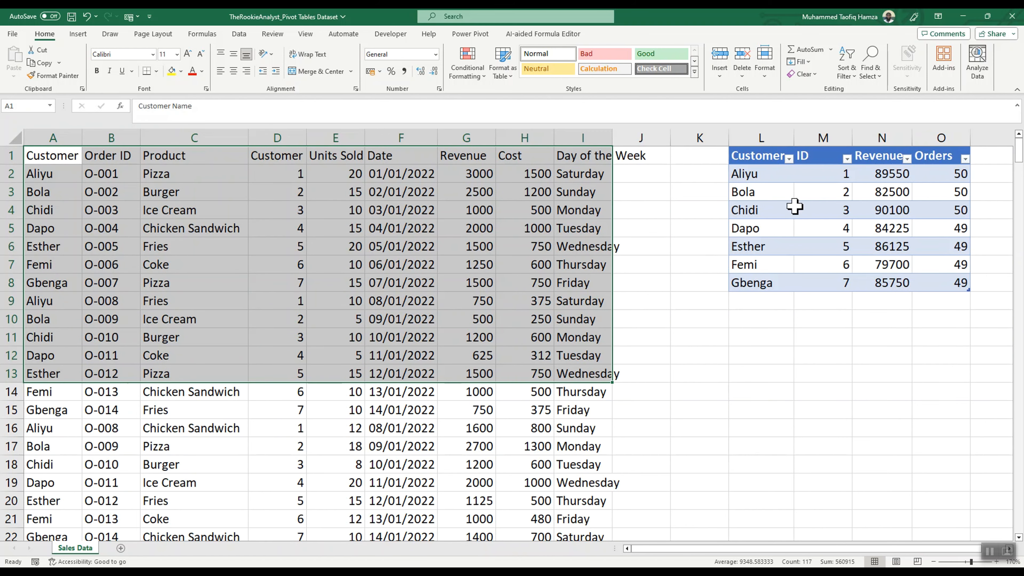
{"action": "left_click", "coordinate": [787, 197]}
{"action": "key", "text": "ctrl+z"}
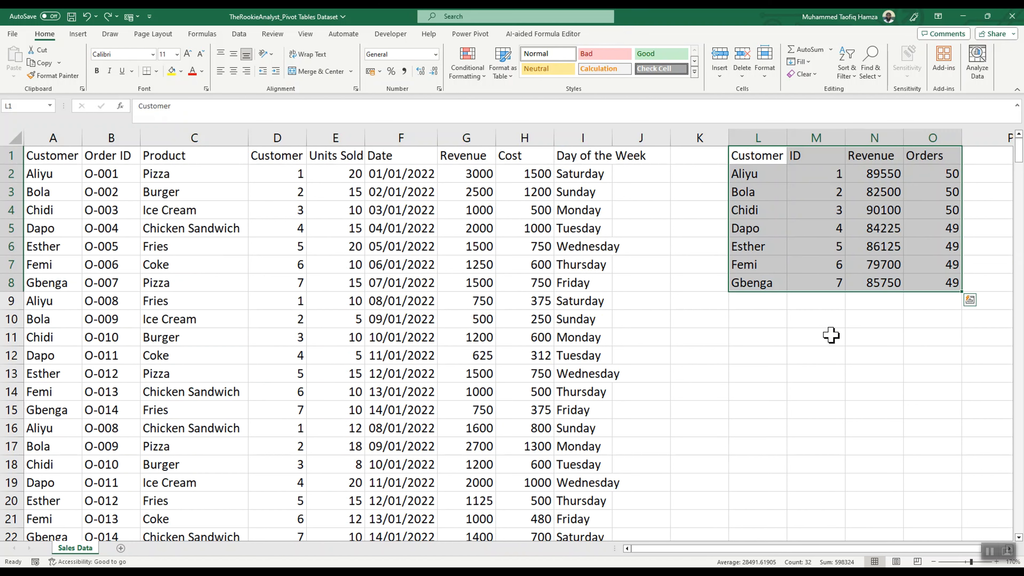
{"action": "left_click", "coordinate": [826, 350]}
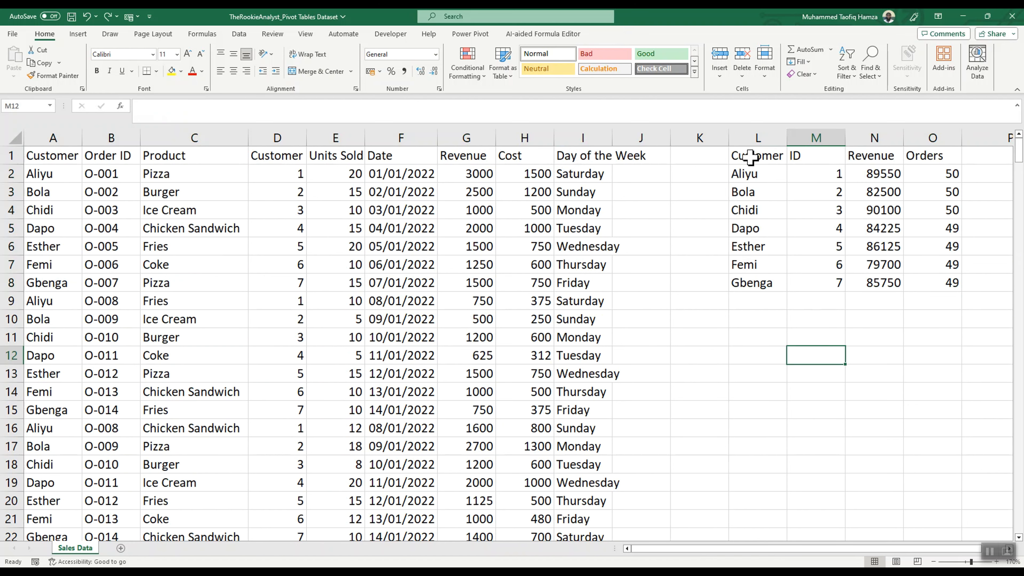
{"action": "left_click_drag", "start_coordinate": [750, 158], "coordinate": [923, 291]}
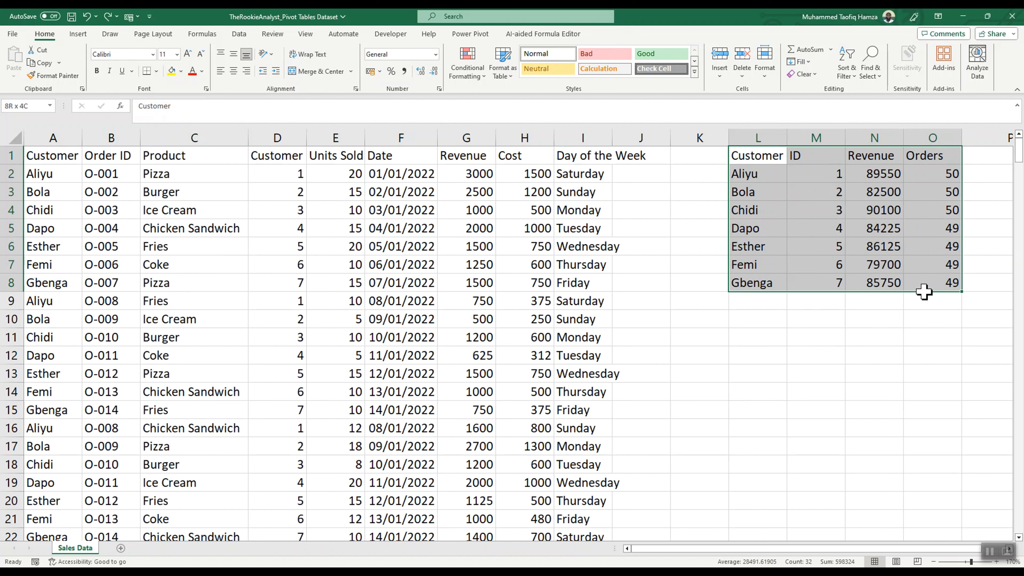
{"action": "left_click", "coordinate": [818, 355]}
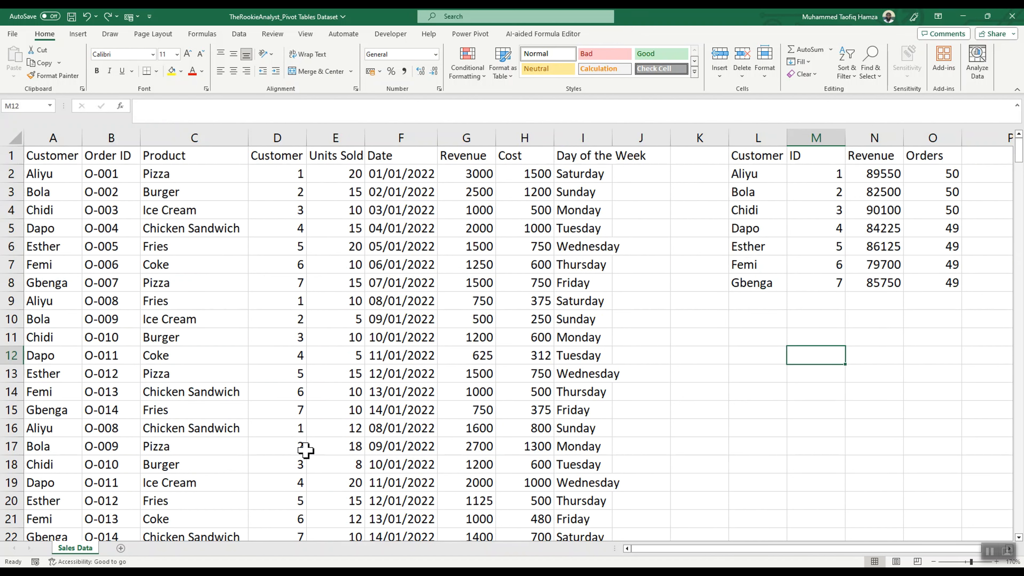
Convert the full sales dataset A1:I347 into a table with headers.
{"action": "mouse_move", "coordinate": [68, 159]}
{"action": "left_mouse_down"}
{"action": "mouse_move", "coordinate": [582, 258]}
{"action": "mouse_move", "coordinate": [579, 301]}
{"action": "left_mouse_up"}
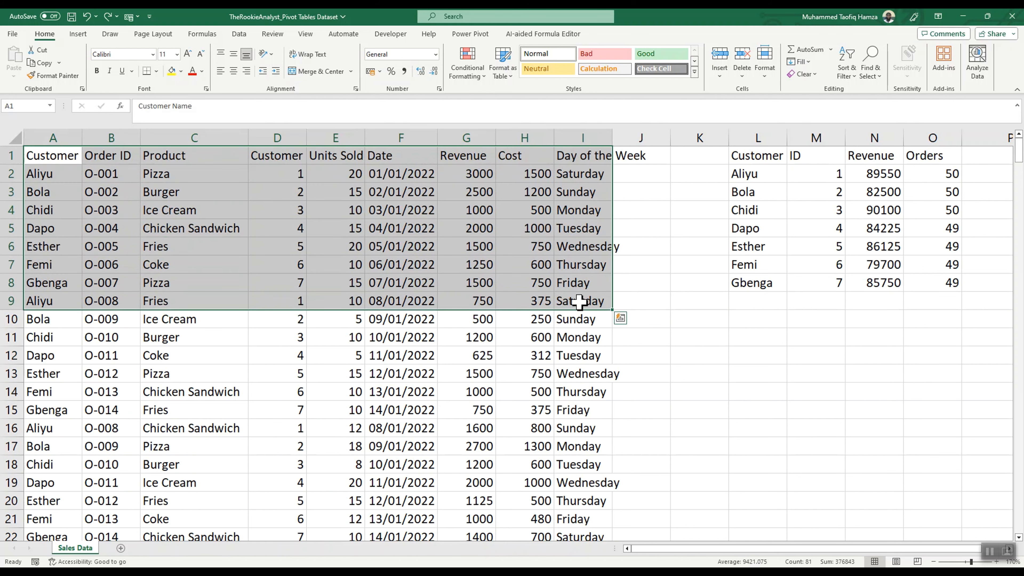
{"action": "key", "text": "ctrl+shift+Down"}
{"action": "scroll", "coordinate": [544, 350], "scroll_direction": "up", "scroll_amount": 1}
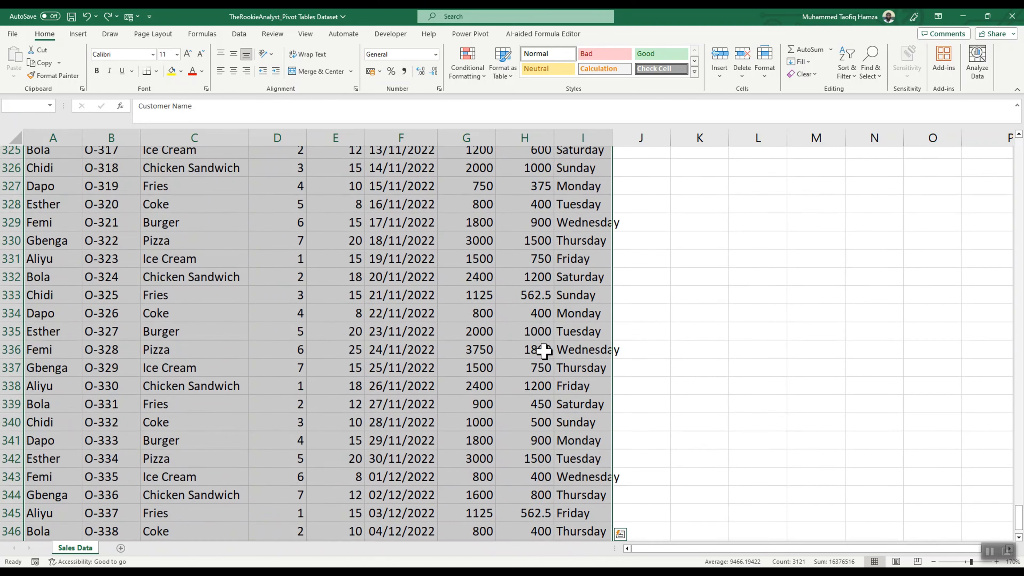
{"action": "scroll", "coordinate": [544, 351], "scroll_direction": "up", "scroll_amount": 8}
{"action": "left_click_drag", "start_coordinate": [1018, 490], "coordinate": [1019, 139]}
{"action": "left_click", "coordinate": [78, 33]}
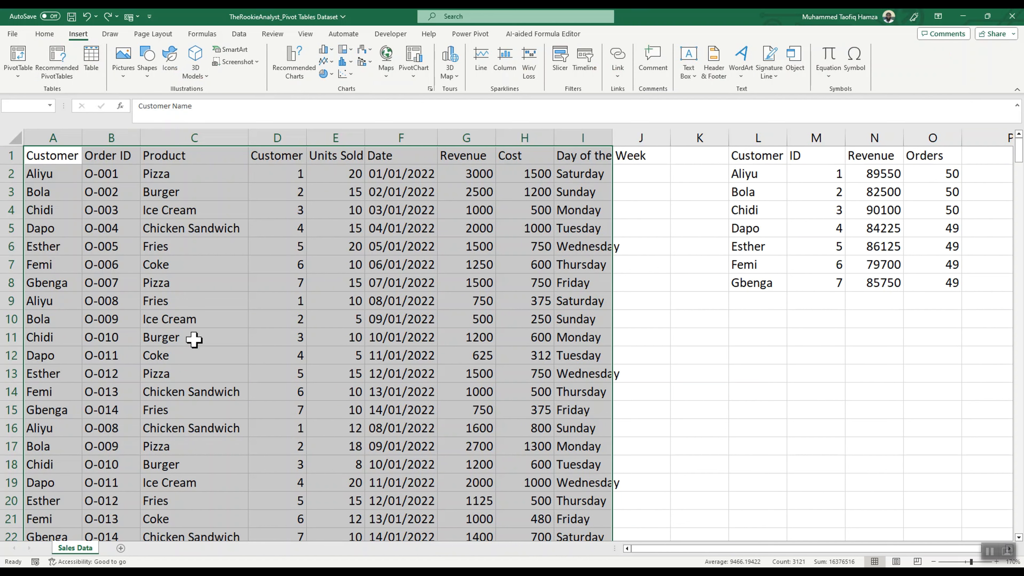
{"action": "key", "text": "ctrl+t"}
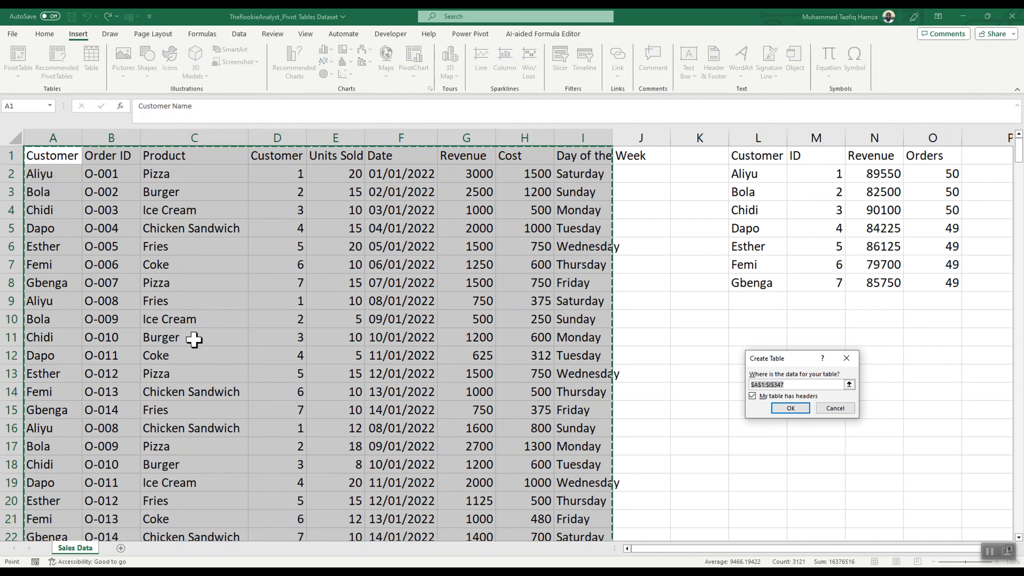
{"action": "left_click", "coordinate": [790, 408]}
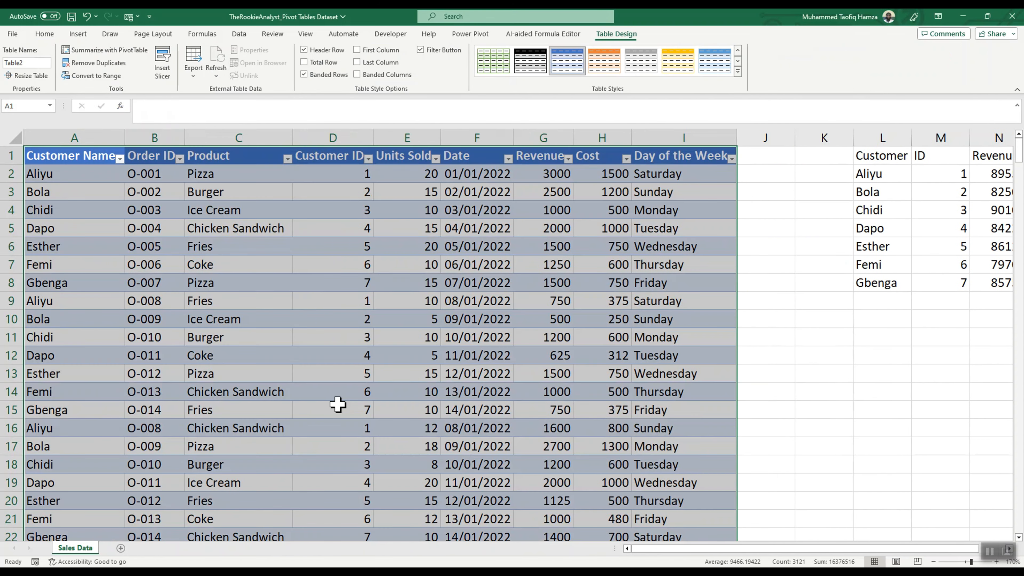
{"action": "left_click", "coordinate": [431, 355]}
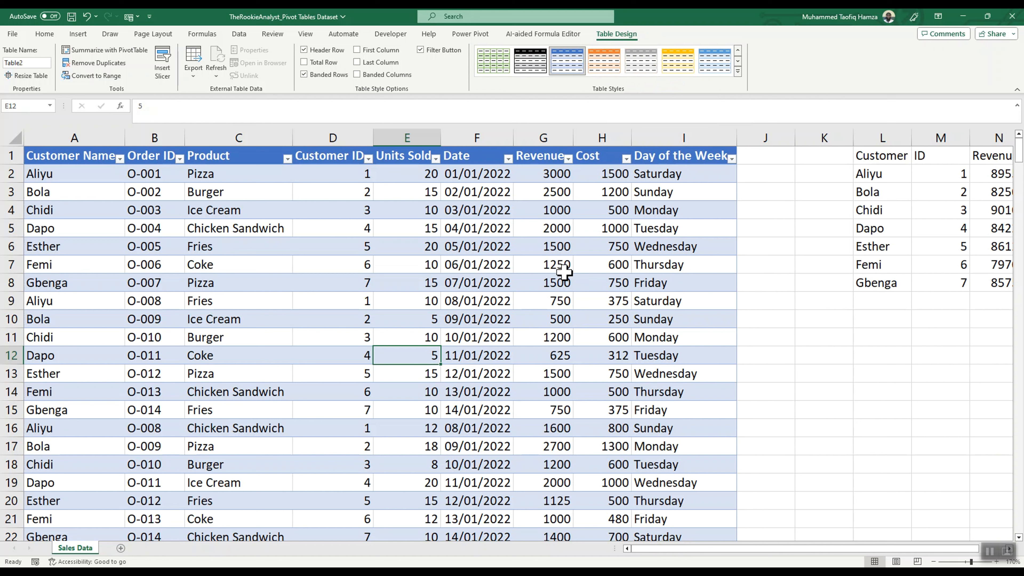
{"action": "left_click", "coordinate": [476, 287]}
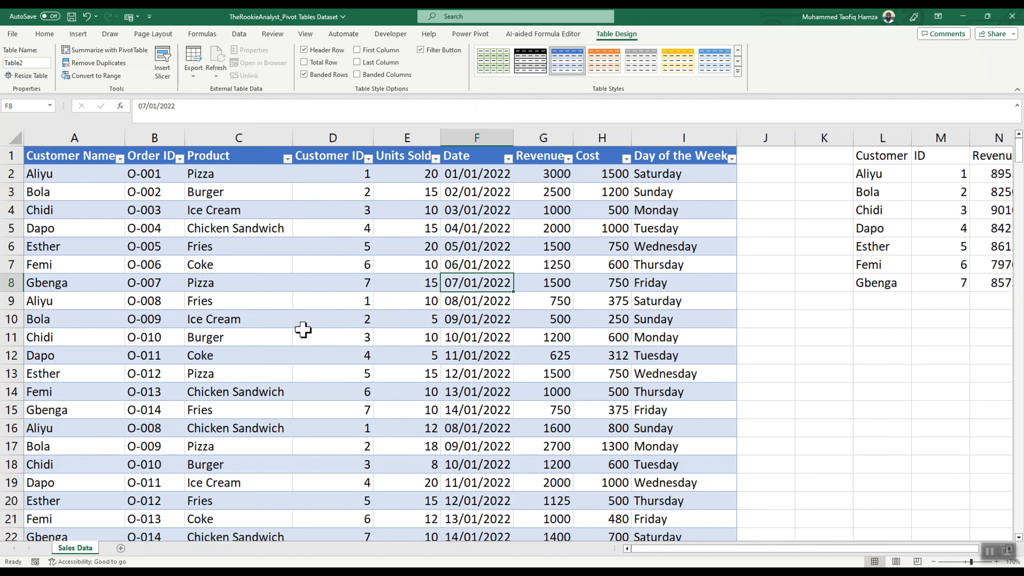
{"action": "left_click", "coordinate": [45, 34]}
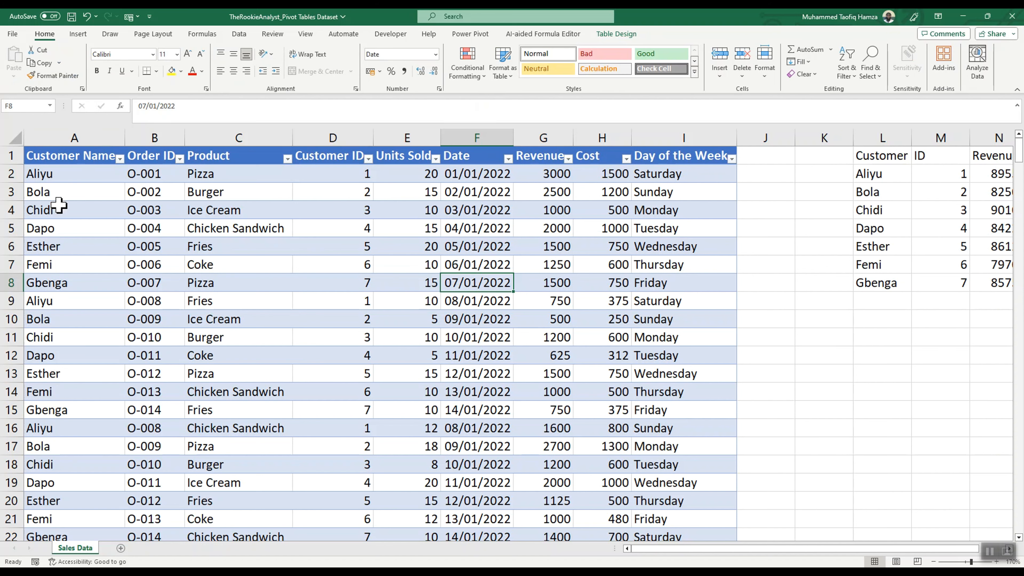
{"action": "left_click", "coordinate": [43, 178]}
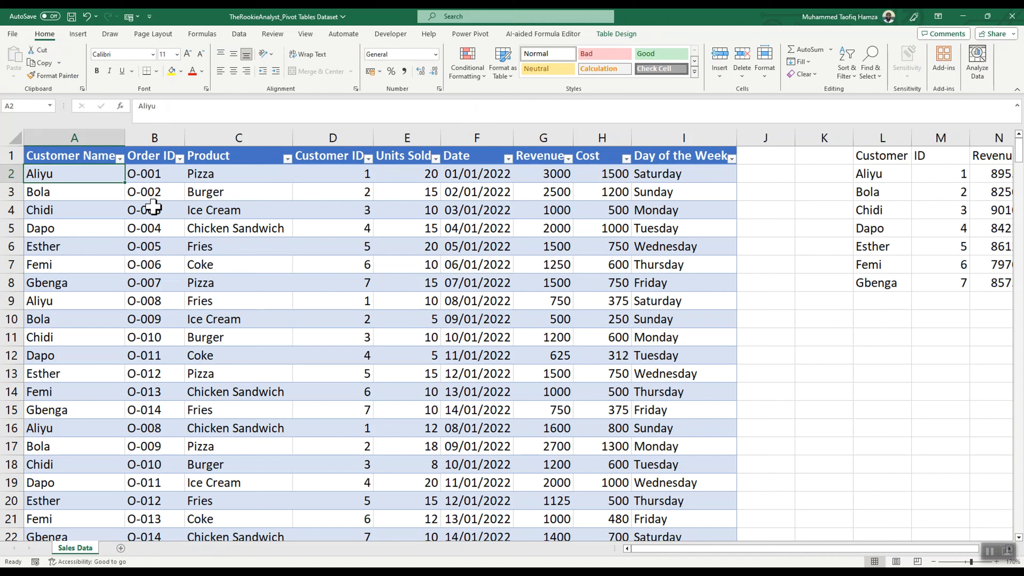
{"action": "left_click", "coordinate": [78, 34]}
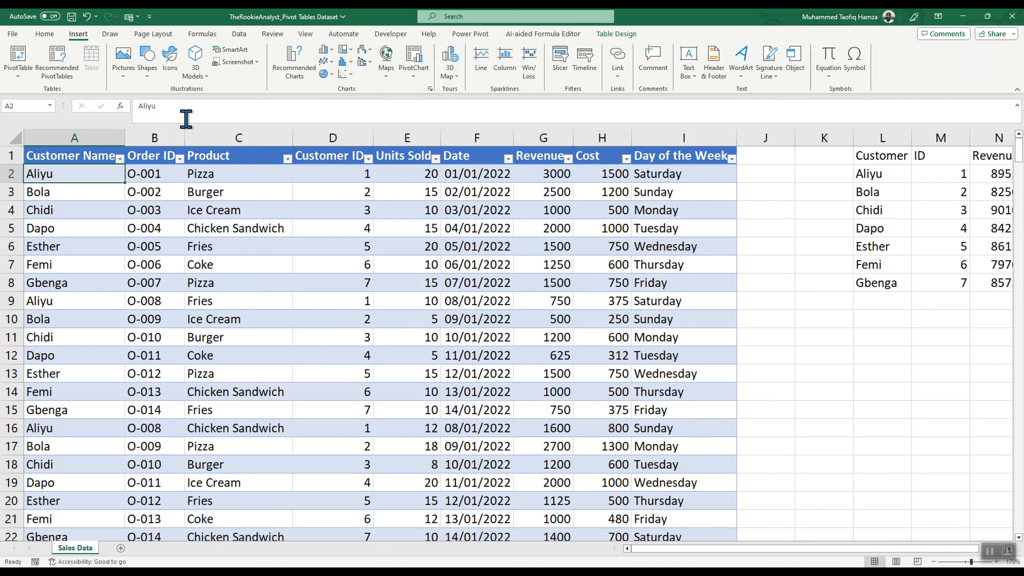
{"action": "left_click", "coordinate": [18, 58]}
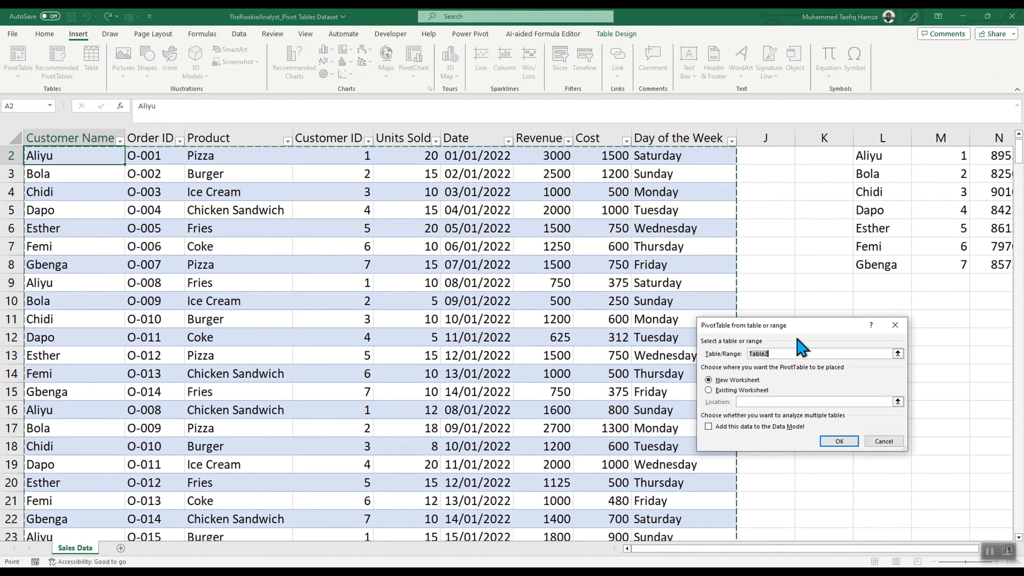
{"action": "left_click_drag", "start_coordinate": [800, 328], "coordinate": [684, 224]}
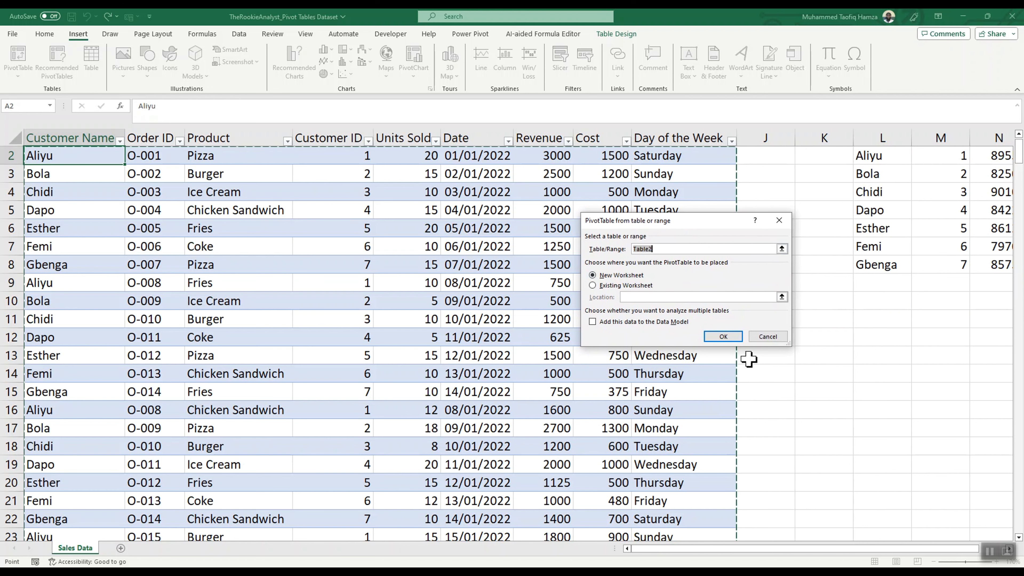
{"action": "left_click", "coordinate": [767, 337]}
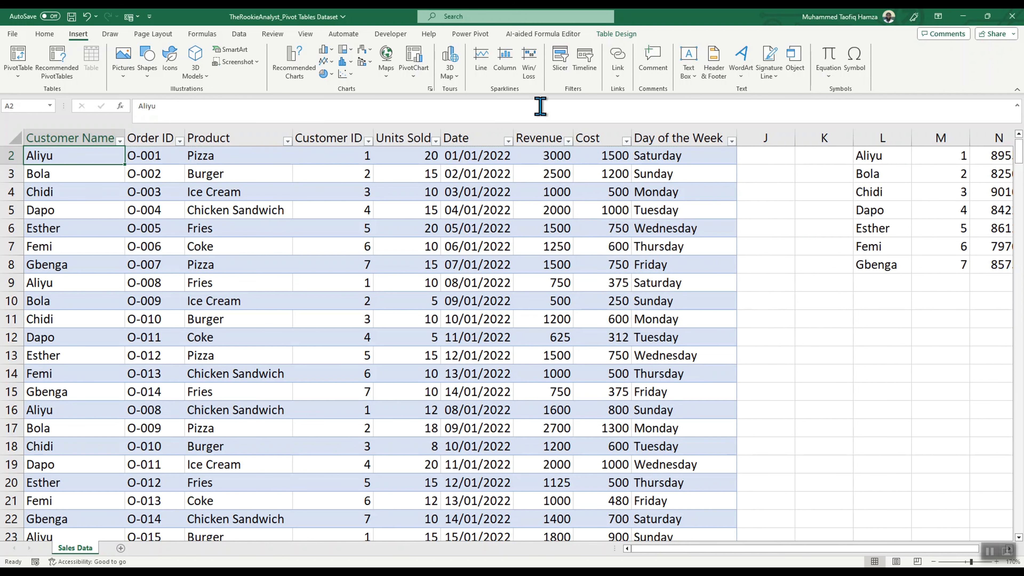
Rename the sales dataset table as SalesData.
{"action": "left_click", "coordinate": [617, 33]}
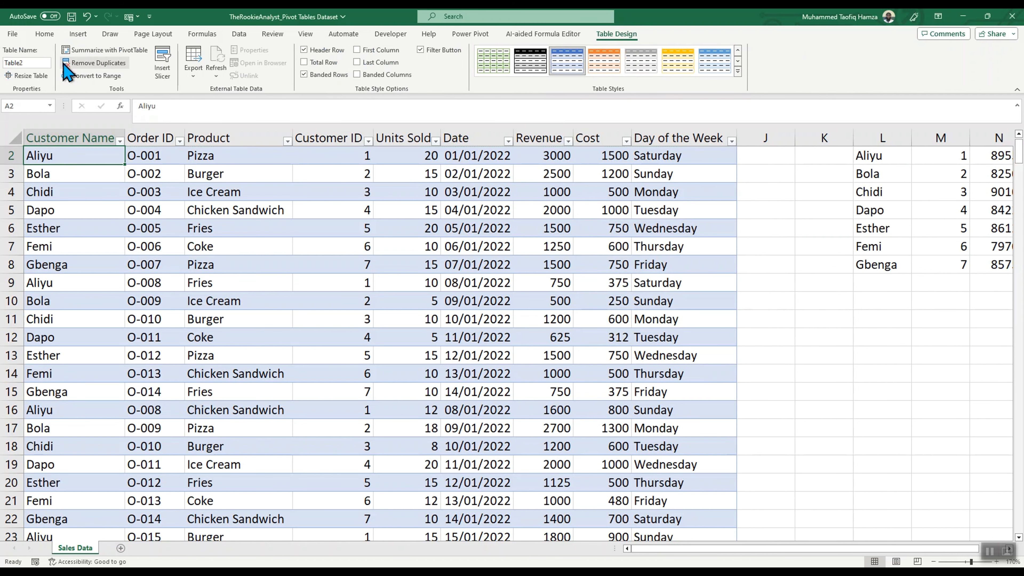
{"action": "left_click", "coordinate": [33, 62]}
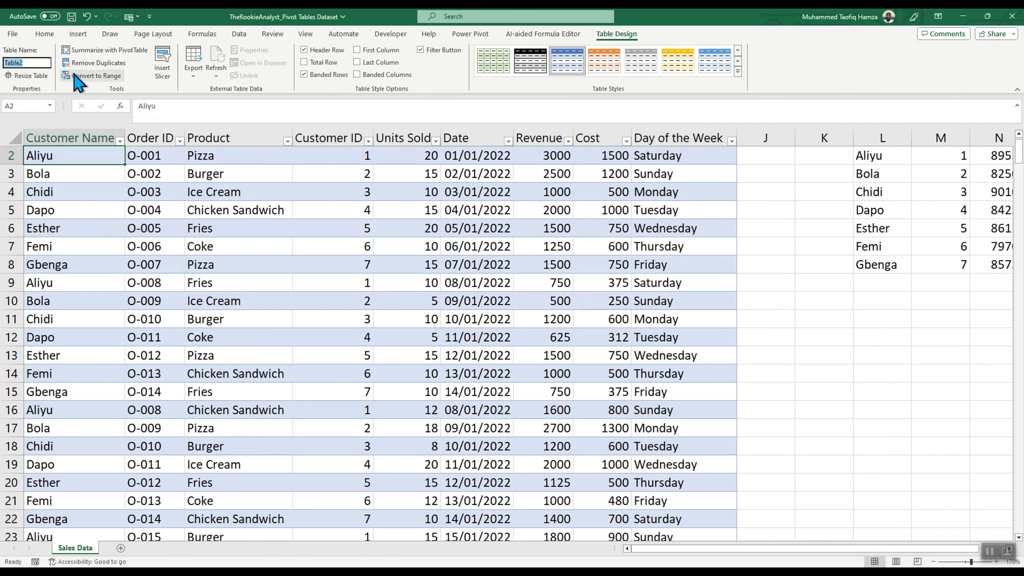
{"action": "key", "text": "BackSpace"}
{"action": "type", "text": "S"}
{"action": "key", "text": "Return"}
{"action": "left_click", "coordinate": [270, 319]}
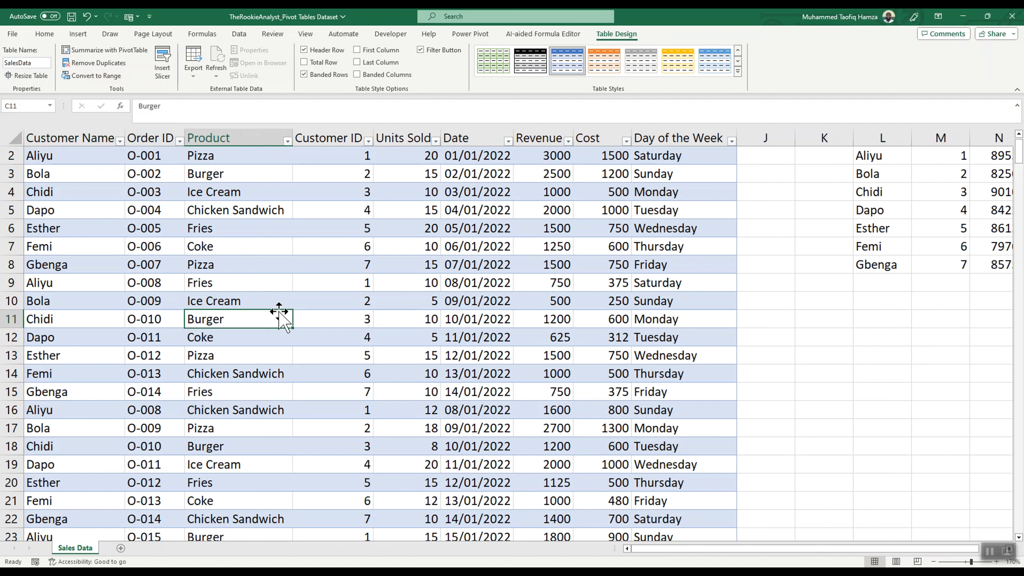
Create a PivotTable from the SalesData table on a new worksheet.
{"action": "left_click", "coordinate": [196, 213]}
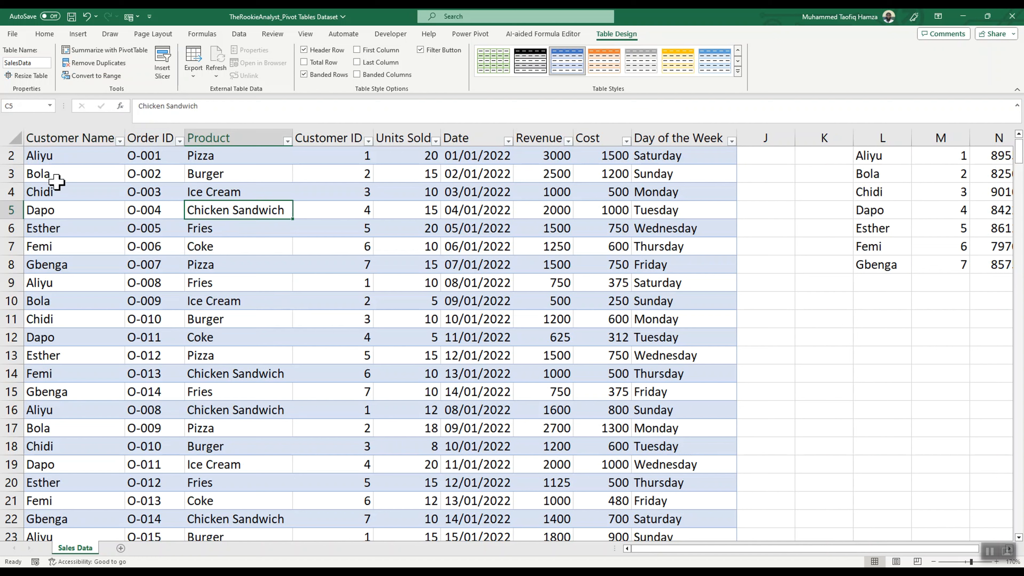
{"action": "left_click", "coordinate": [44, 34]}
{"action": "left_click", "coordinate": [61, 173]}
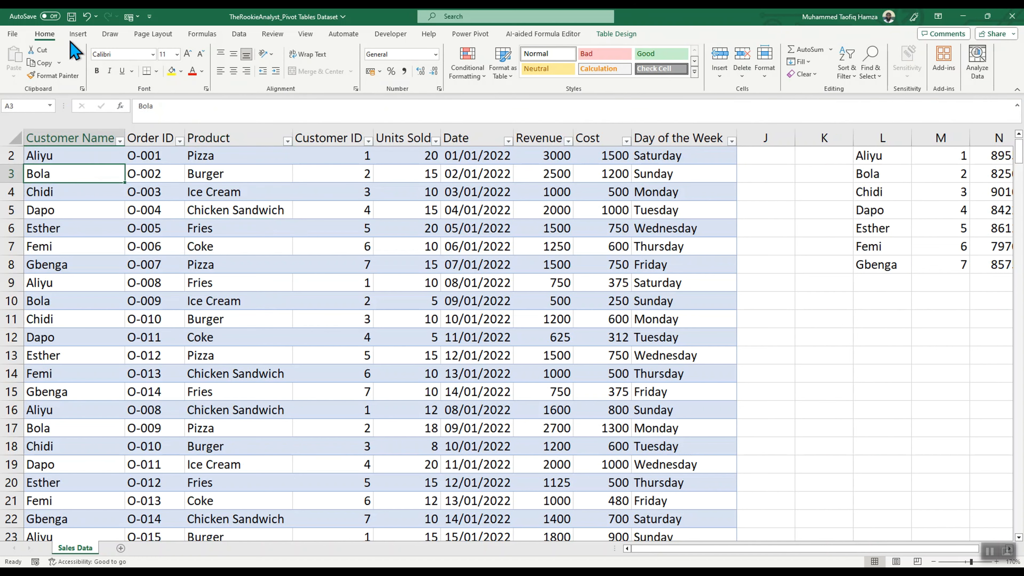
{"action": "left_click", "coordinate": [78, 34]}
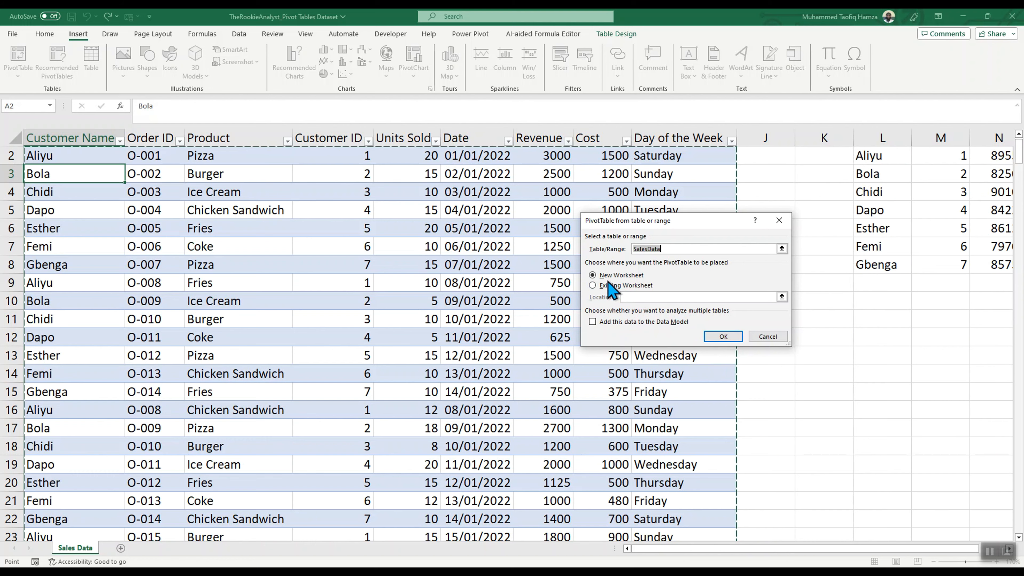
{"action": "left_click", "coordinate": [722, 337]}
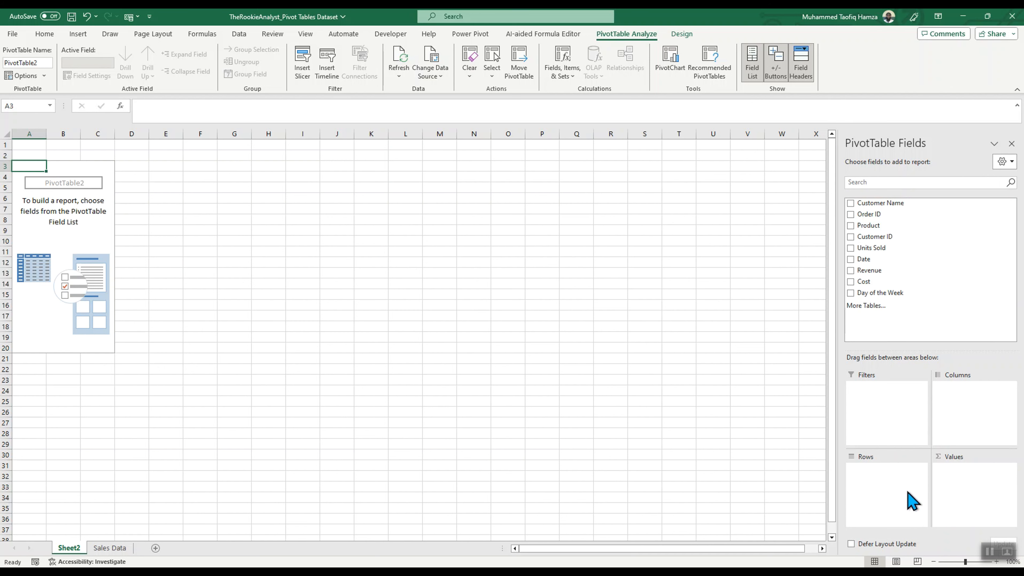
Check the customer summary on the Sales Data sheet and add Revenue as a summed value to the PivotTable on Sheet2.
{"action": "left_click", "coordinate": [115, 548]}
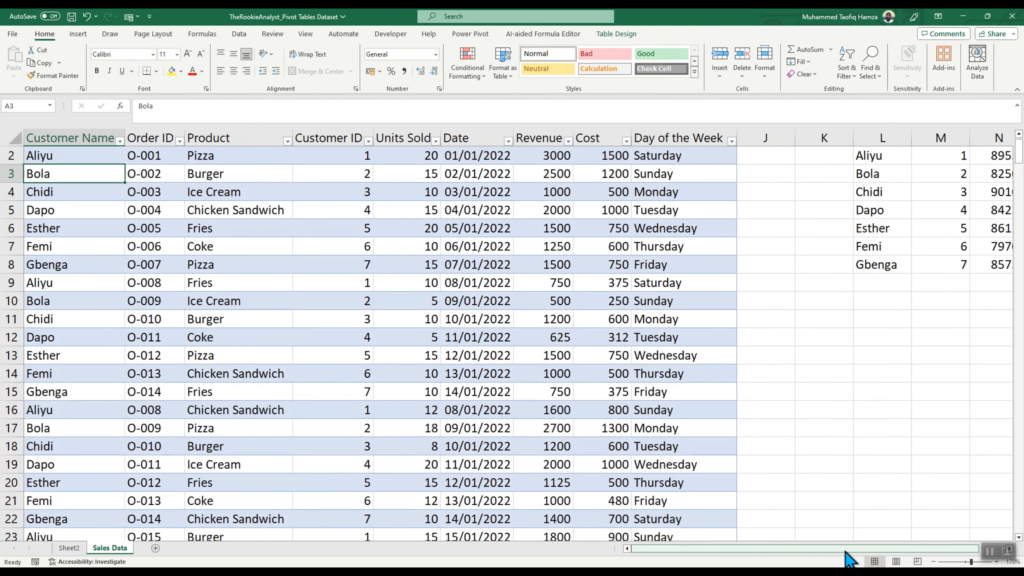
{"action": "left_click_drag", "start_coordinate": [851, 553], "coordinate": [878, 553]}
{"action": "scroll", "coordinate": [912, 288], "scroll_direction": "up", "scroll_amount": 1}
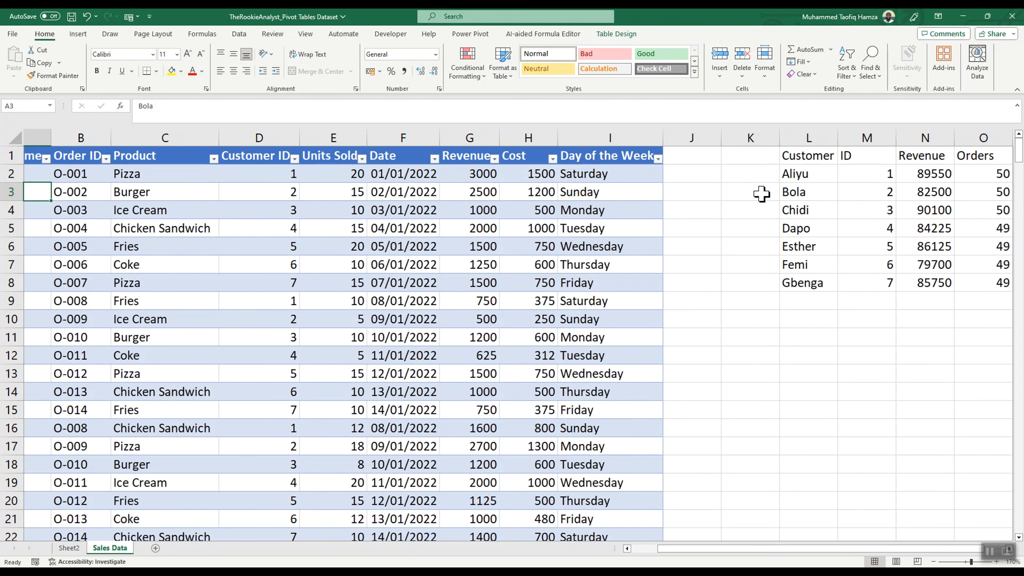
{"action": "left_click", "coordinate": [70, 549]}
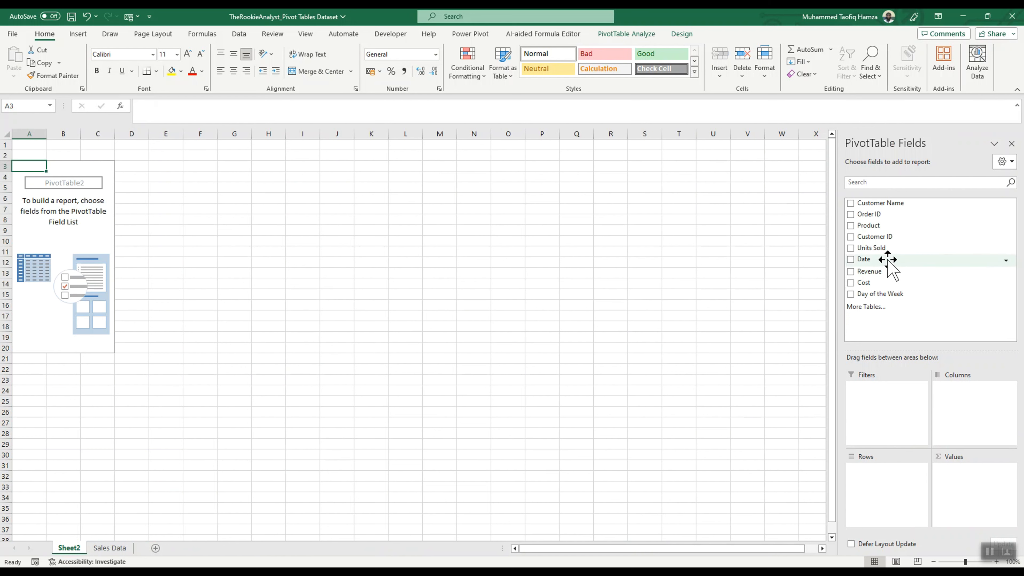
{"action": "left_click_drag", "start_coordinate": [879, 270], "coordinate": [983, 499]}
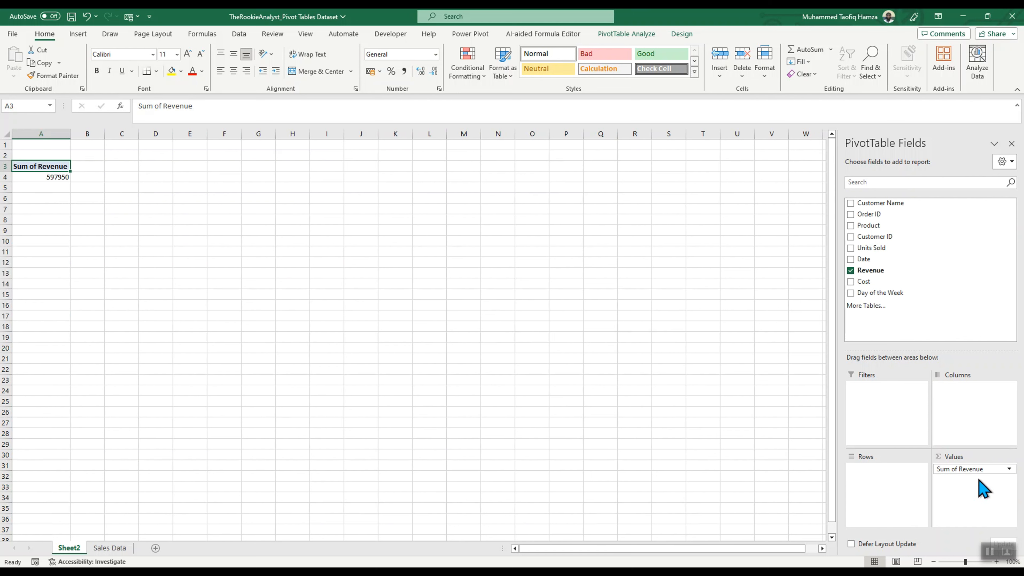
Inspect the calculation types available for the PivotTable's Revenue value field.
{"action": "left_click", "coordinate": [1009, 469]}
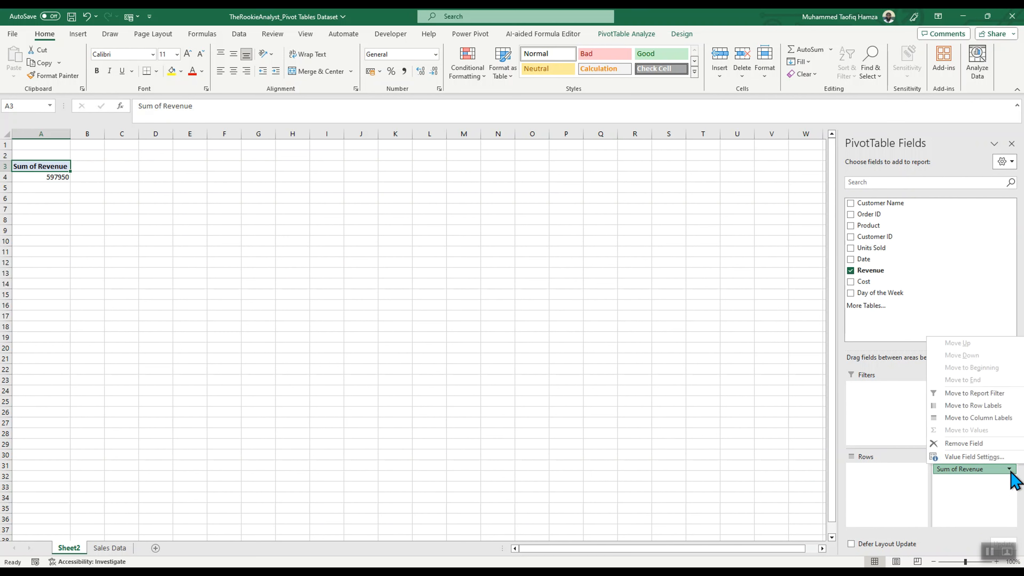
{"action": "left_click", "coordinate": [986, 458]}
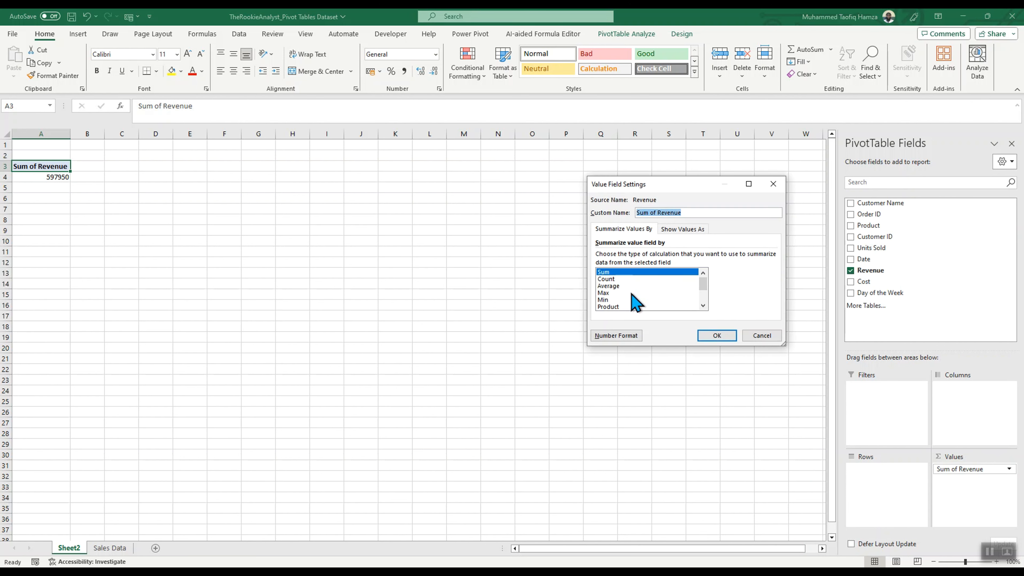
{"action": "left_click", "coordinate": [776, 340]}
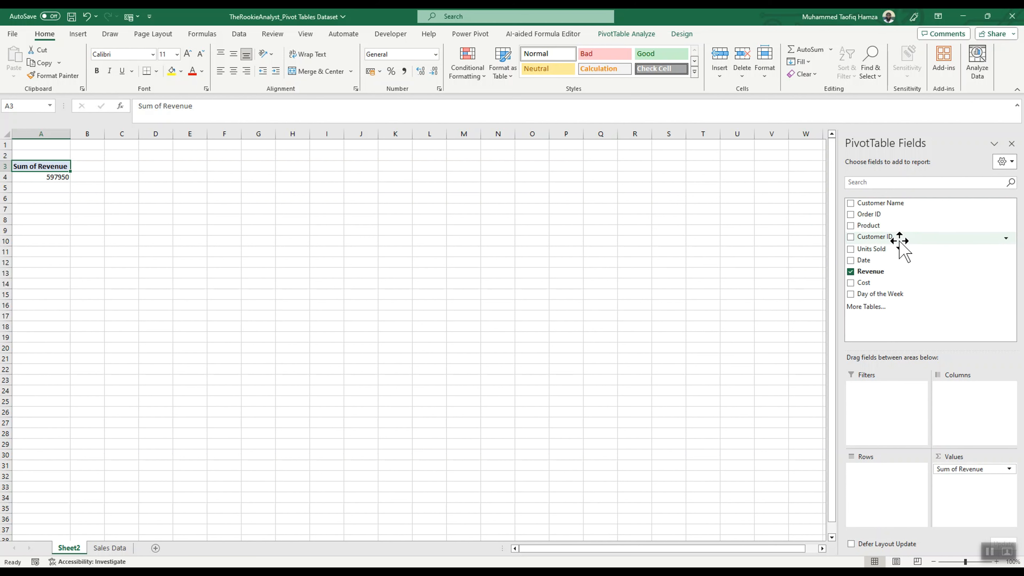
Group the PivotTable rows by Customer ID and replace that field with Customer Name.
{"action": "left_click_drag", "start_coordinate": [898, 237], "coordinate": [895, 480]}
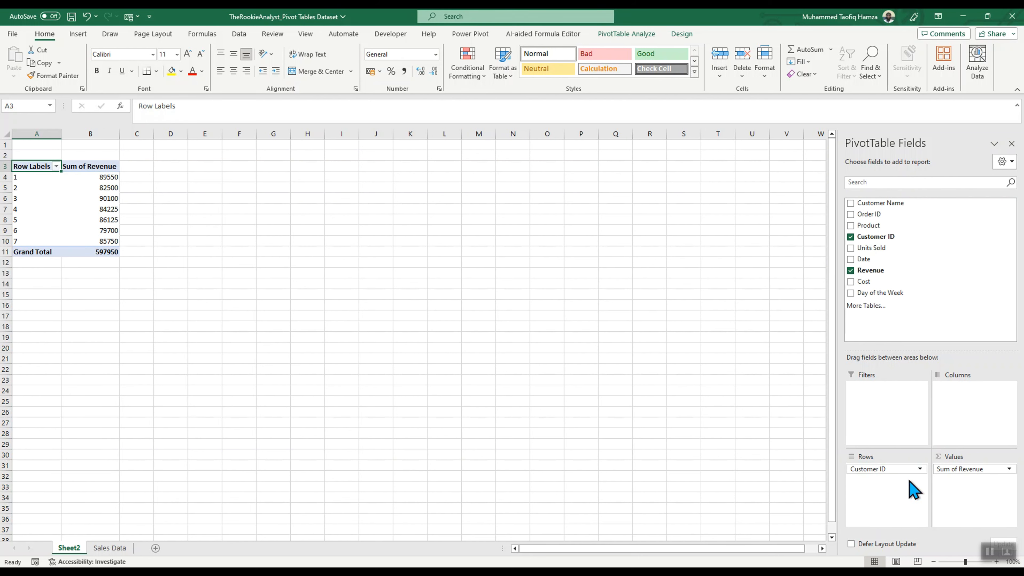
{"action": "left_click", "coordinate": [109, 548]}
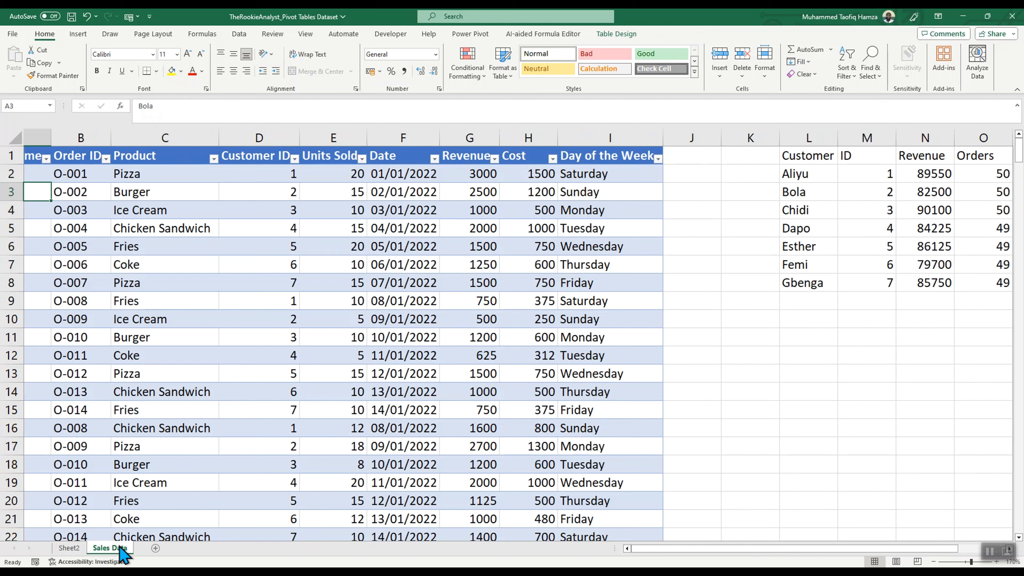
{"action": "left_click", "coordinate": [74, 549]}
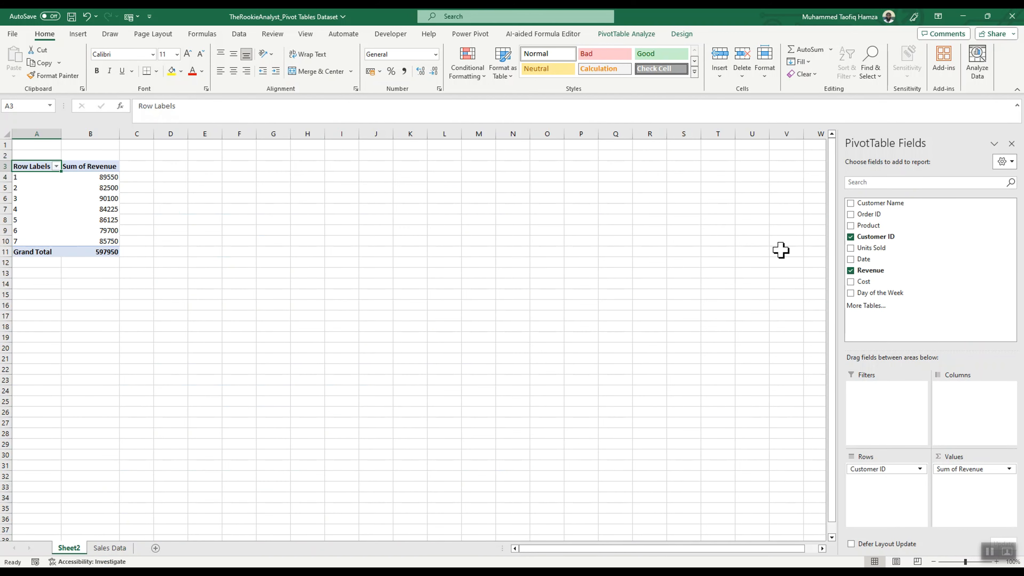
{"action": "mouse_move", "coordinate": [888, 281]}
{"action": "left_mouse_down"}
{"action": "mouse_move", "coordinate": [873, 207]}
{"action": "mouse_move", "coordinate": [882, 503]}
{"action": "left_mouse_up"}
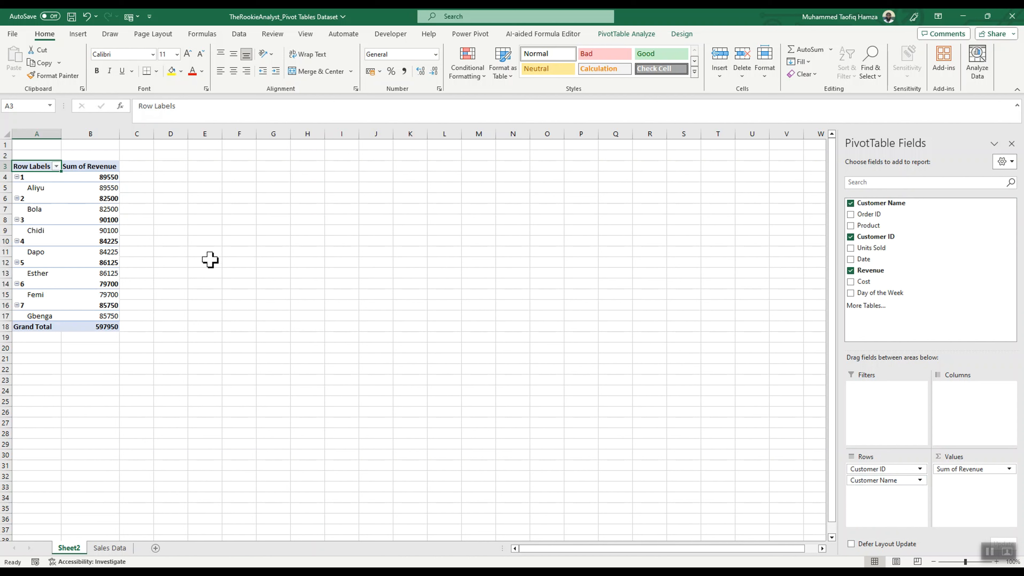
{"action": "left_click", "coordinate": [850, 237]}
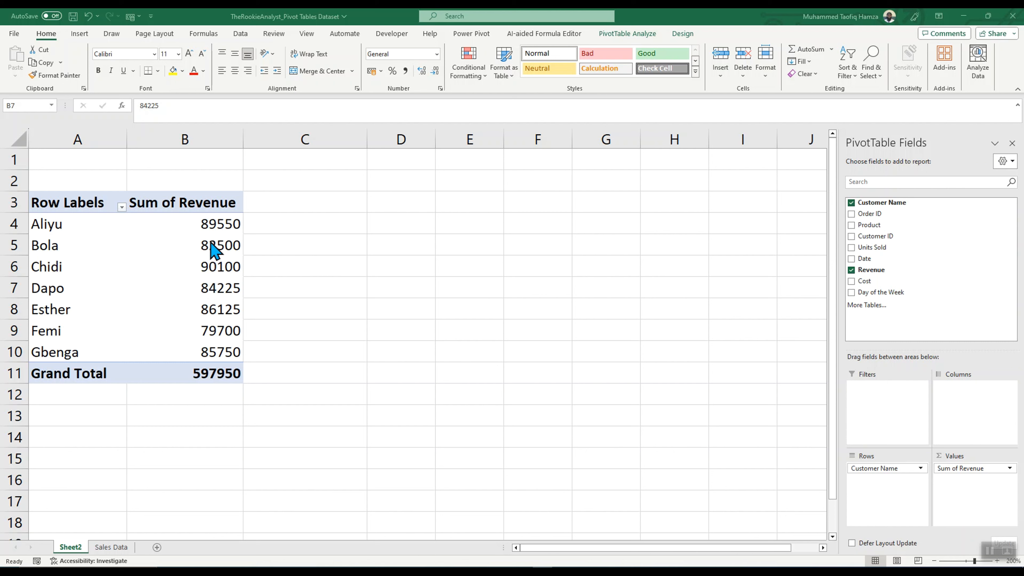
Format the PivotTable's revenue values as Currency with the £ symbol and two decimal places.
{"action": "left_click", "coordinate": [209, 224]}
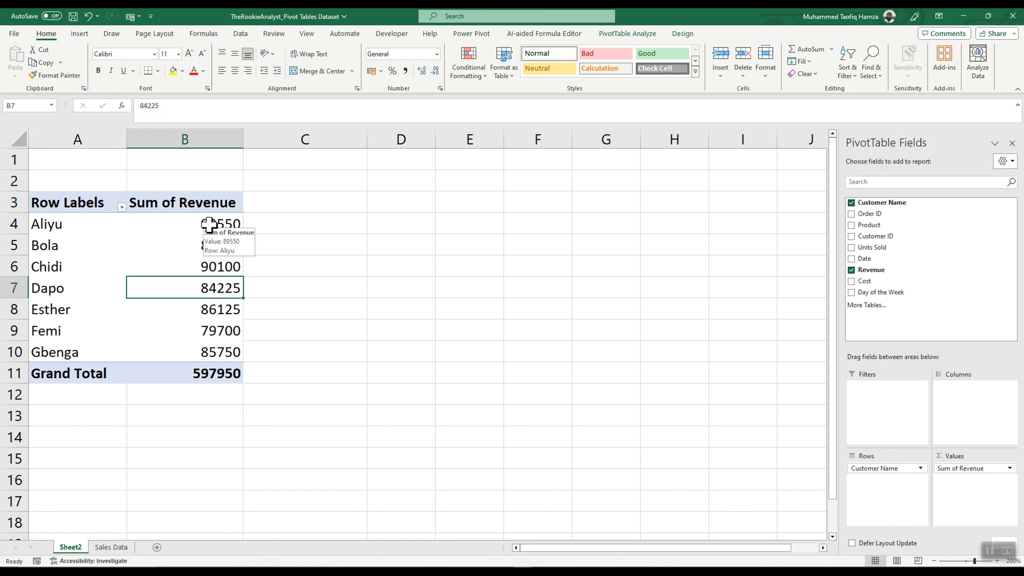
{"action": "left_click", "coordinate": [210, 224]}
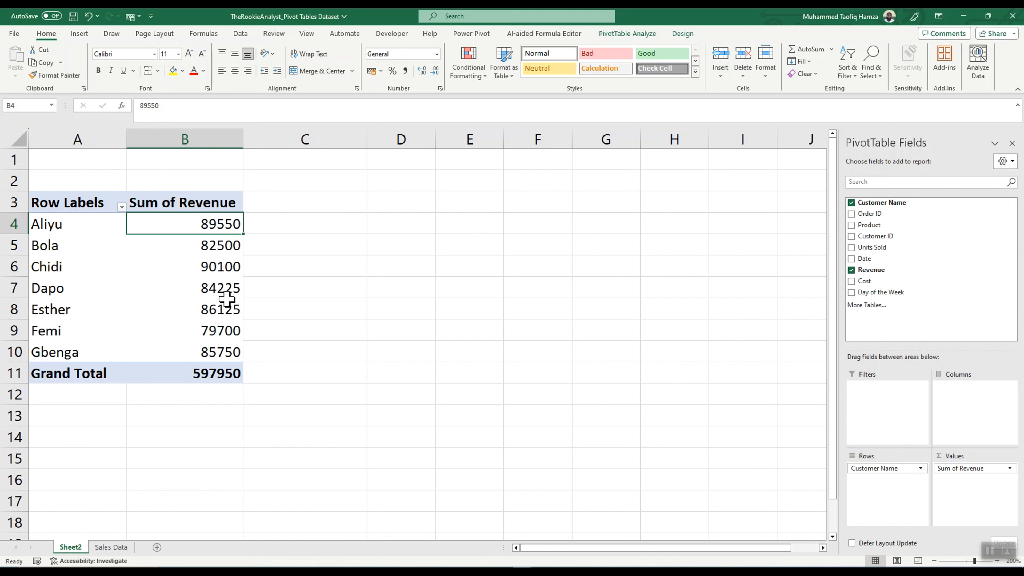
{"action": "right_click", "coordinate": [208, 227]}
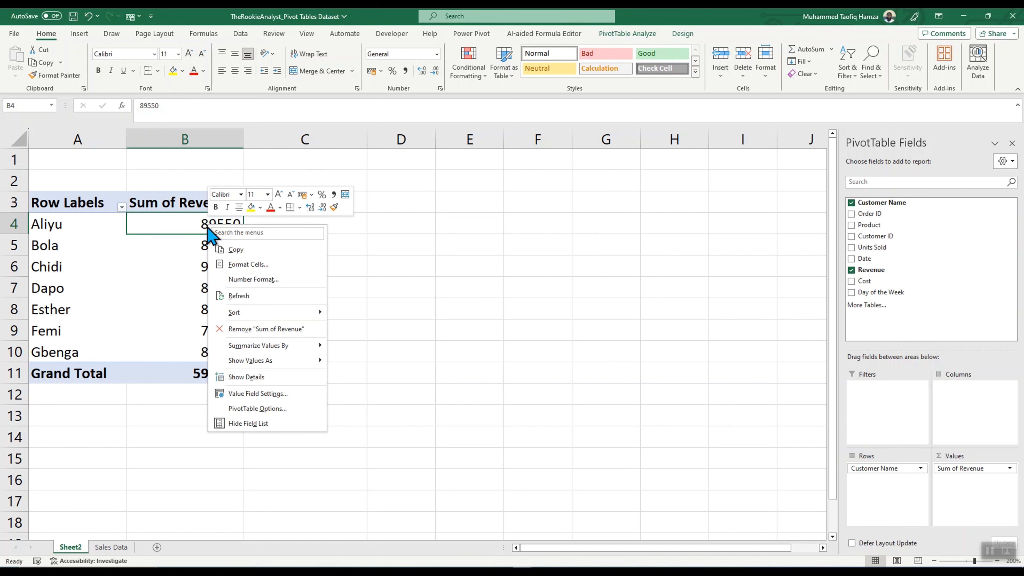
{"action": "left_click", "coordinate": [249, 280]}
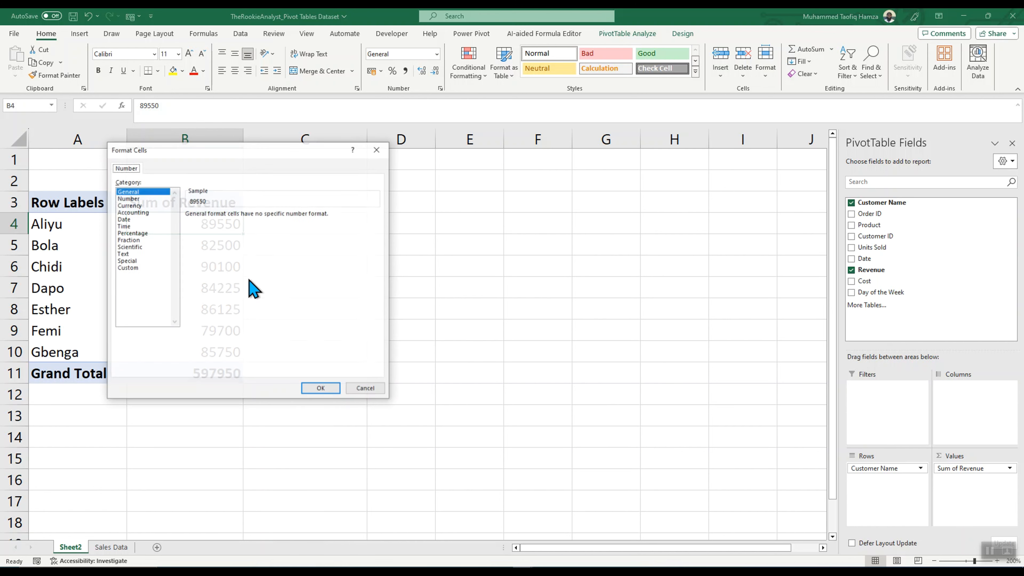
{"action": "left_click", "coordinate": [130, 206]}
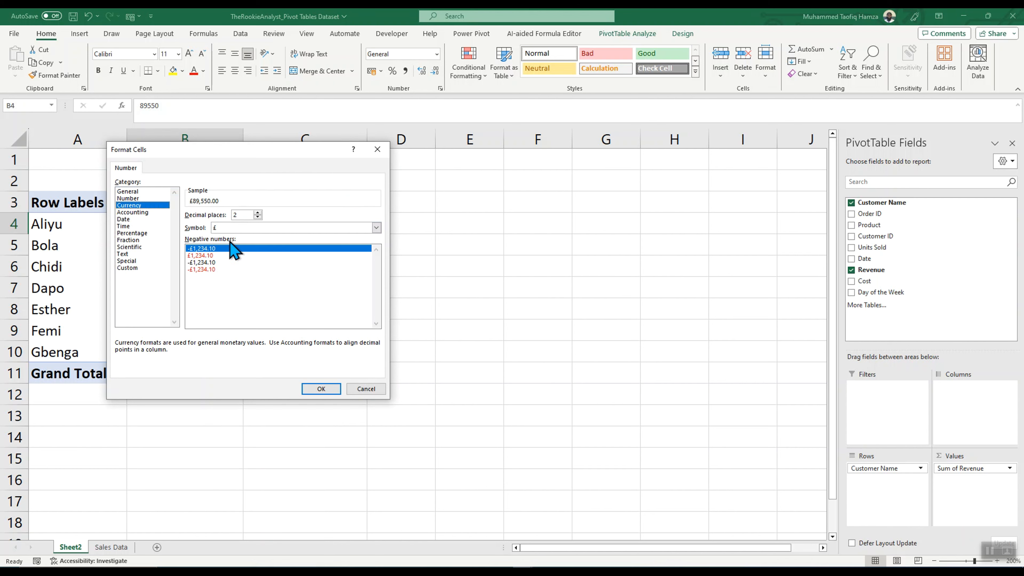
{"action": "left_click", "coordinate": [377, 227]}
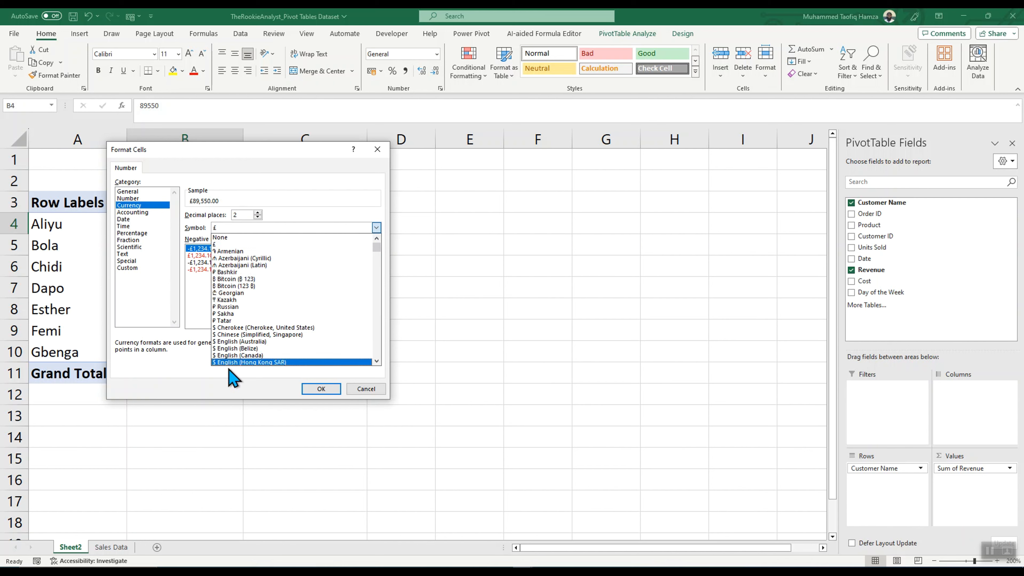
{"action": "left_click", "coordinate": [373, 233]}
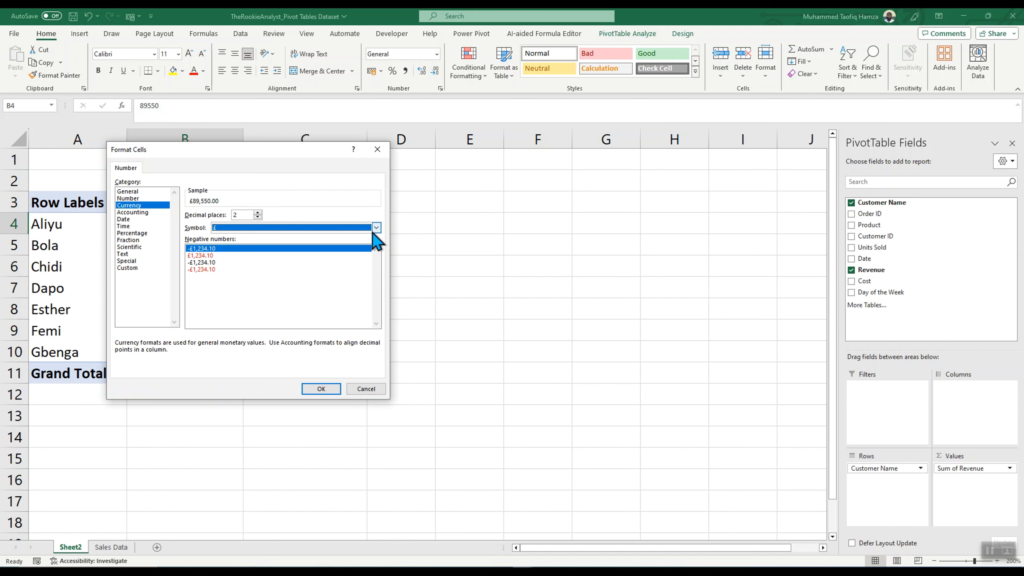
{"action": "left_click", "coordinate": [321, 388]}
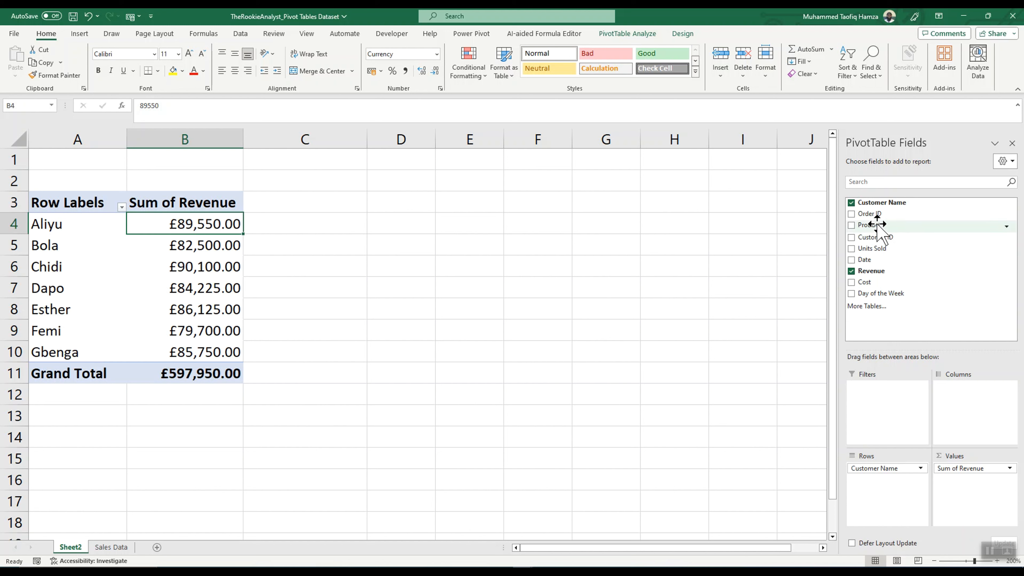
Add a count of Order ID to the PivotTable values and compare it with the orders summary on the Sales Data sheet.
{"action": "left_click_drag", "start_coordinate": [876, 213], "coordinate": [969, 500]}
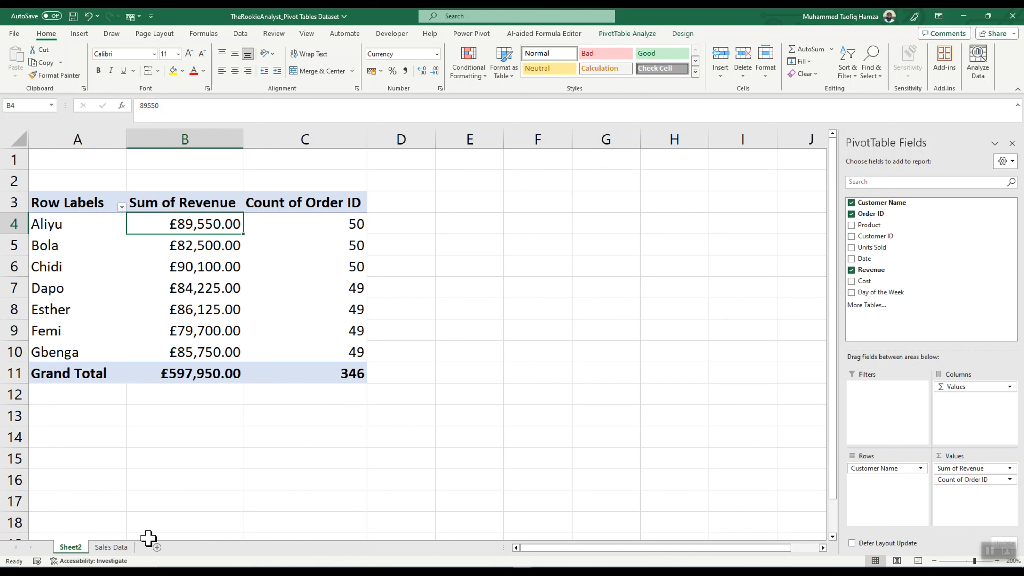
{"action": "left_click", "coordinate": [116, 549]}
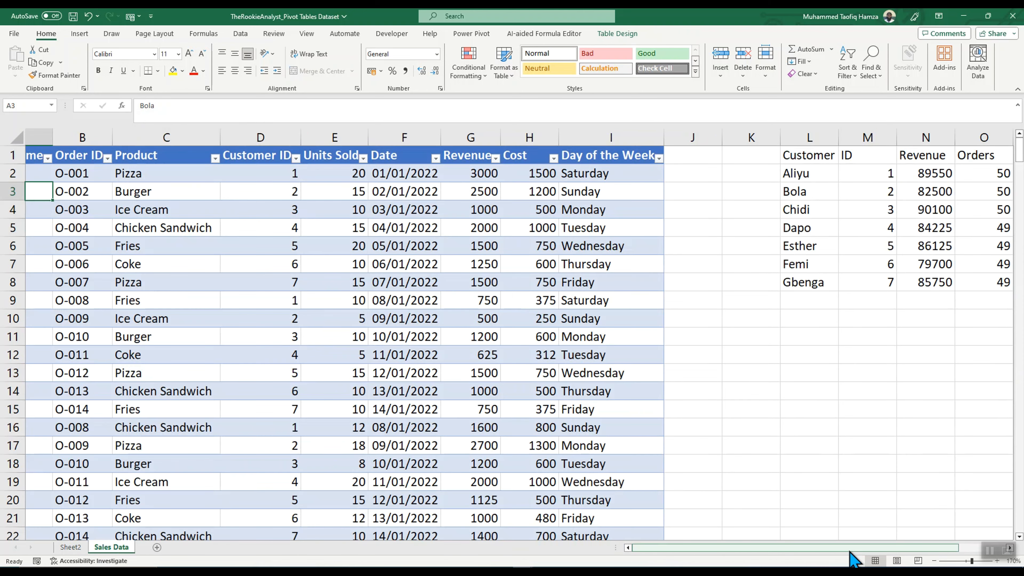
{"action": "left_click_drag", "start_coordinate": [862, 549], "coordinate": [902, 553]}
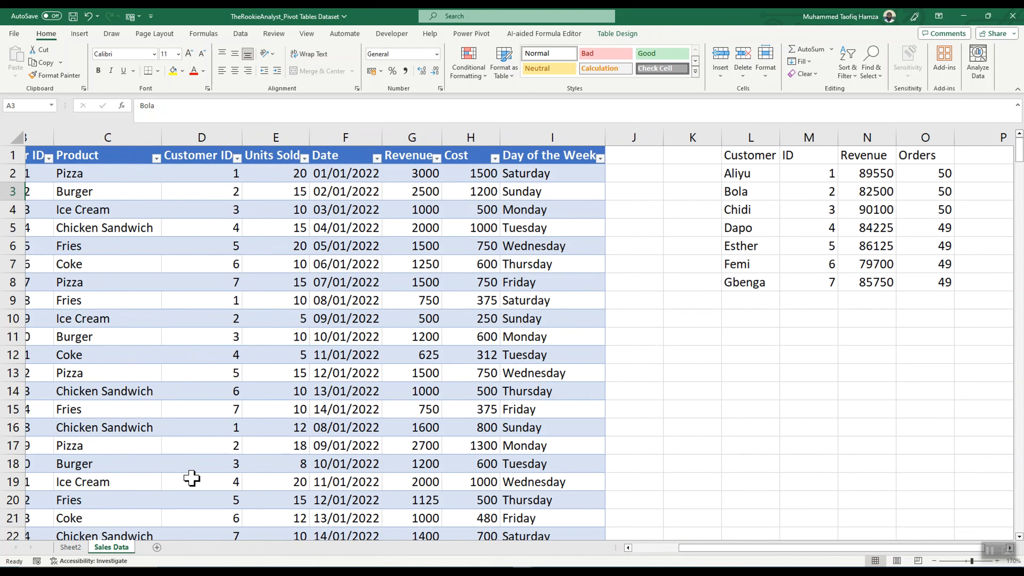
{"action": "left_click", "coordinate": [76, 550]}
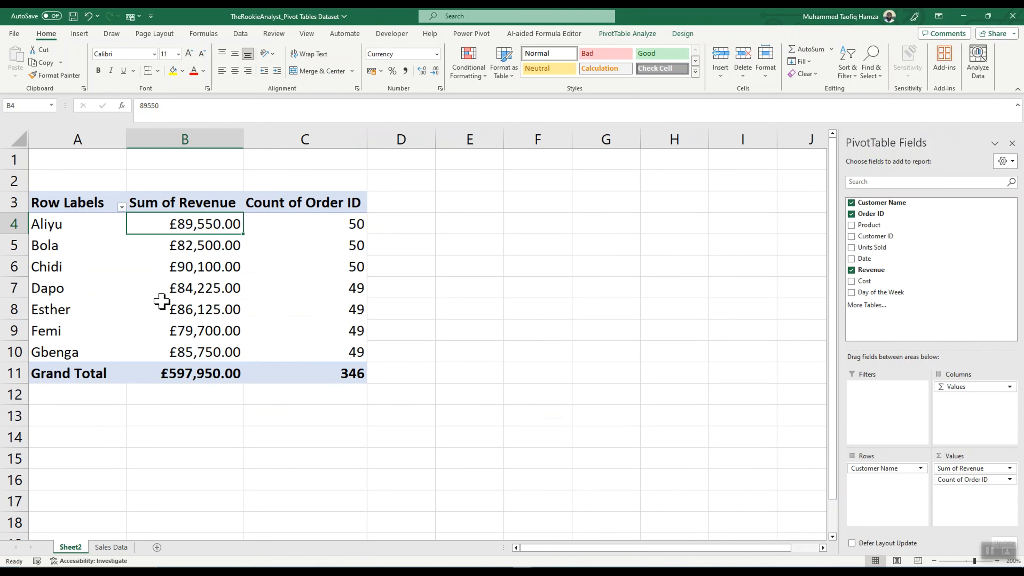
Try other PivotTable styles, including the green one, and reapply the light blue style.
{"action": "mouse_move", "coordinate": [270, 296]}
{"action": "left_click", "coordinate": [101, 203]}
{"action": "left_click", "coordinate": [683, 37]}
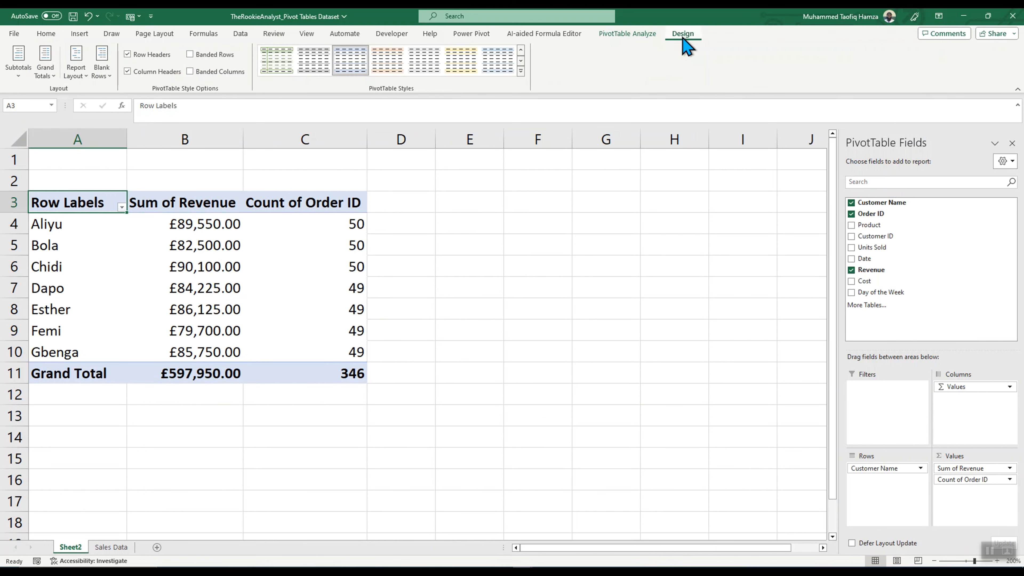
{"action": "left_click", "coordinate": [428, 68]}
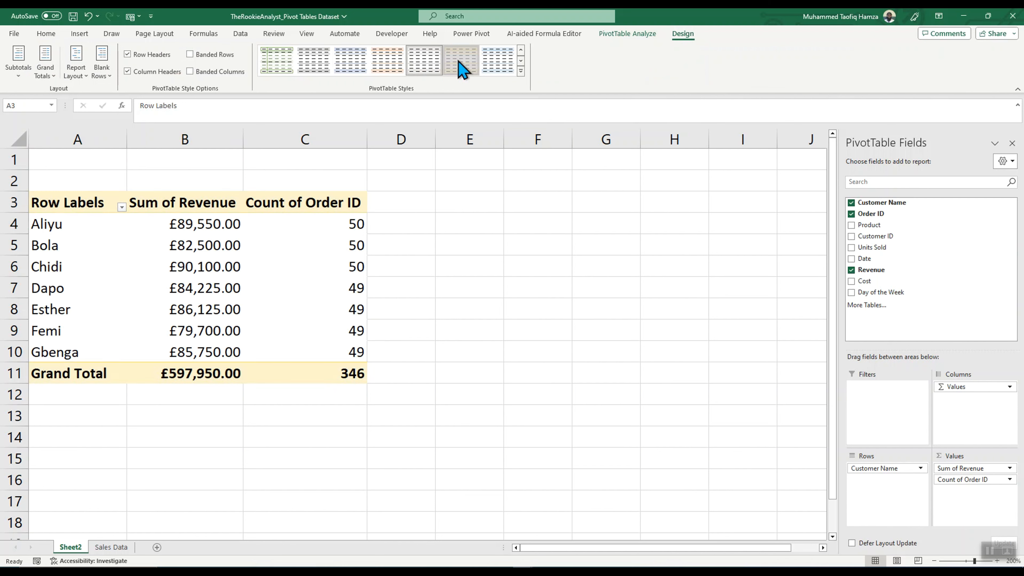
{"action": "left_click", "coordinate": [292, 70]}
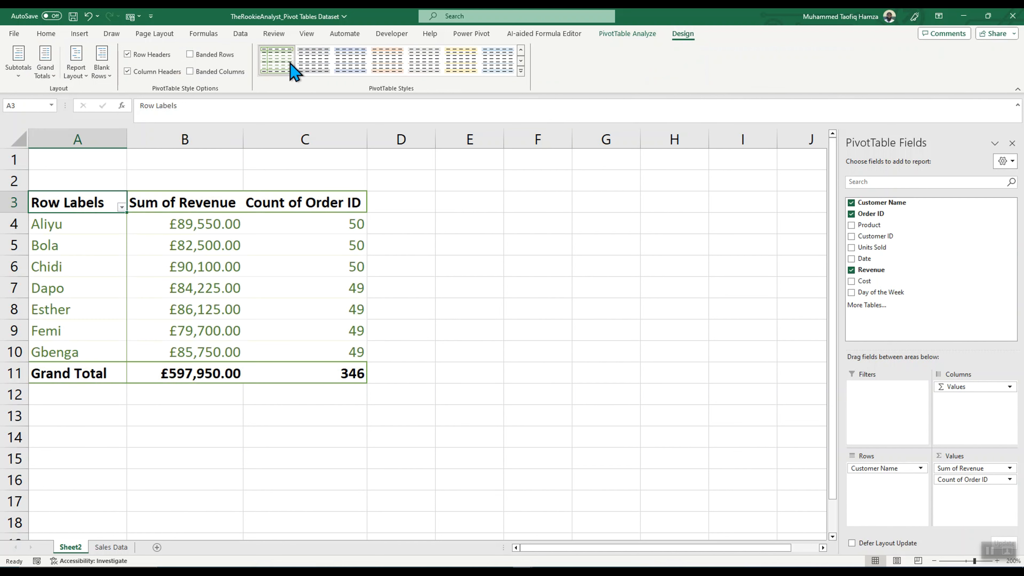
{"action": "left_click", "coordinate": [351, 66]}
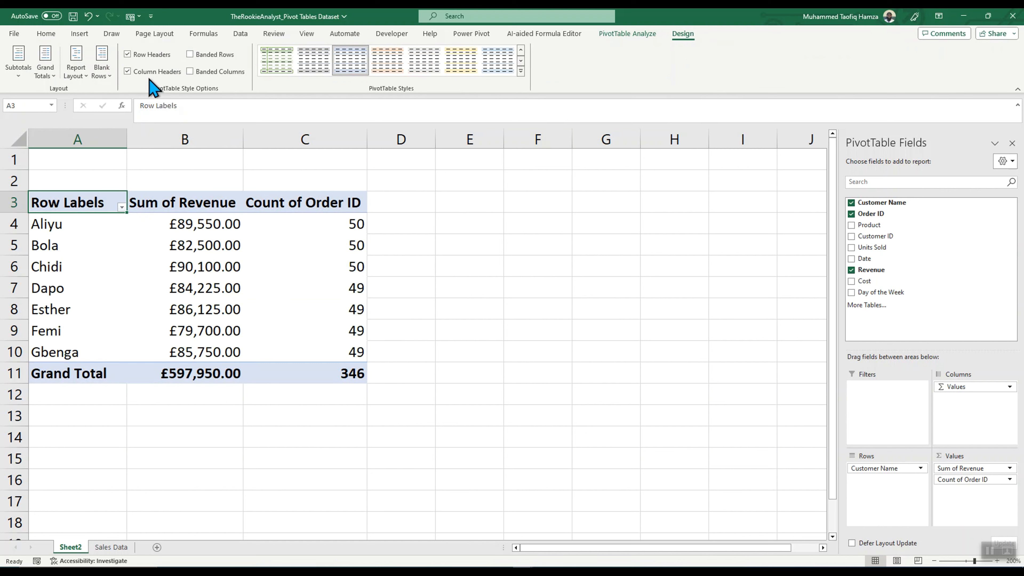
Try banded columns and banded rows on the PivotTable, switching each option back off.
{"action": "left_click", "coordinate": [191, 72]}
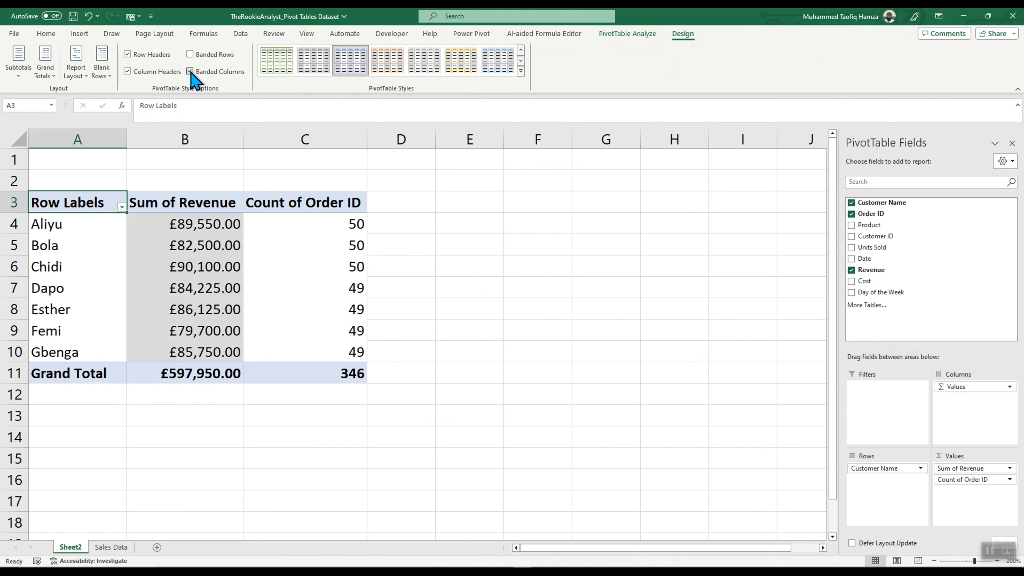
{"action": "left_click", "coordinate": [190, 72]}
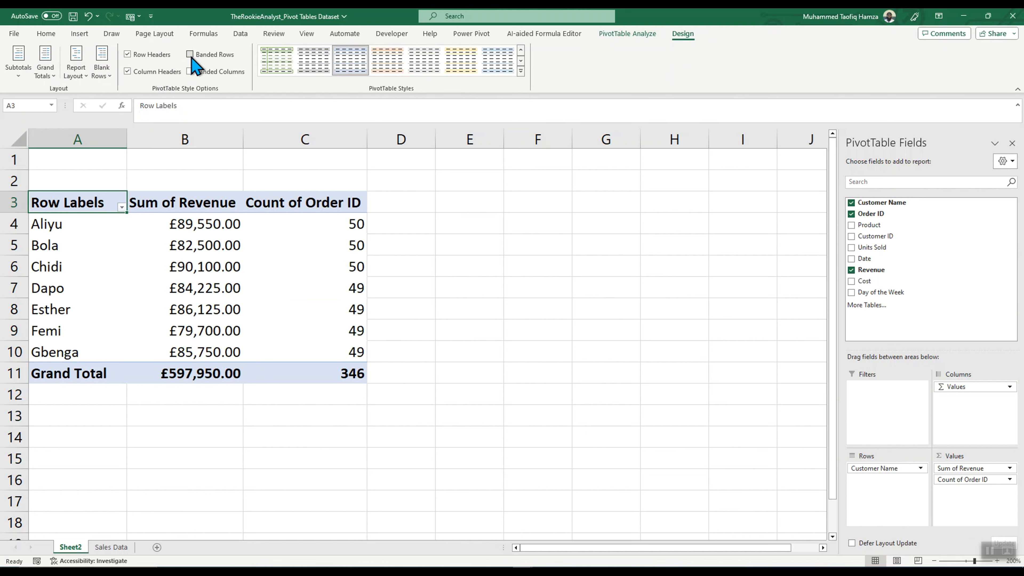
{"action": "left_click", "coordinate": [190, 54]}
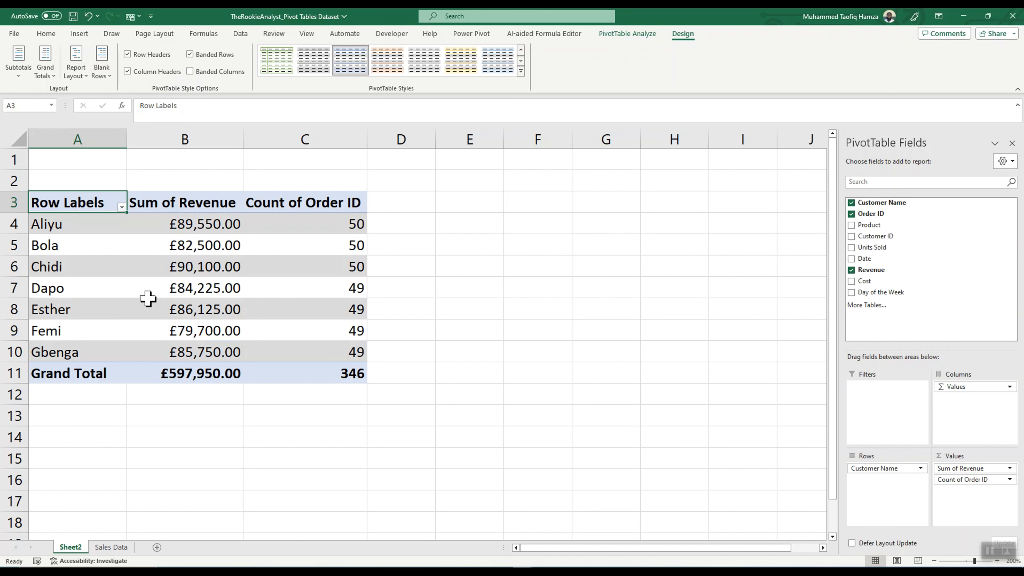
{"action": "left_click", "coordinate": [190, 55]}
Turn the PivotTable's grand totals off for rows and columns, and turn them back on for both.
{"action": "left_click", "coordinate": [51, 75]}
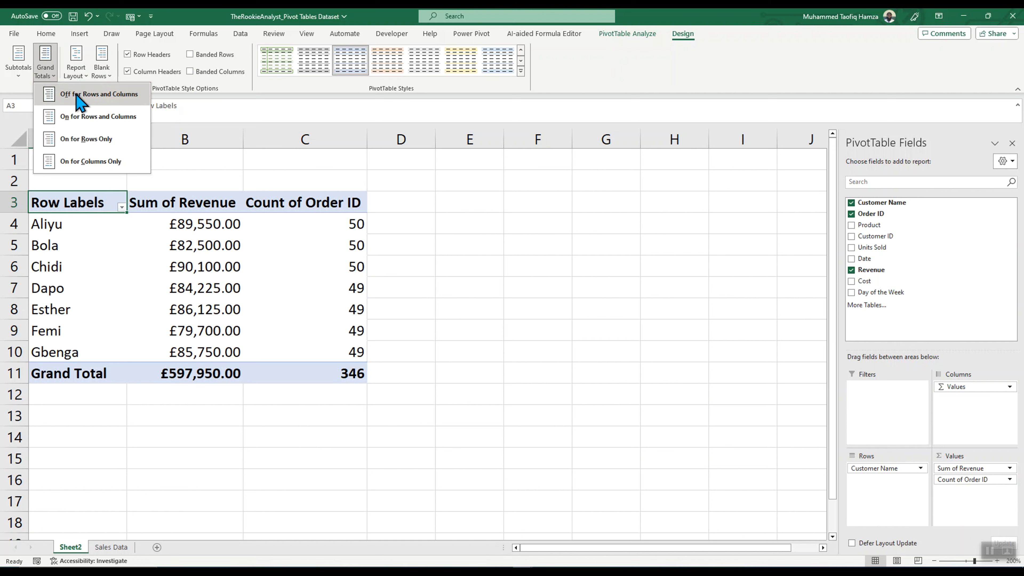
{"action": "left_click", "coordinate": [80, 96]}
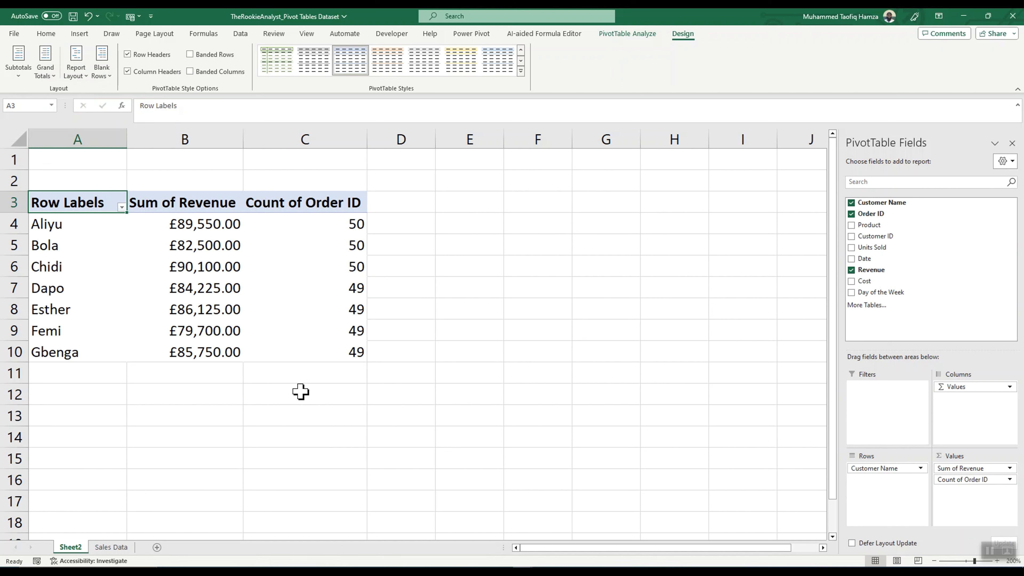
{"action": "left_click", "coordinate": [51, 73]}
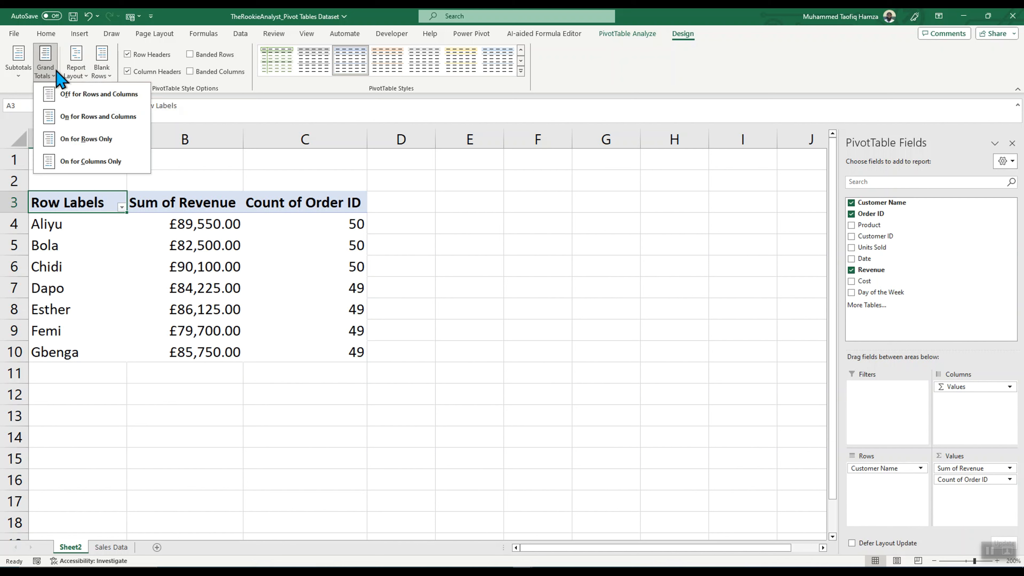
{"action": "left_click", "coordinate": [67, 120]}
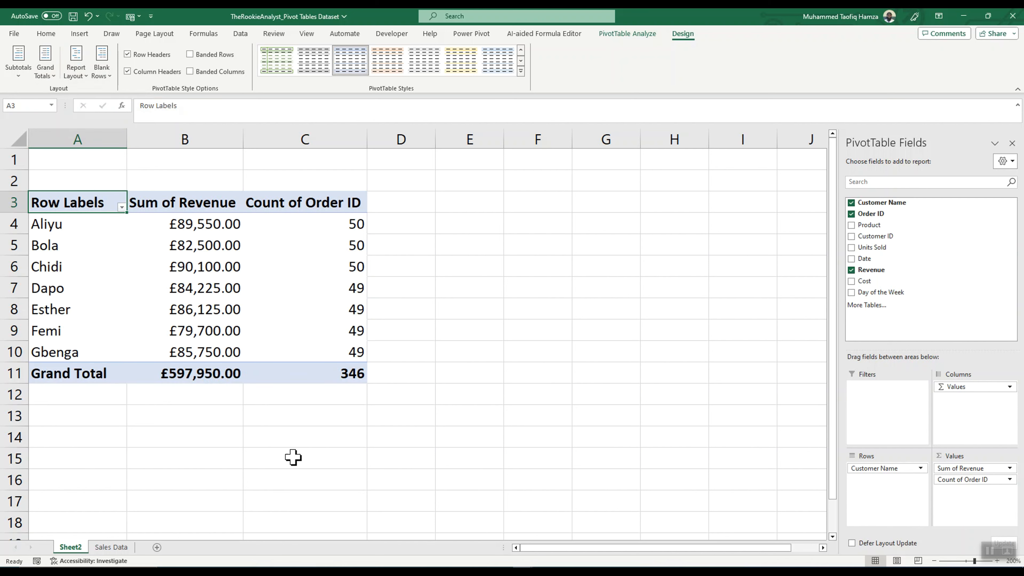
{"action": "left_click", "coordinate": [397, 411]}
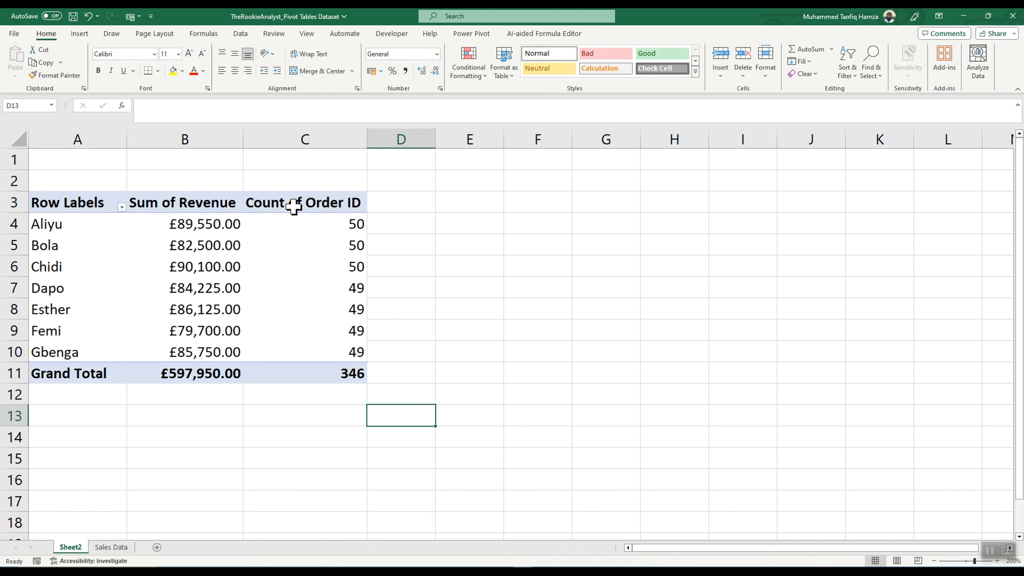
Rename the PivotTable's Row Labels header as Customer Name and autofit column A to it.
{"action": "left_click", "coordinate": [64, 203]}
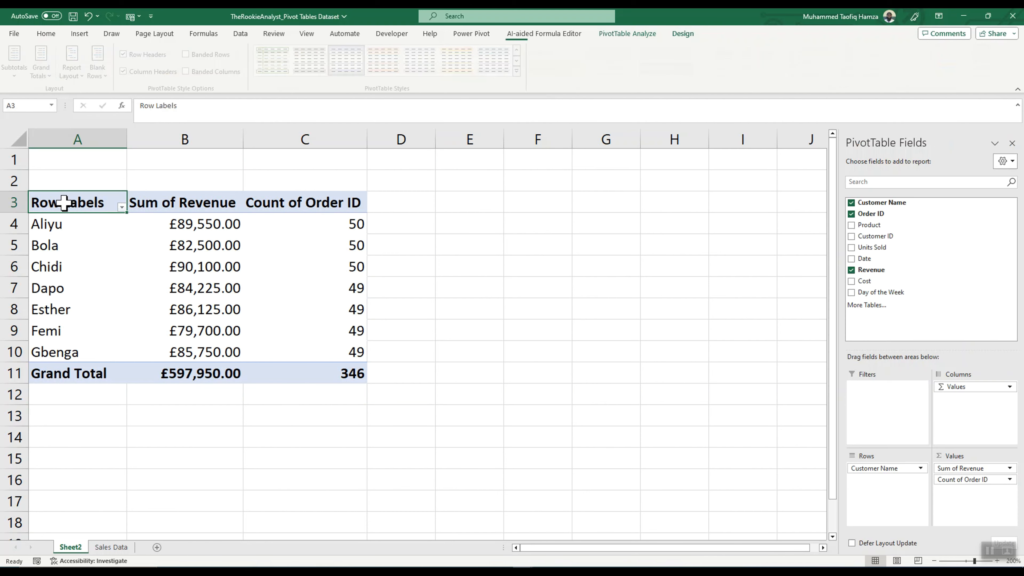
{"action": "double_click", "coordinate": [64, 204]}
{"action": "key", "text": "shift+Home"}
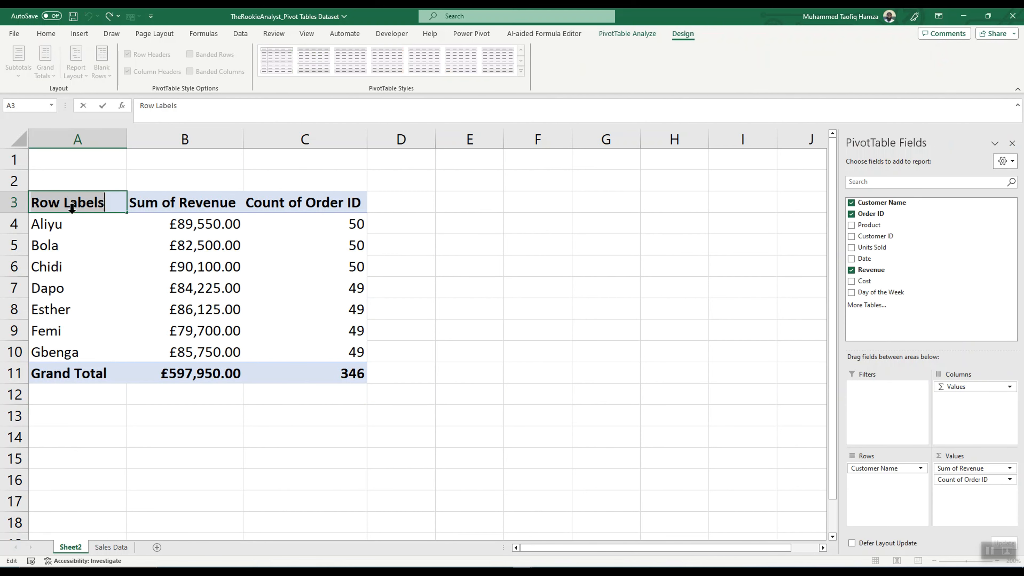
{"action": "type", "text": "Custome"}
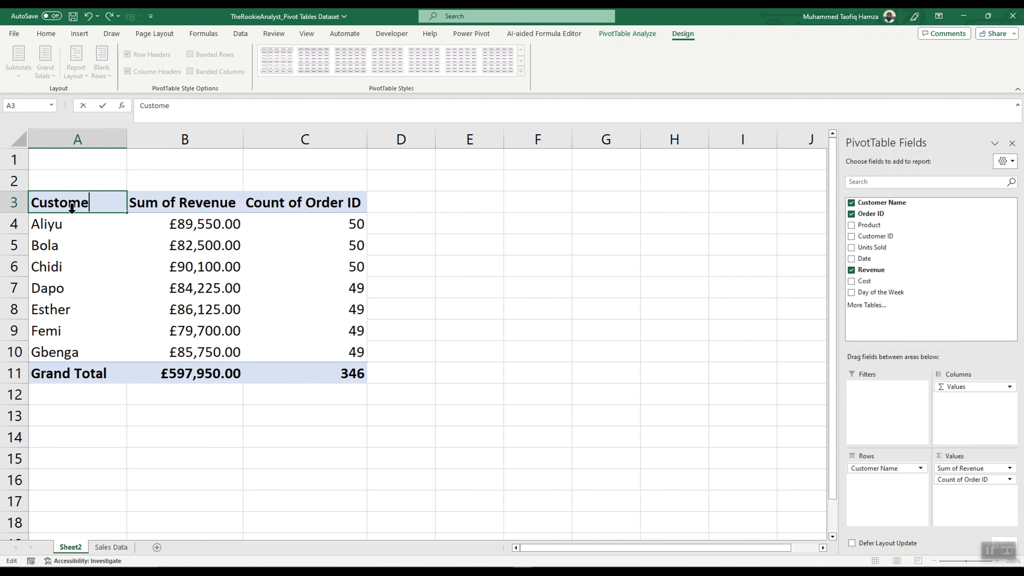
{"action": "type", "text": "r Name"}
{"action": "key", "text": "Return"}
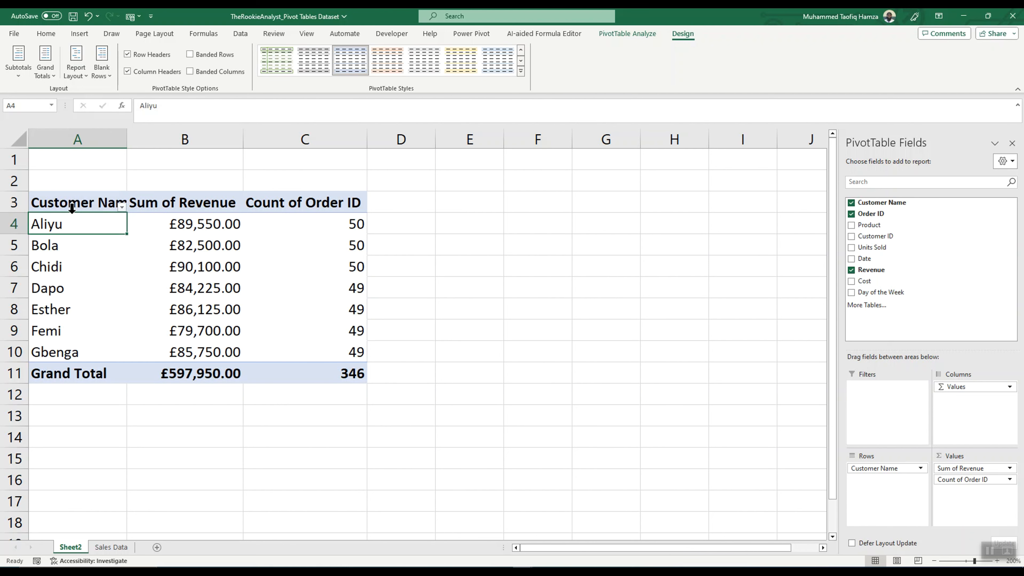
{"action": "double_click", "coordinate": [126, 134]}
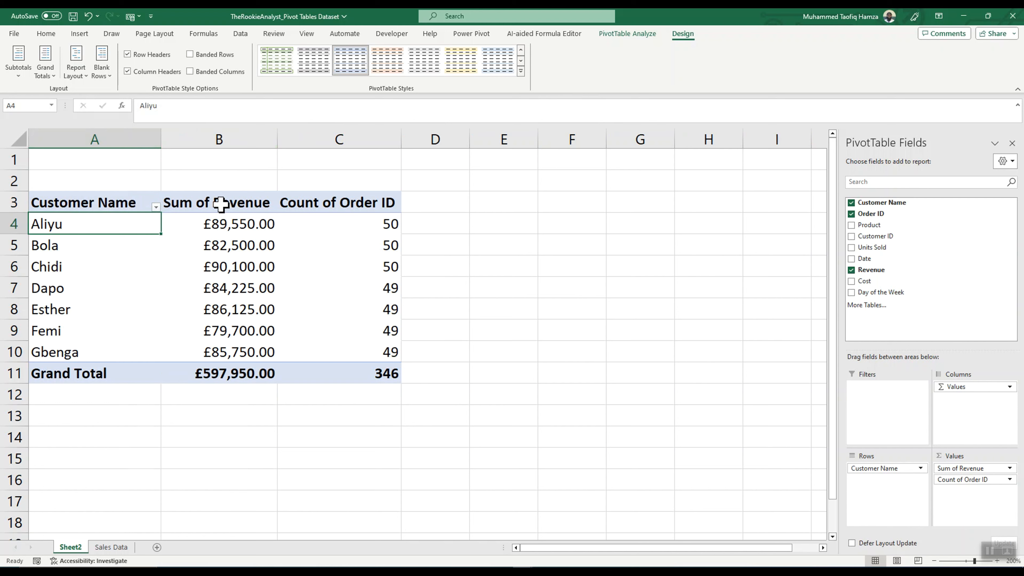
Rename the Count of Order ID header in the PivotTable as Number of Orders.
{"action": "left_click", "coordinate": [354, 205]}
{"action": "type", "text": "Number of Ord"}
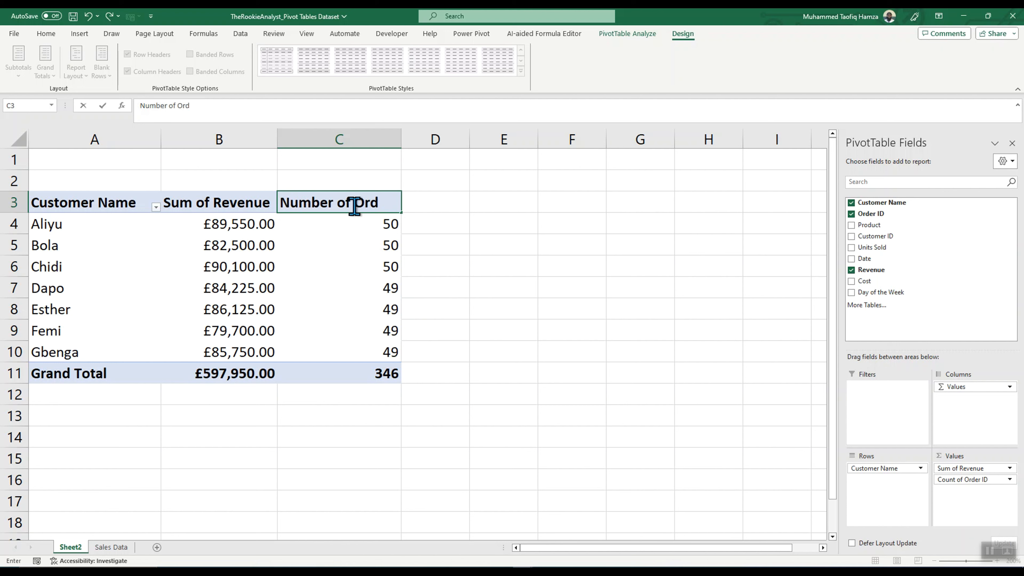
{"action": "type", "text": "ers"}
{"action": "left_click", "coordinate": [530, 336]}
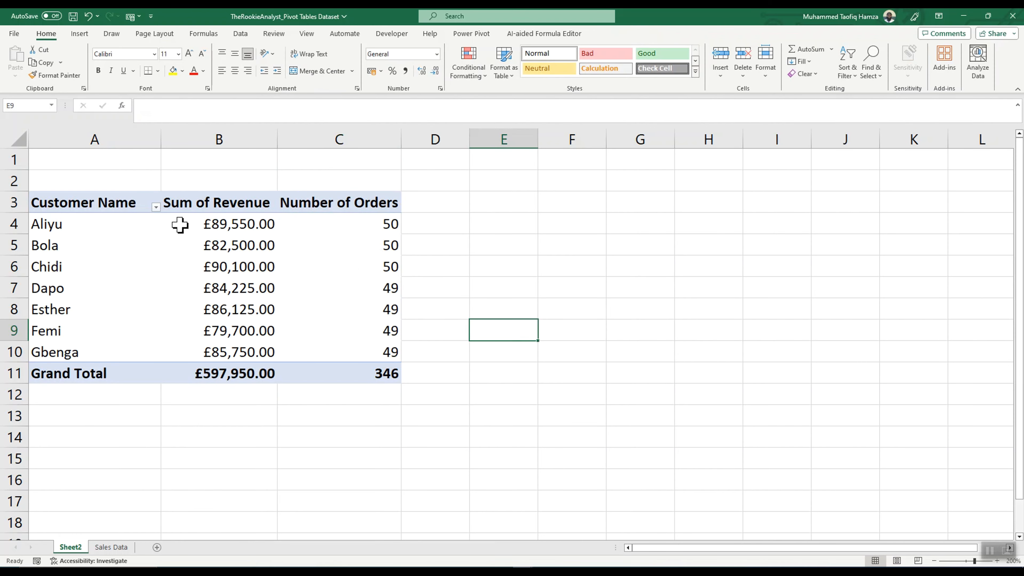
Filter the PivotTable's Customer Name field to the first three customers only.
{"action": "left_click", "coordinate": [155, 207]}
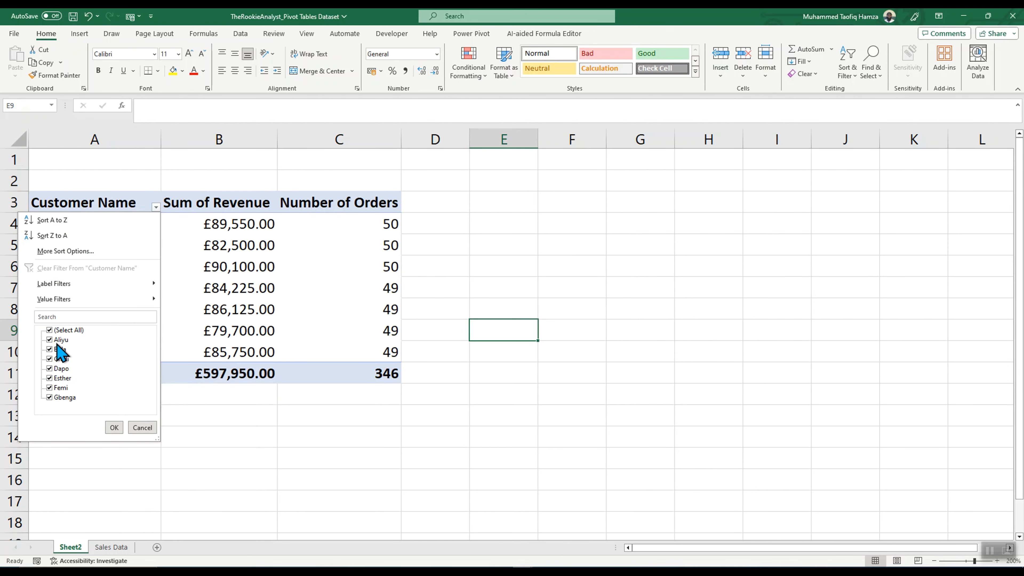
{"action": "left_click", "coordinate": [50, 329]}
{"action": "left_click", "coordinate": [49, 340]}
{"action": "left_click", "coordinate": [49, 349]}
{"action": "left_click", "coordinate": [49, 358]}
{"action": "left_click", "coordinate": [114, 427]}
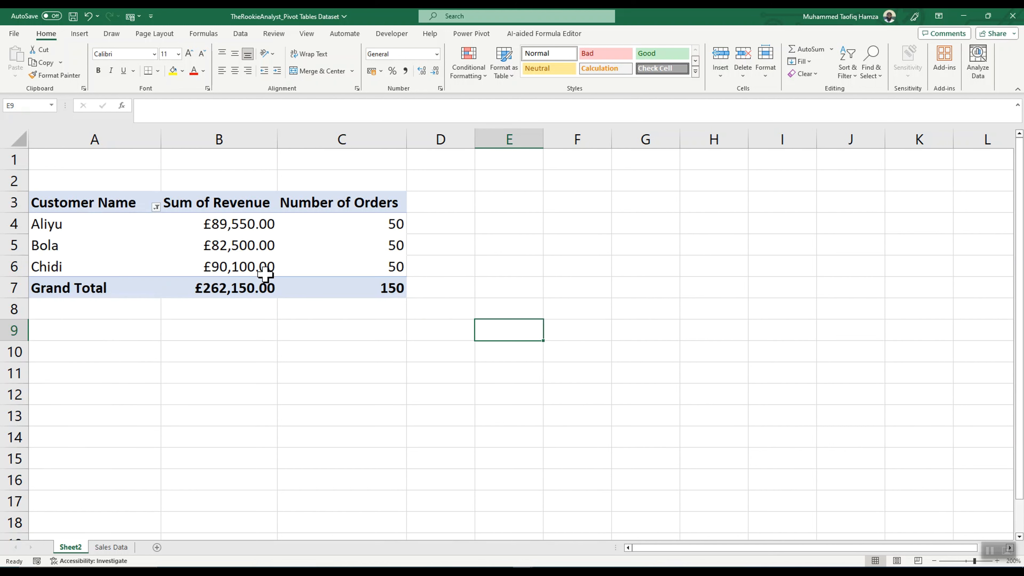
Reselect all customers in the Customer Name filter of the PivotTable.
{"action": "left_click", "coordinate": [156, 207]}
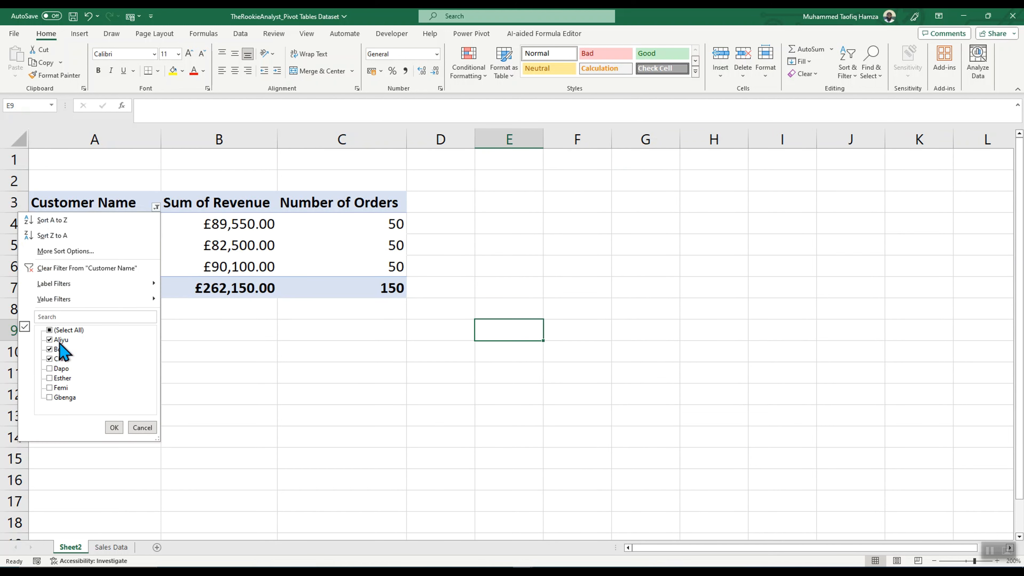
{"action": "left_click", "coordinate": [50, 331]}
{"action": "left_click", "coordinate": [114, 427]}
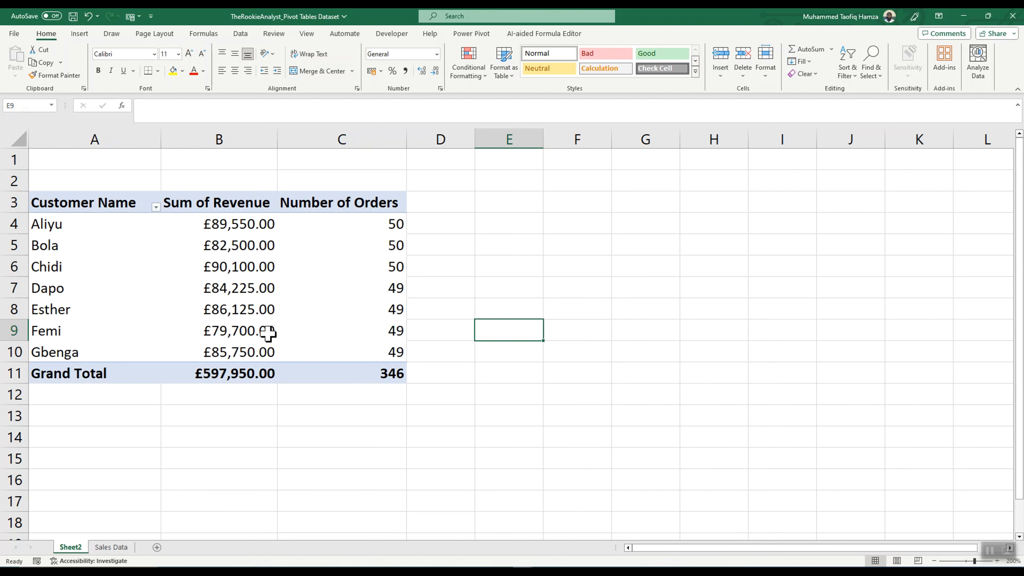
Sort the PivotTable by Sum of Revenue from largest to smallest.
{"action": "left_click", "coordinate": [232, 234]}
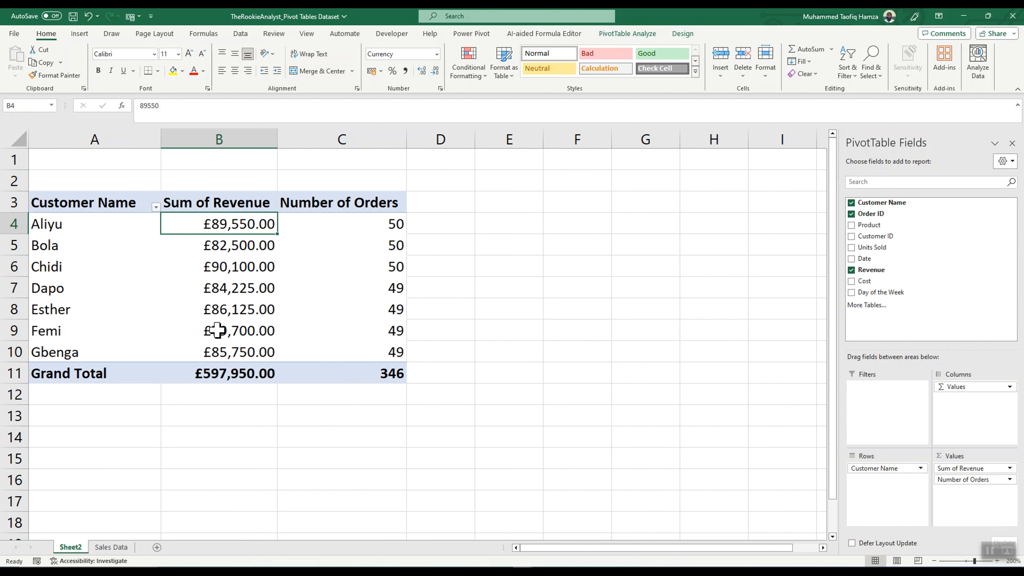
{"action": "right_click", "coordinate": [227, 229]}
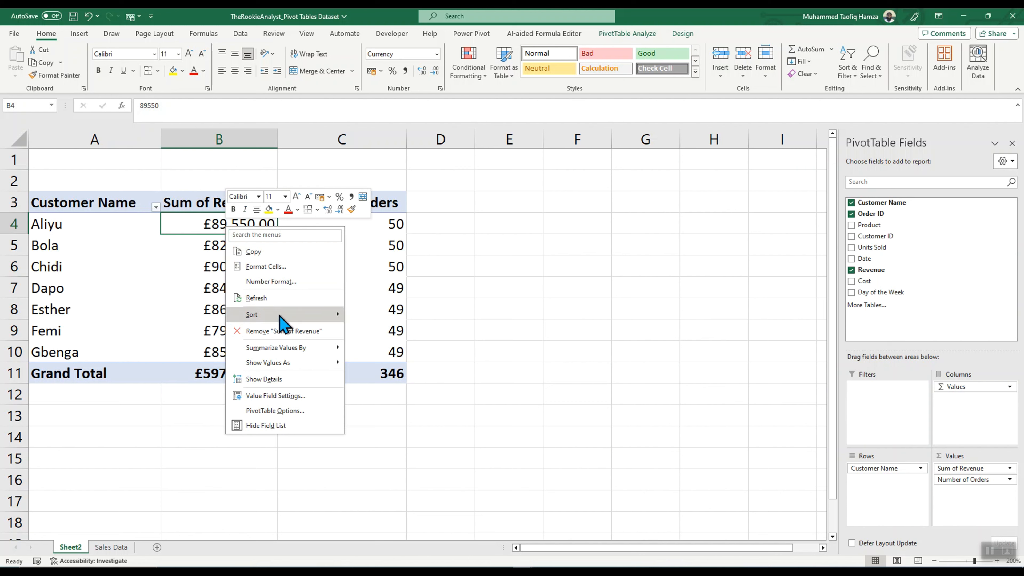
{"action": "mouse_move", "coordinate": [280, 316]}
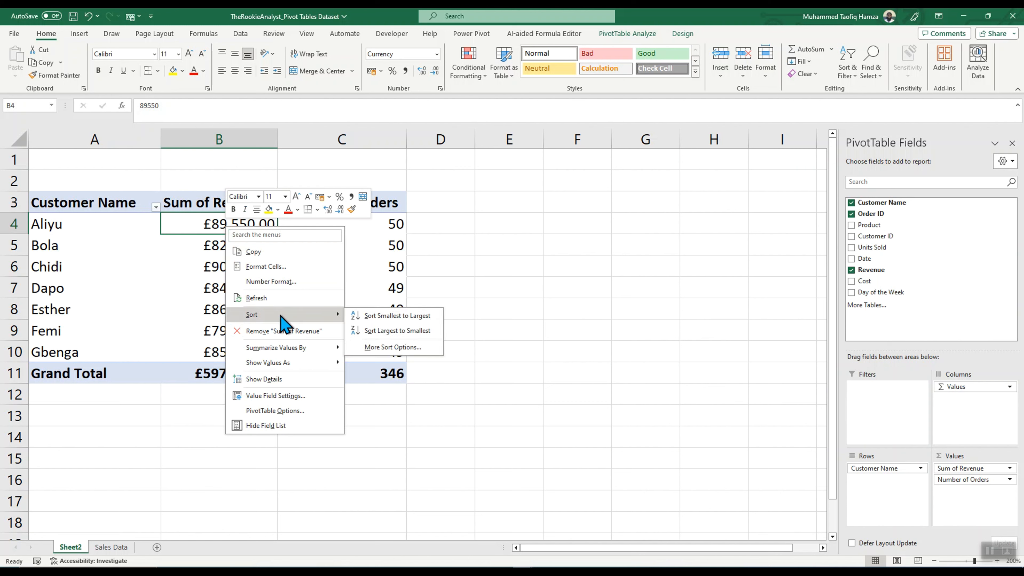
{"action": "left_click", "coordinate": [419, 332]}
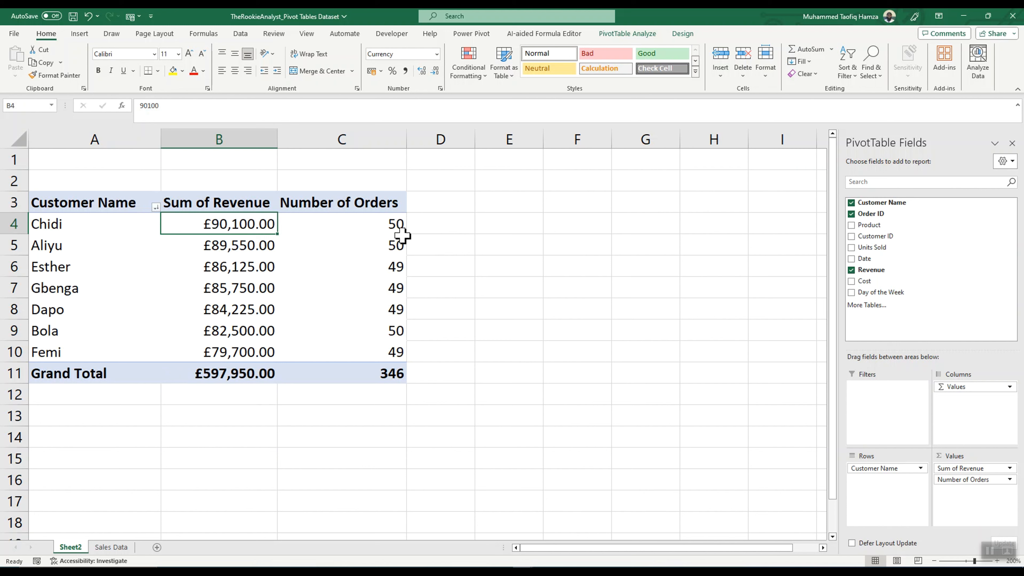
Sort the PivotTable by Number of Orders from largest to smallest.
{"action": "left_click", "coordinate": [390, 225]}
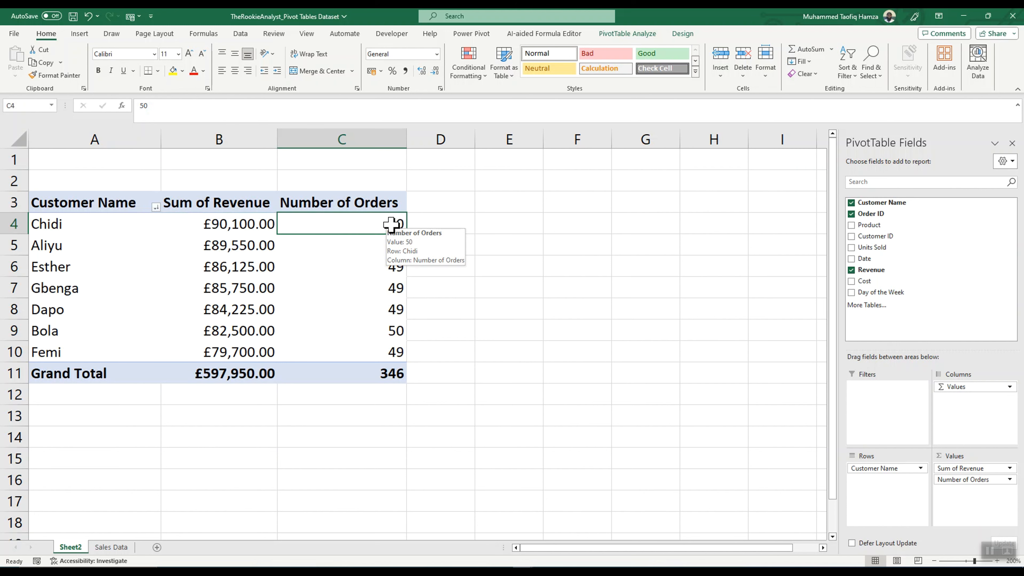
{"action": "right_click", "coordinate": [391, 223]}
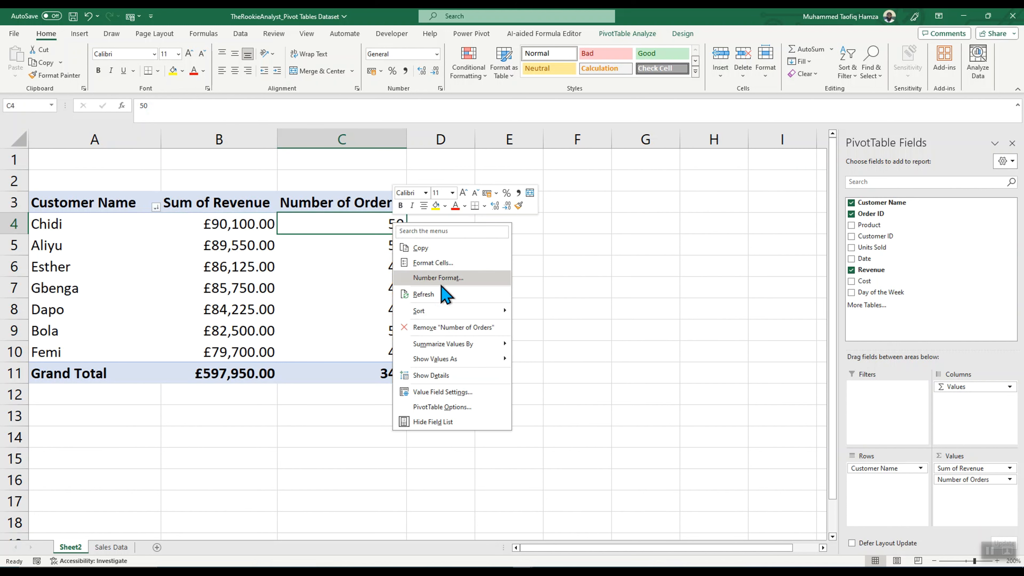
{"action": "mouse_move", "coordinate": [441, 314]}
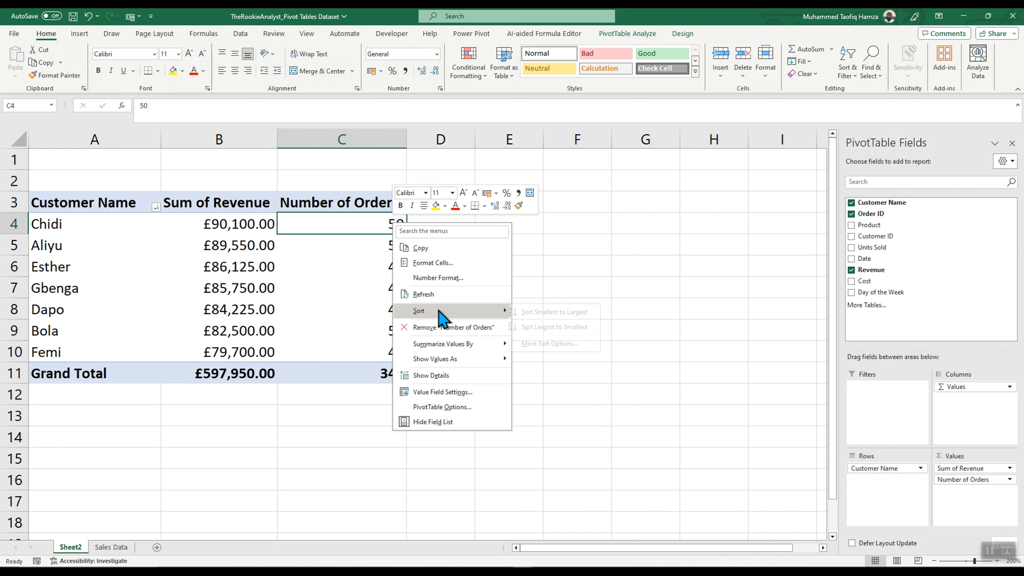
{"action": "left_click", "coordinate": [585, 327]}
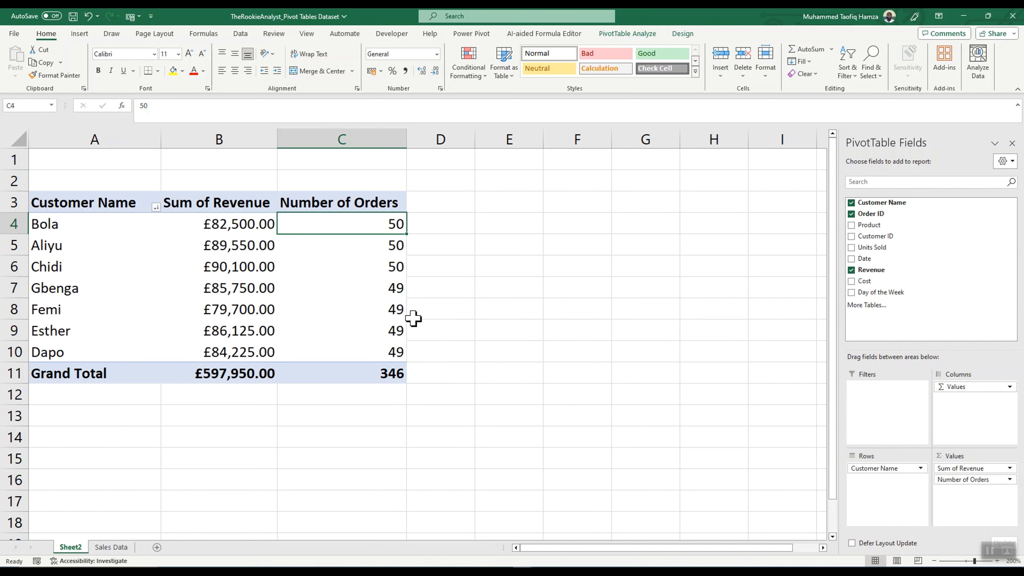
Sort the PivotTable rows by Customer Name from A to Z.
{"action": "left_click", "coordinate": [62, 227]}
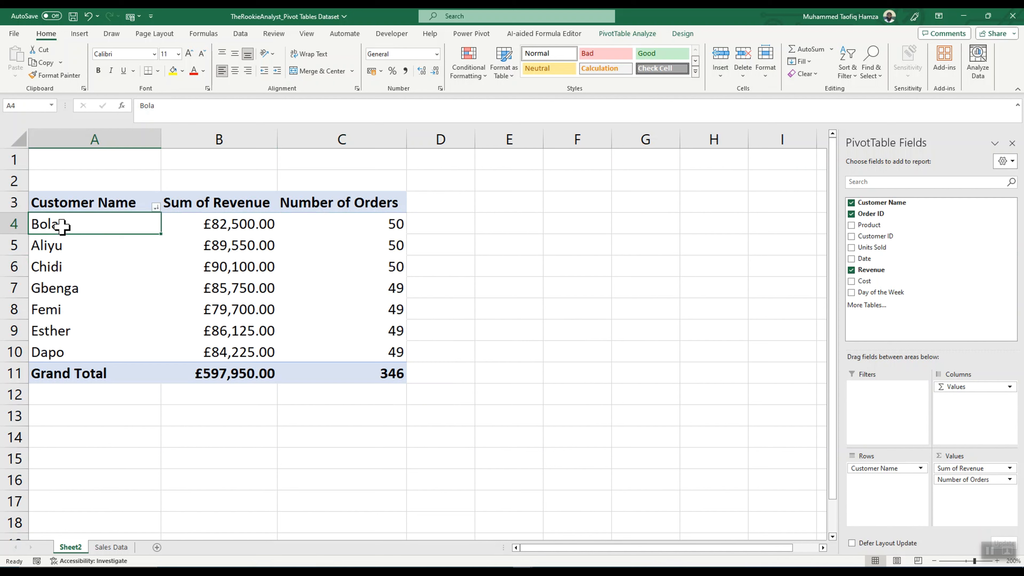
{"action": "right_click", "coordinate": [63, 225]}
{"action": "mouse_move", "coordinate": [137, 301]}
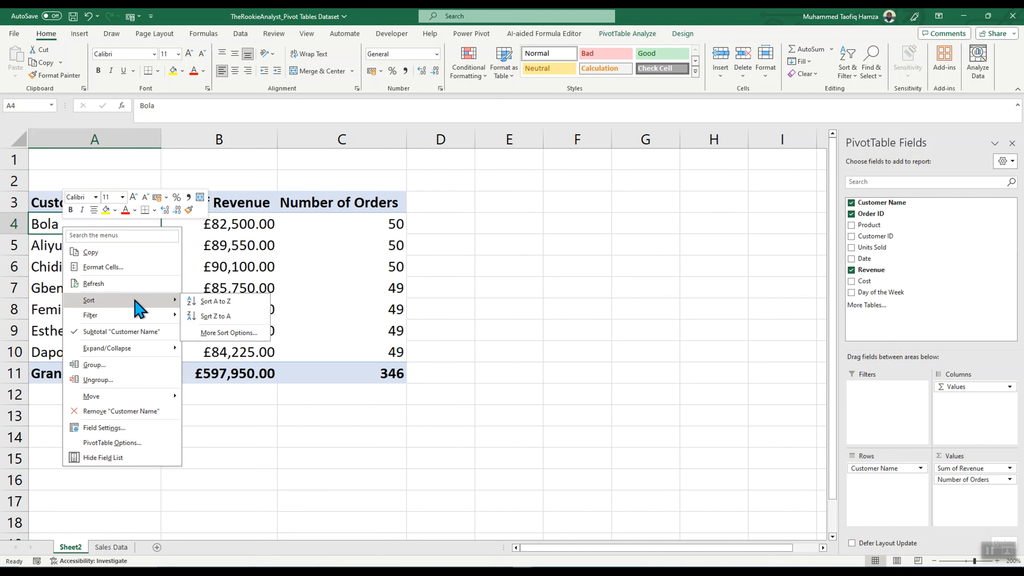
{"action": "left_click", "coordinate": [235, 312]}
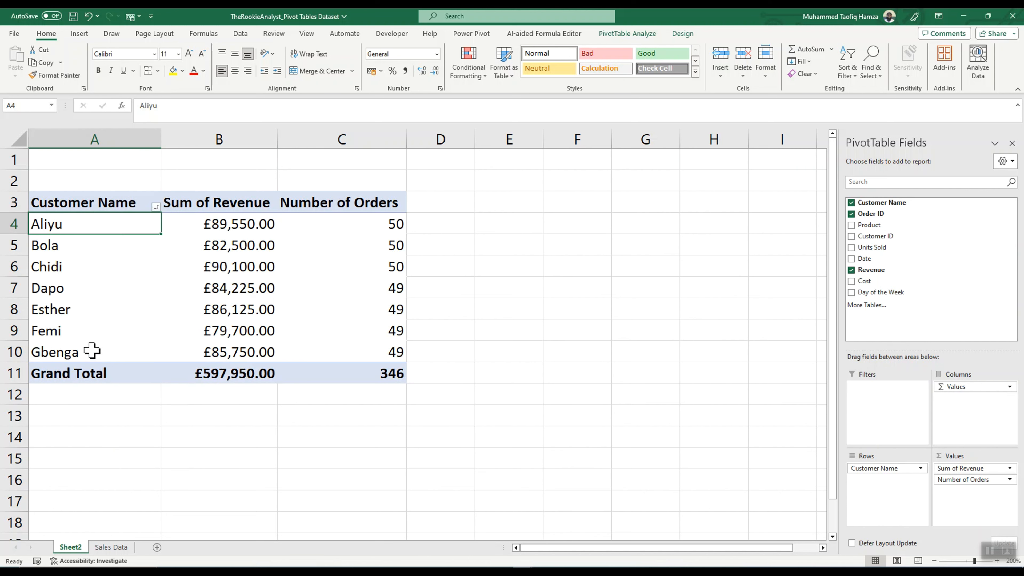
Move the customer in row 7 to the beginning of the PivotTable's customer list.
{"action": "left_click", "coordinate": [48, 293]}
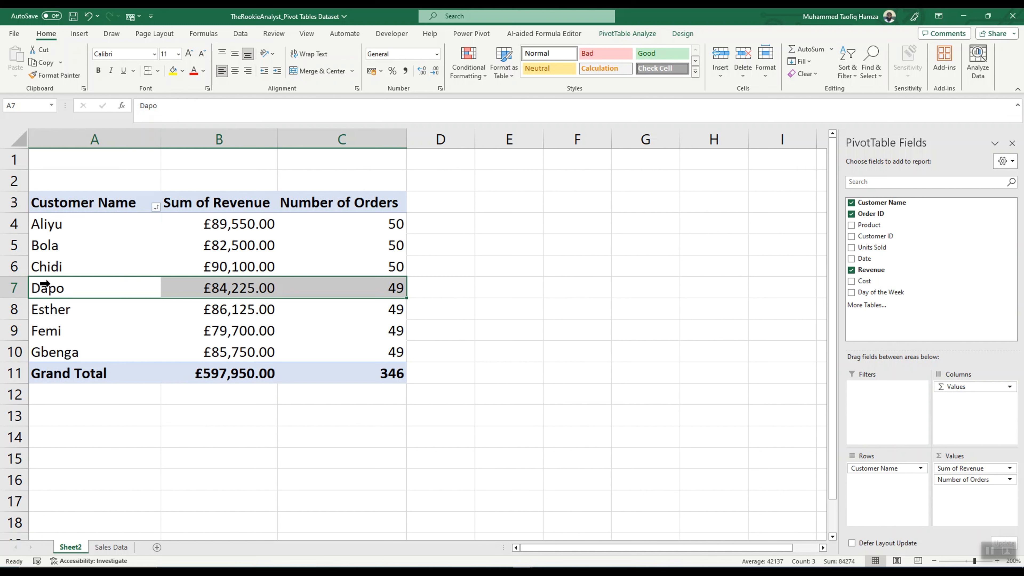
{"action": "left_click", "coordinate": [82, 287]}
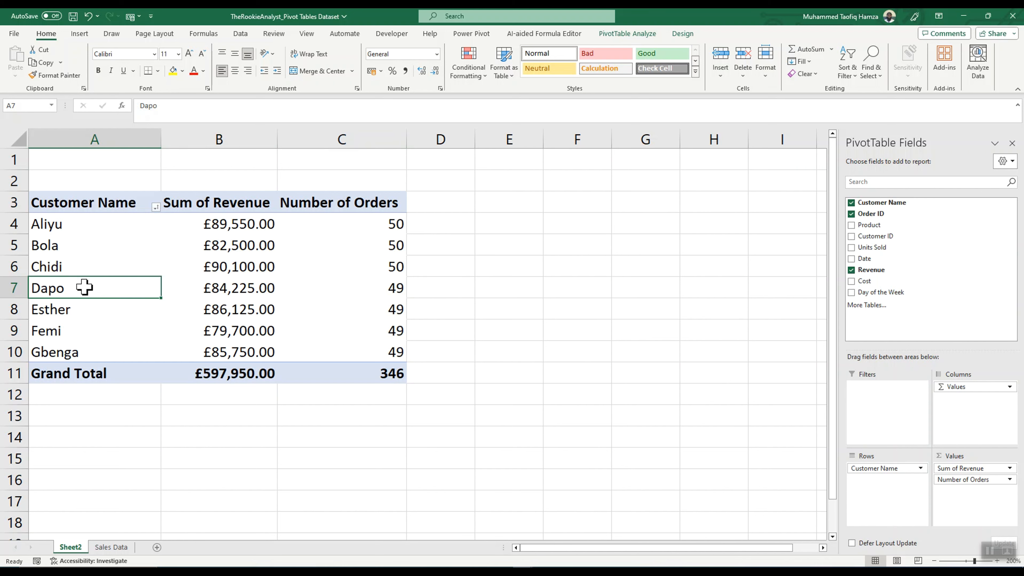
{"action": "right_click", "coordinate": [84, 288]}
{"action": "mouse_move", "coordinate": [134, 374]}
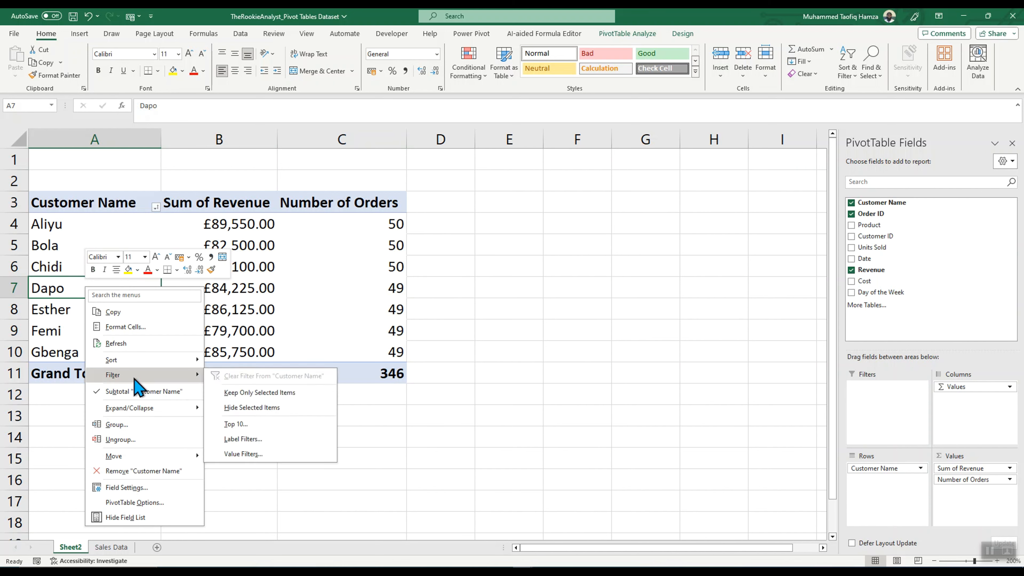
{"action": "mouse_move", "coordinate": [135, 458]}
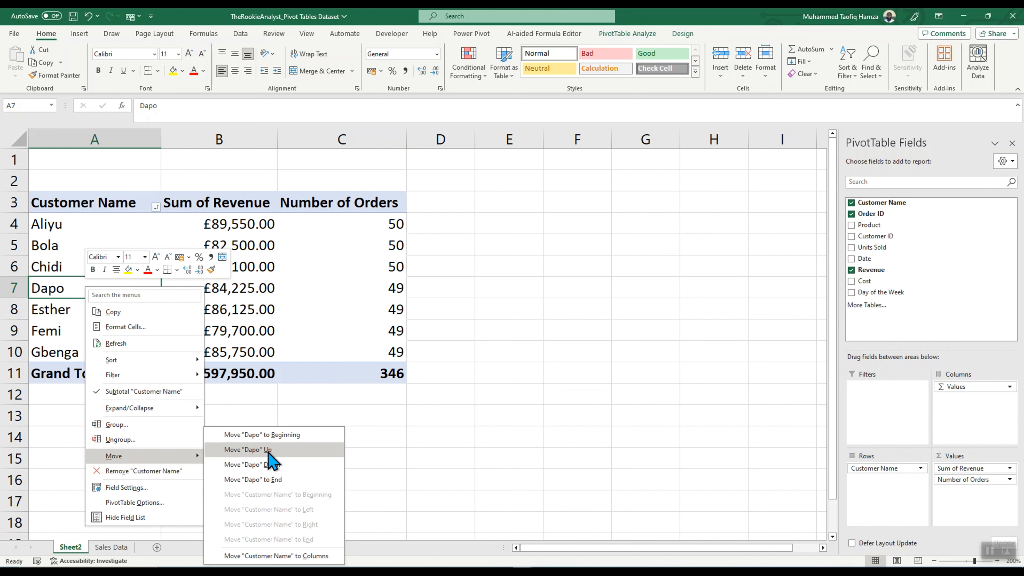
{"action": "left_click", "coordinate": [266, 435]}
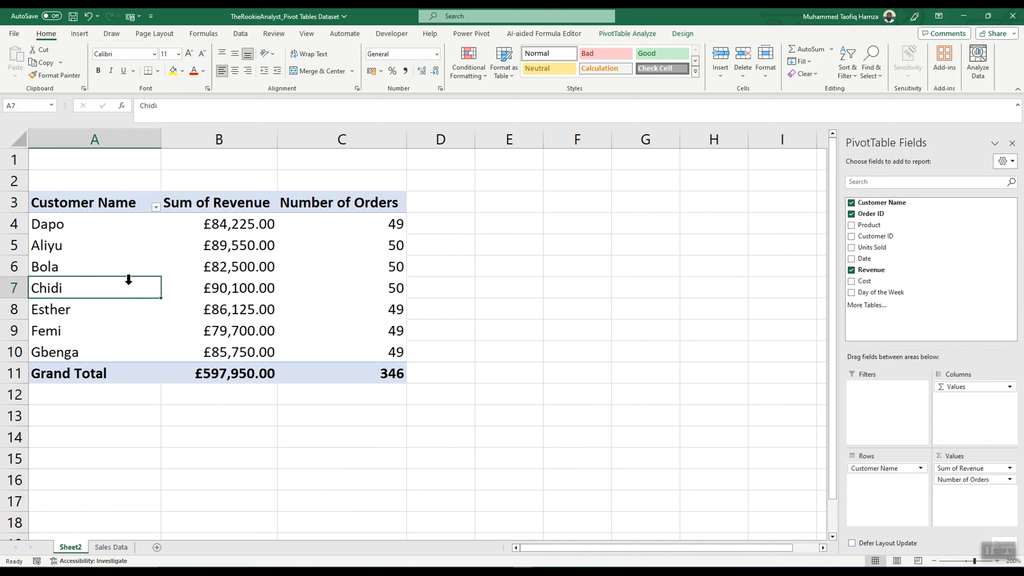
Sort the PivotTable rows by Sum of Revenue from largest to smallest.
{"action": "left_click", "coordinate": [50, 223]}
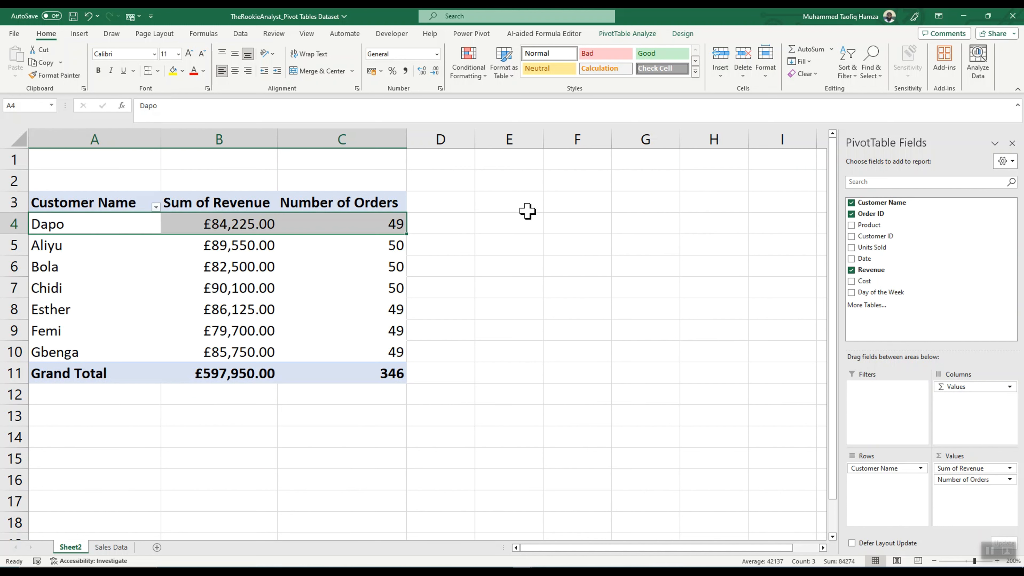
{"action": "left_click", "coordinate": [231, 224]}
{"action": "right_click", "coordinate": [230, 223]}
{"action": "mouse_move", "coordinate": [277, 314]}
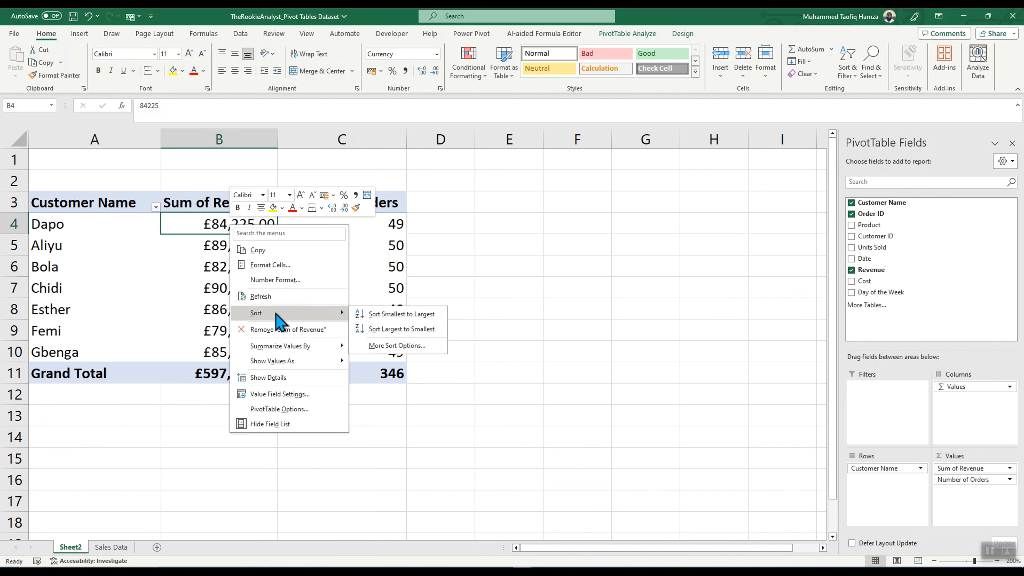
{"action": "left_click", "coordinate": [404, 328]}
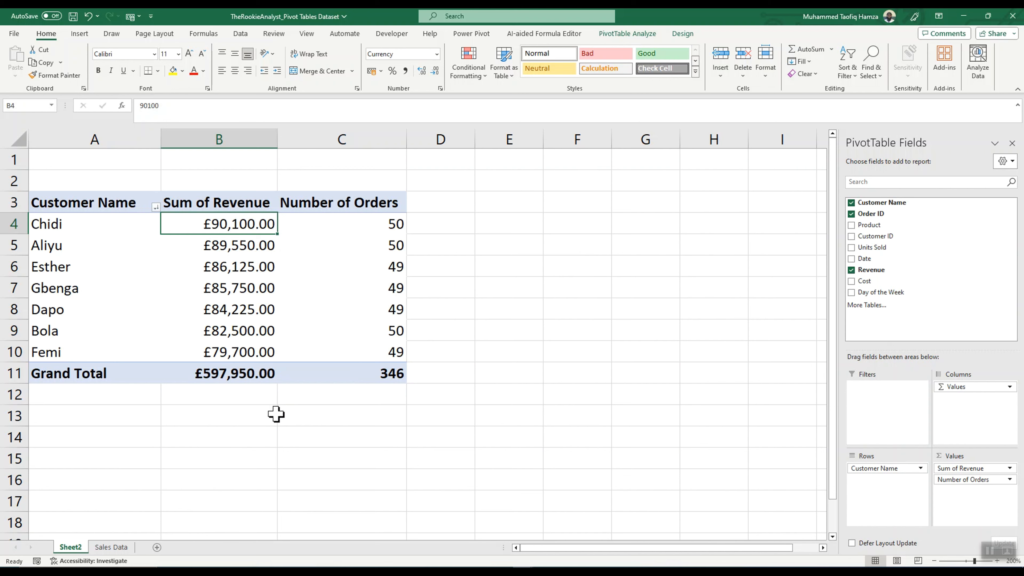
{"action": "left_click", "coordinate": [411, 416]}
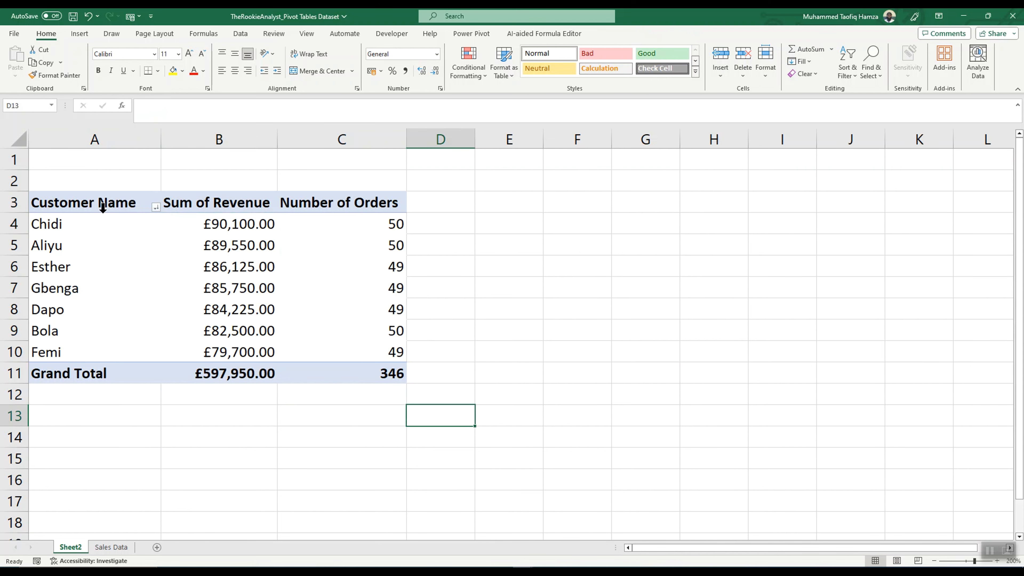
Duplicate the whole PivotTable by copying A3:C11 and pasting it at cell A14.
{"action": "left_click", "coordinate": [104, 202]}
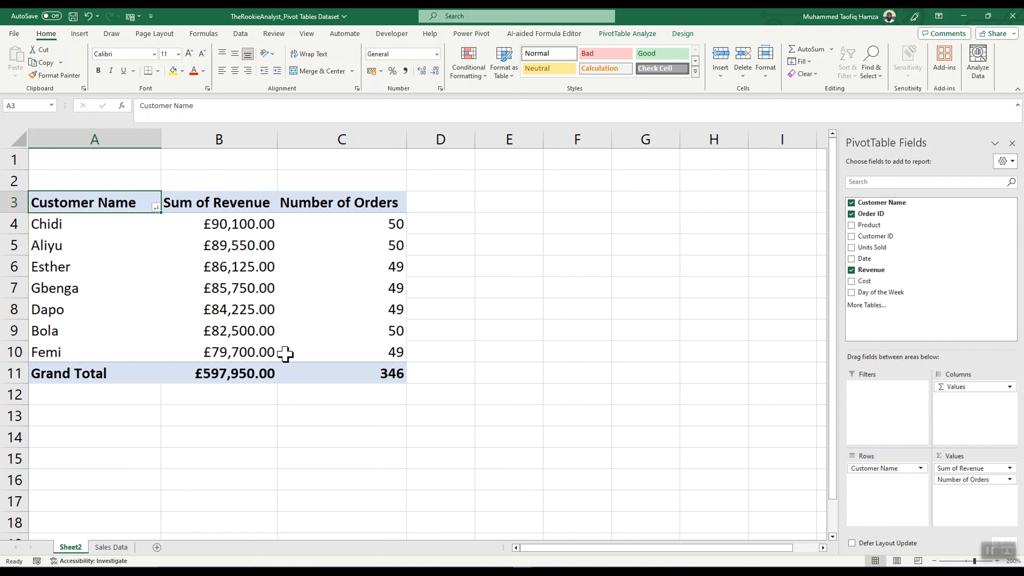
{"action": "left_click_drag", "start_coordinate": [100, 201], "coordinate": [375, 374]}
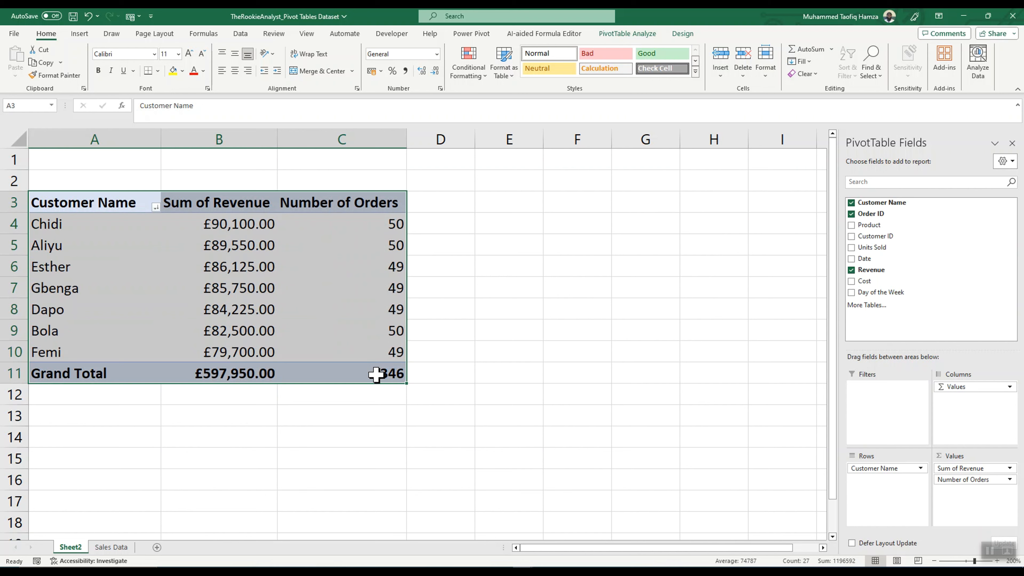
{"action": "key", "text": "ctrl+c"}
{"action": "left_click", "coordinate": [50, 430]}
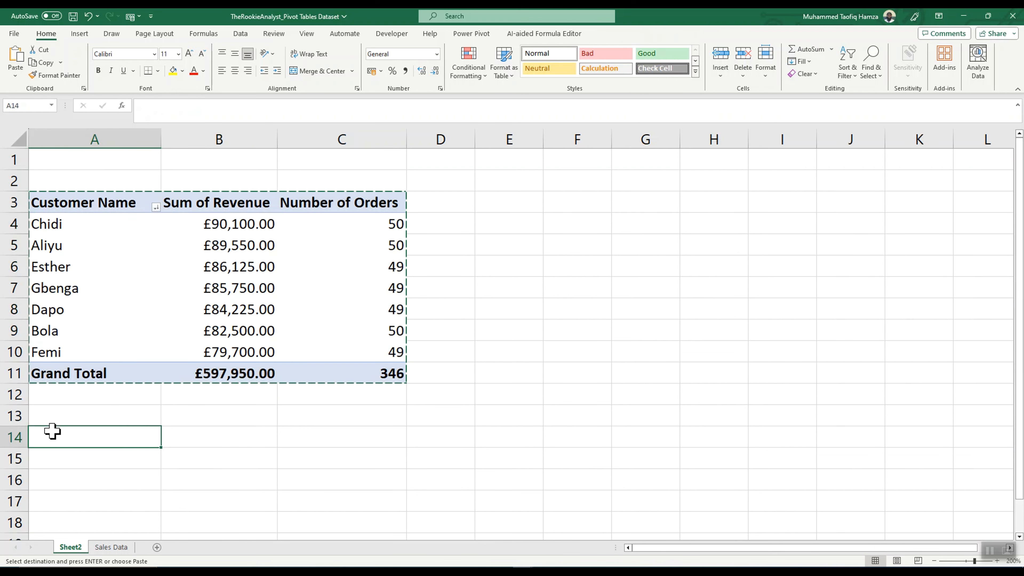
{"action": "key", "text": "ctrl+v"}
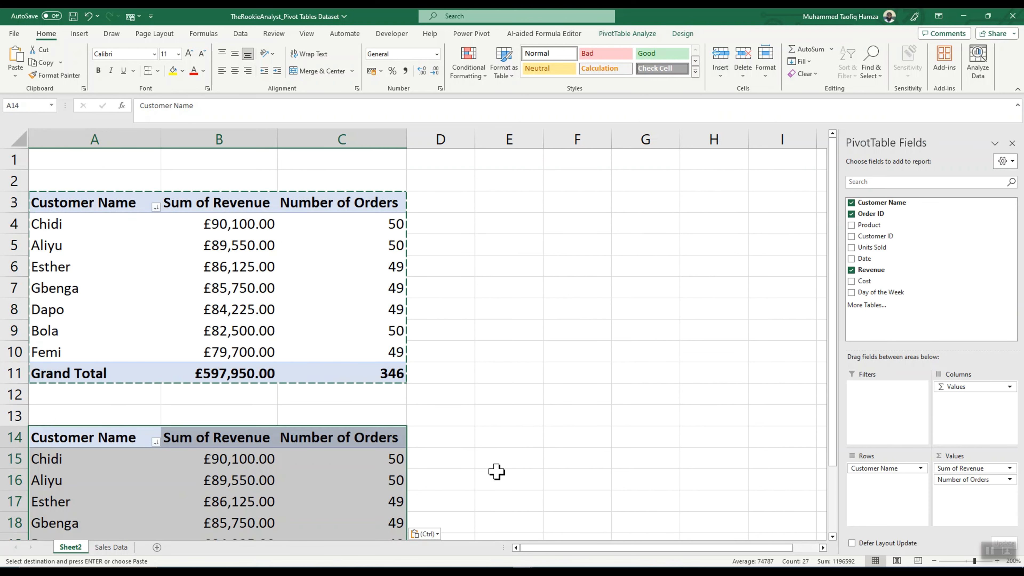
{"action": "scroll", "coordinate": [496, 472], "scroll_direction": "down", "scroll_amount": 1}
{"action": "scroll", "coordinate": [490, 474], "scroll_direction": "down", "scroll_amount": 1}
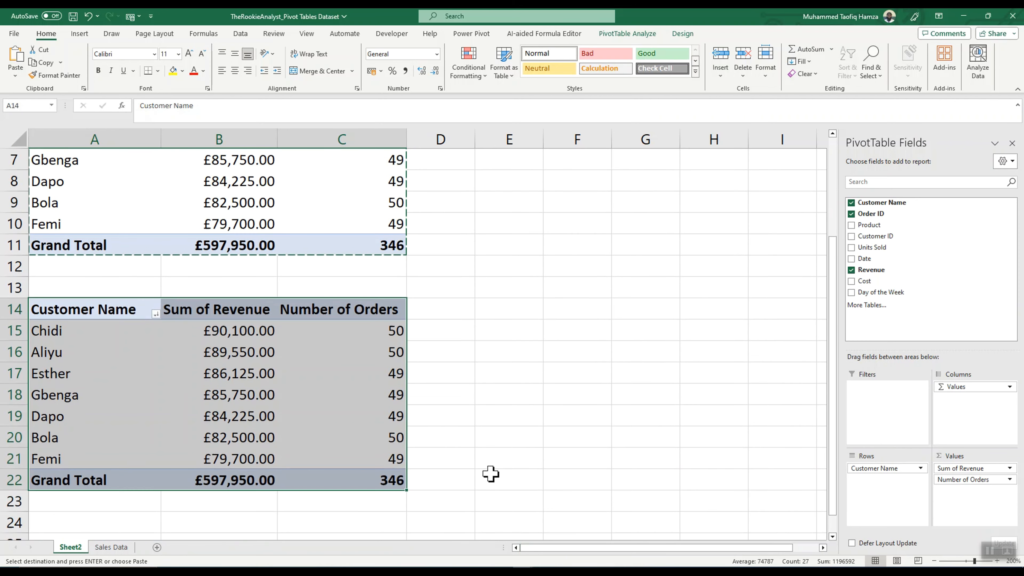
{"action": "scroll", "coordinate": [490, 474], "scroll_direction": "up", "scroll_amount": 2}
{"action": "key", "text": "ctrl+Up"}
{"action": "key", "text": "ctrl+Up"}
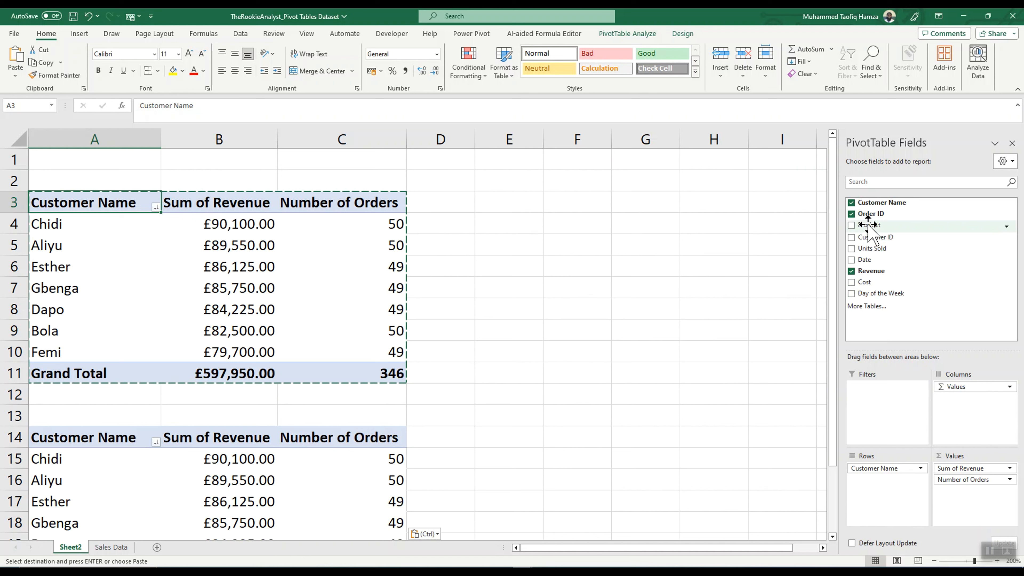
Add Product as a report filter on the upper PivotTable and filter it to Burger.
{"action": "left_click_drag", "start_coordinate": [868, 226], "coordinate": [873, 405]}
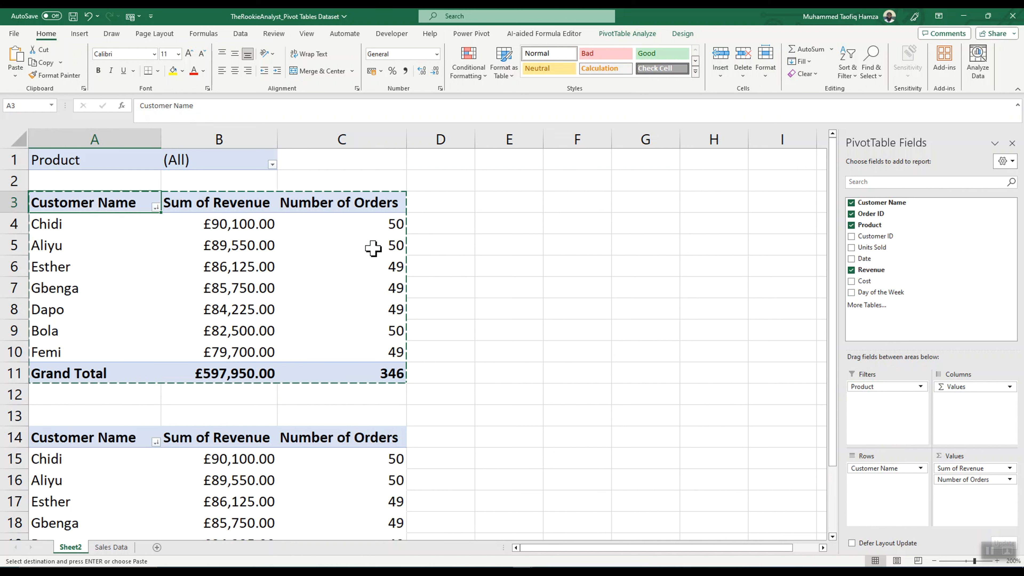
{"action": "left_click", "coordinate": [455, 237]}
{"action": "left_click", "coordinate": [350, 169]}
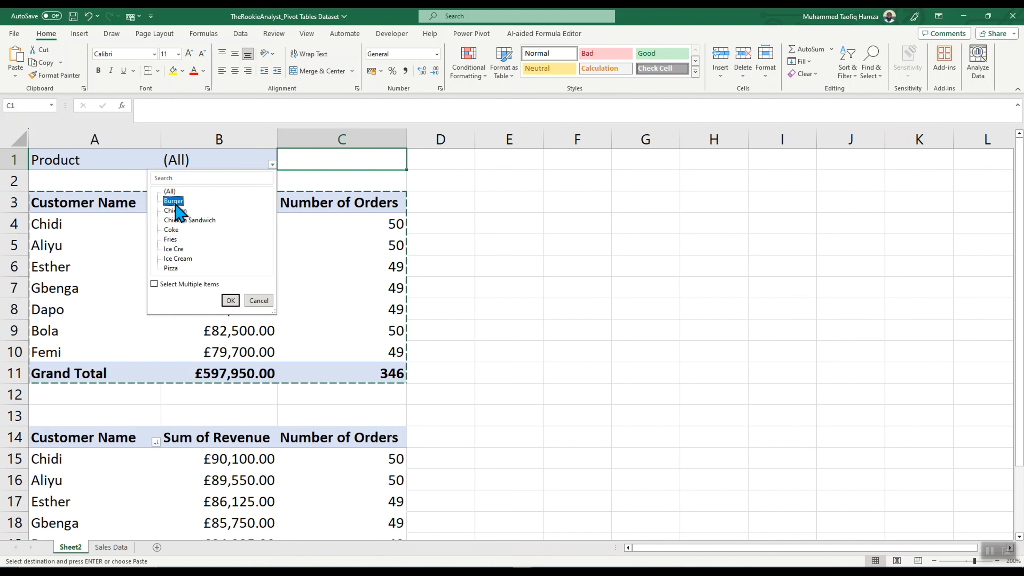
{"action": "left_click", "coordinate": [230, 301]}
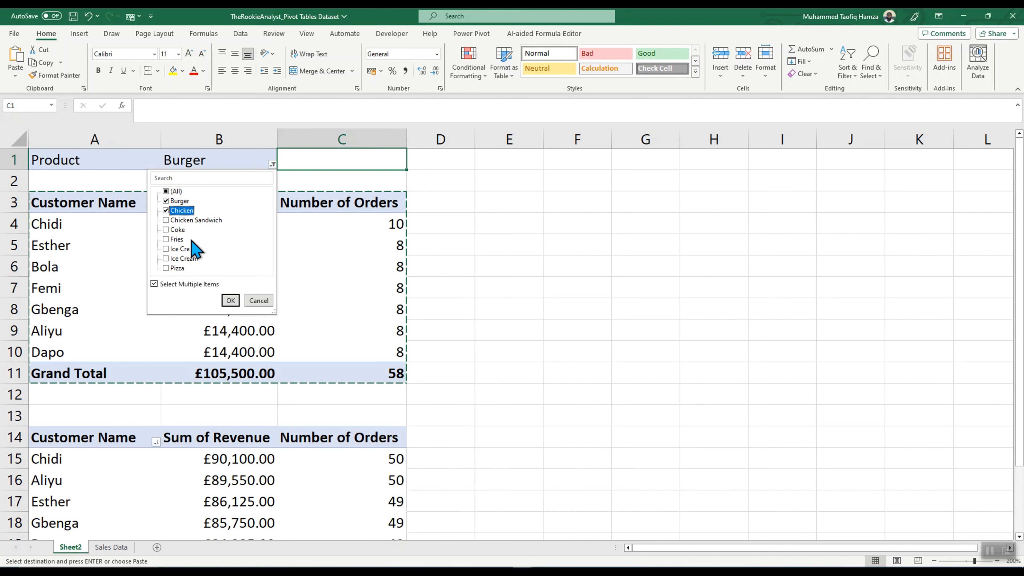
Apply a multiple-item Product filter that includes Burger and Chicken, and remove Product from the upper PivotTable's report filters.
{"action": "left_click", "coordinate": [230, 301]}
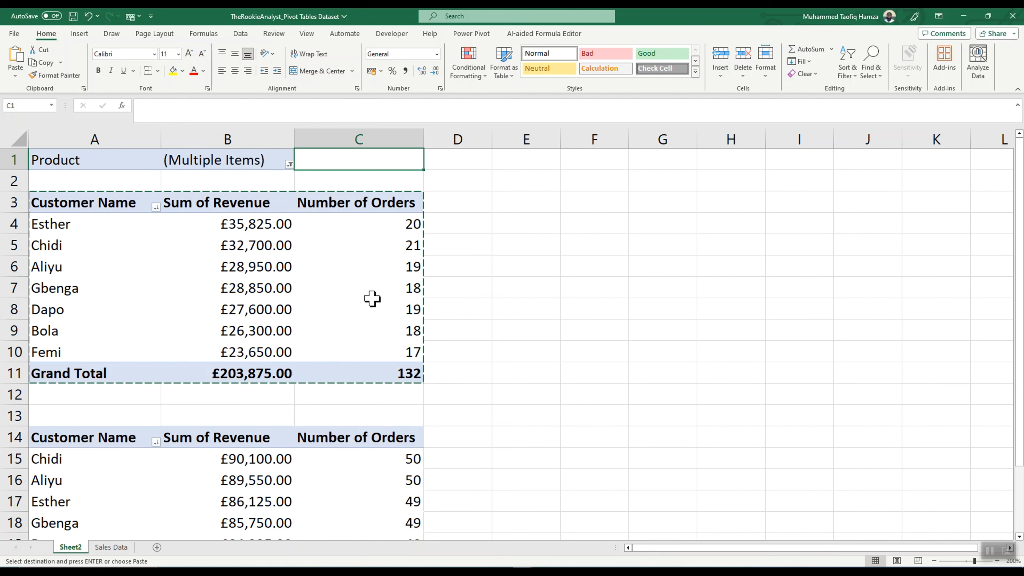
{"action": "scroll", "coordinate": [282, 515], "scroll_direction": "down", "scroll_amount": 1}
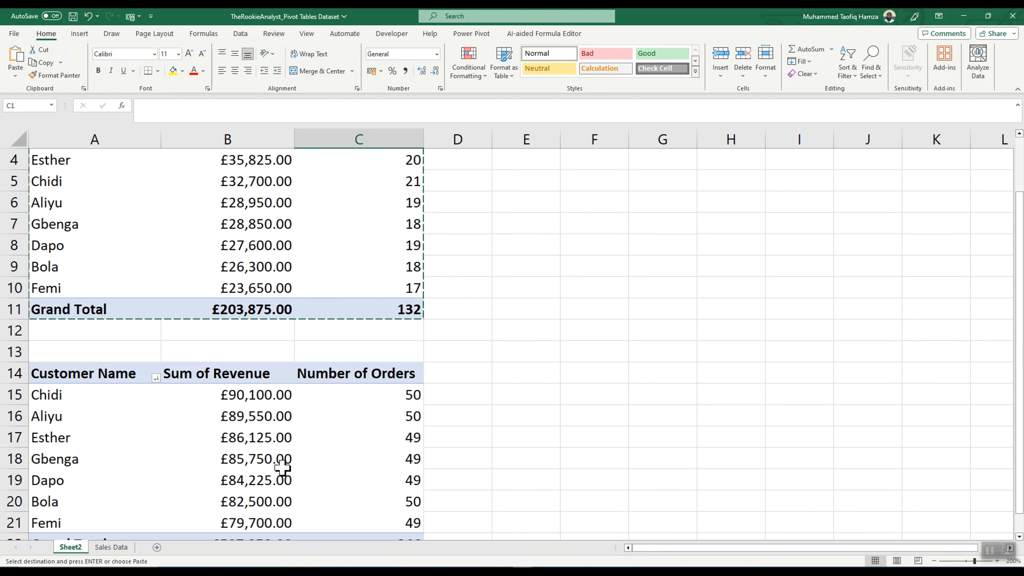
{"action": "scroll", "coordinate": [278, 478], "scroll_direction": "down", "scroll_amount": 1}
{"action": "scroll", "coordinate": [262, 436], "scroll_direction": "up", "scroll_amount": 2}
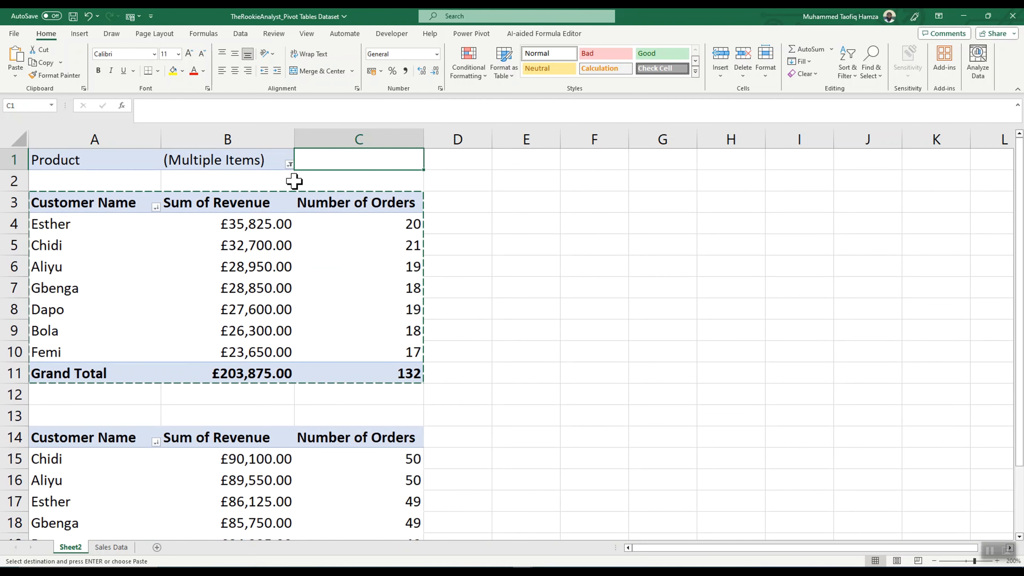
{"action": "left_click", "coordinate": [192, 207]}
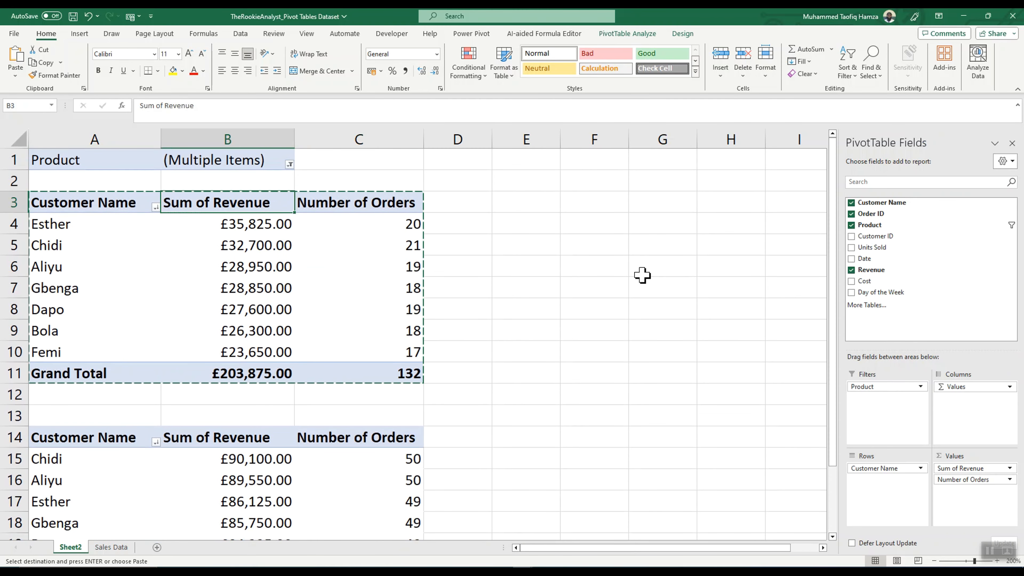
{"action": "left_click_drag", "start_coordinate": [869, 389], "coordinate": [862, 239]}
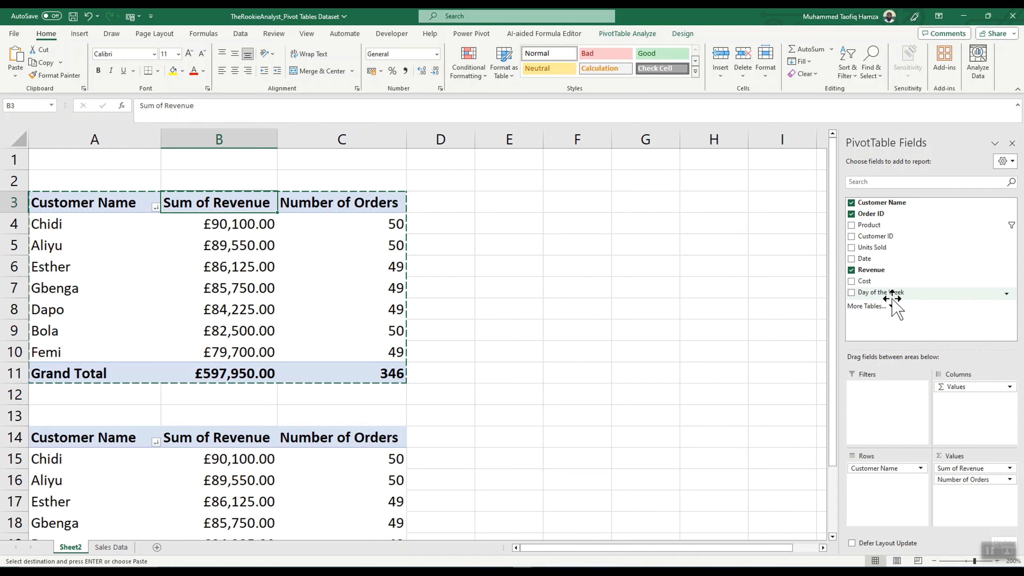
Add Revenue a second time to the upper PivotTable's values and show it as a percentage of the total.
{"action": "left_click_drag", "start_coordinate": [877, 270], "coordinate": [969, 514]}
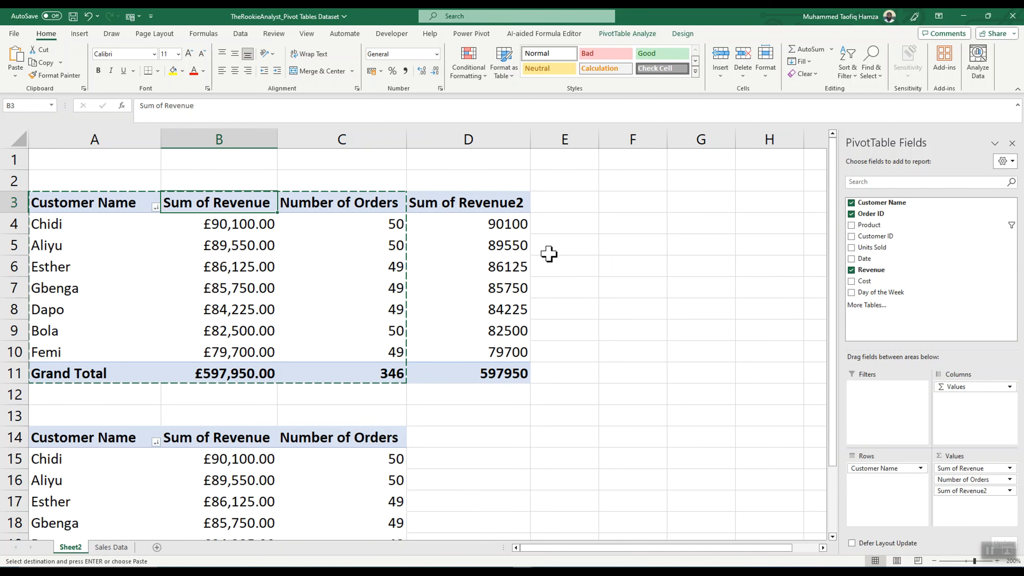
{"action": "left_click", "coordinate": [501, 224]}
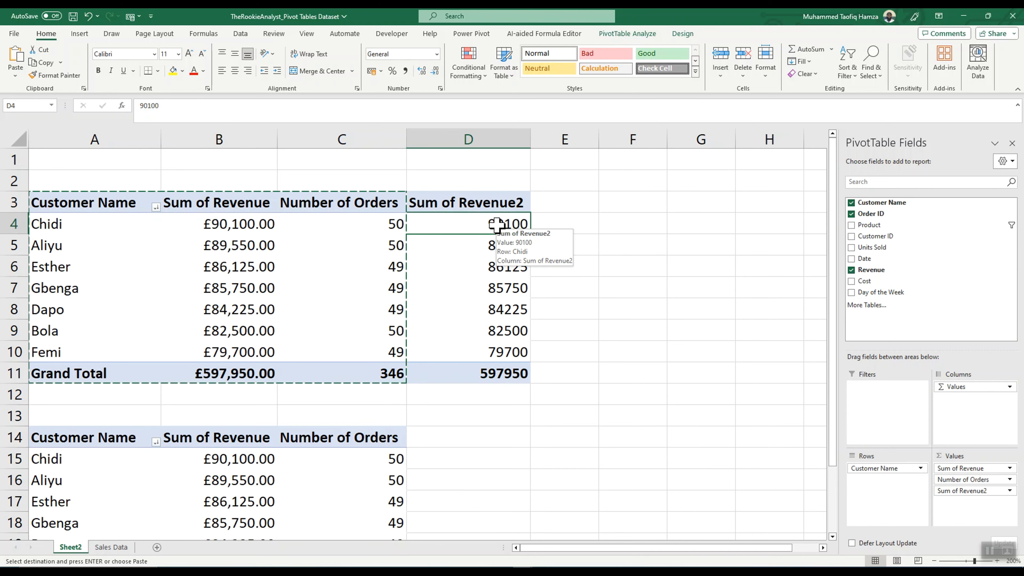
{"action": "right_click", "coordinate": [497, 226]}
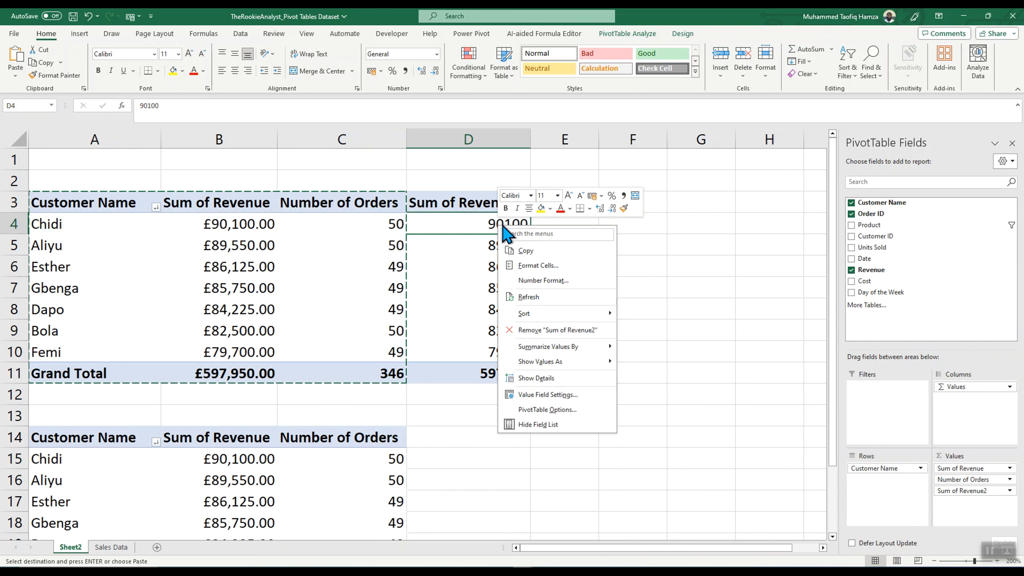
{"action": "mouse_move", "coordinate": [555, 363]}
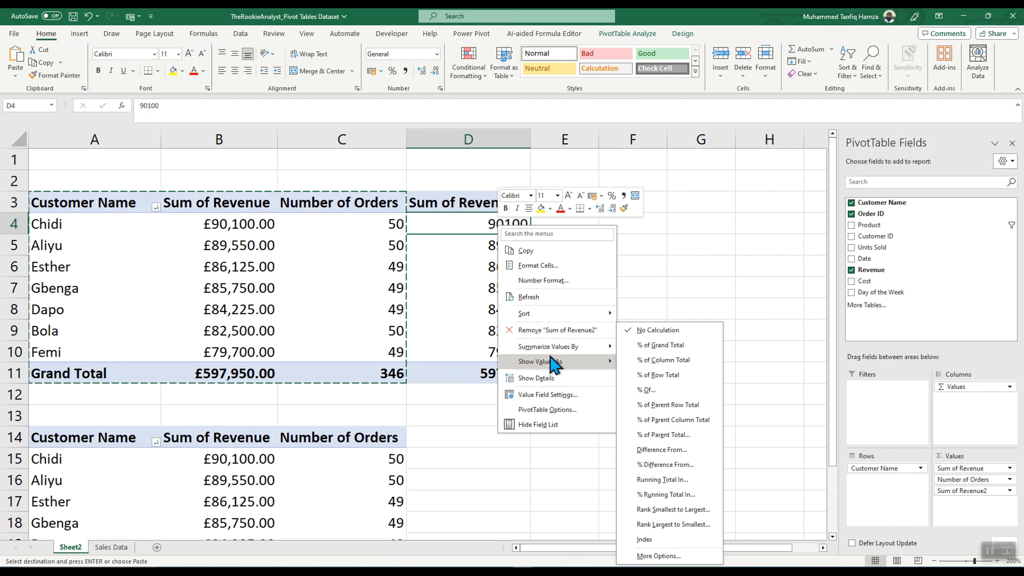
{"action": "left_click", "coordinate": [677, 370]}
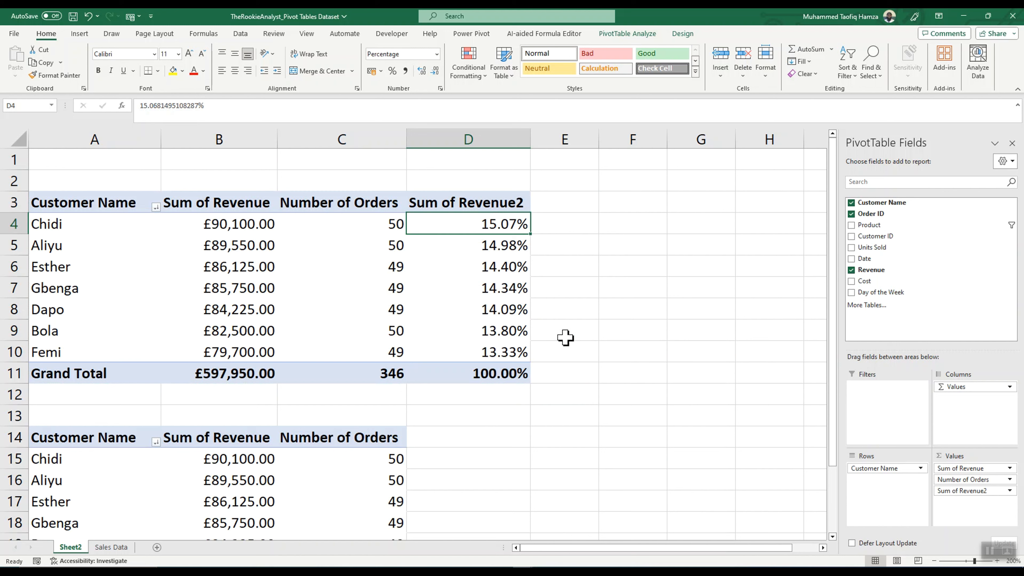
{"action": "mouse_move", "coordinate": [512, 227]}
{"action": "mouse_move", "coordinate": [501, 248]}
{"action": "left_click", "coordinate": [488, 205]}
{"action": "double_click", "coordinate": [486, 206]}
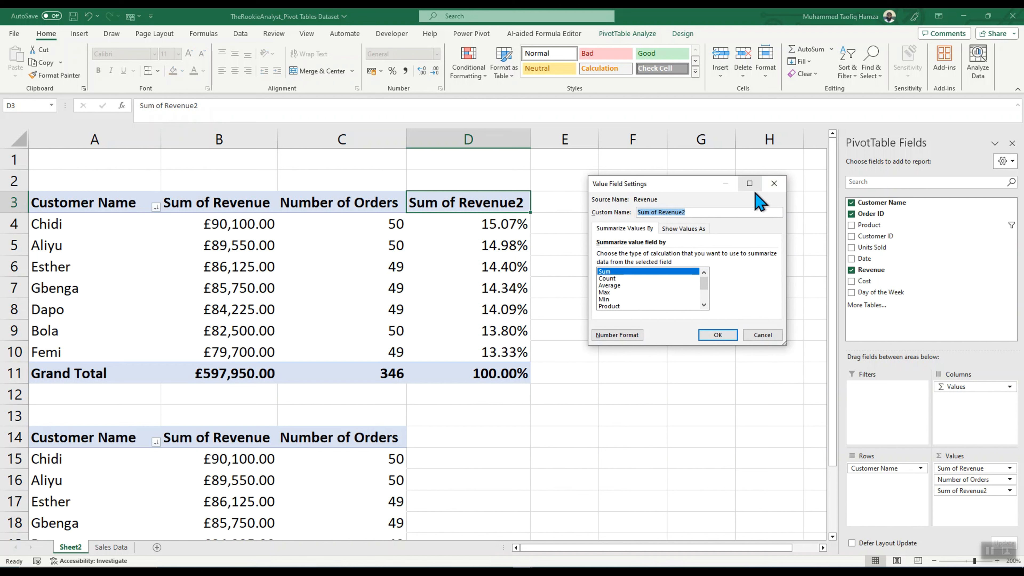
{"action": "left_click", "coordinate": [774, 184]}
{"action": "double_click", "coordinate": [471, 211]}
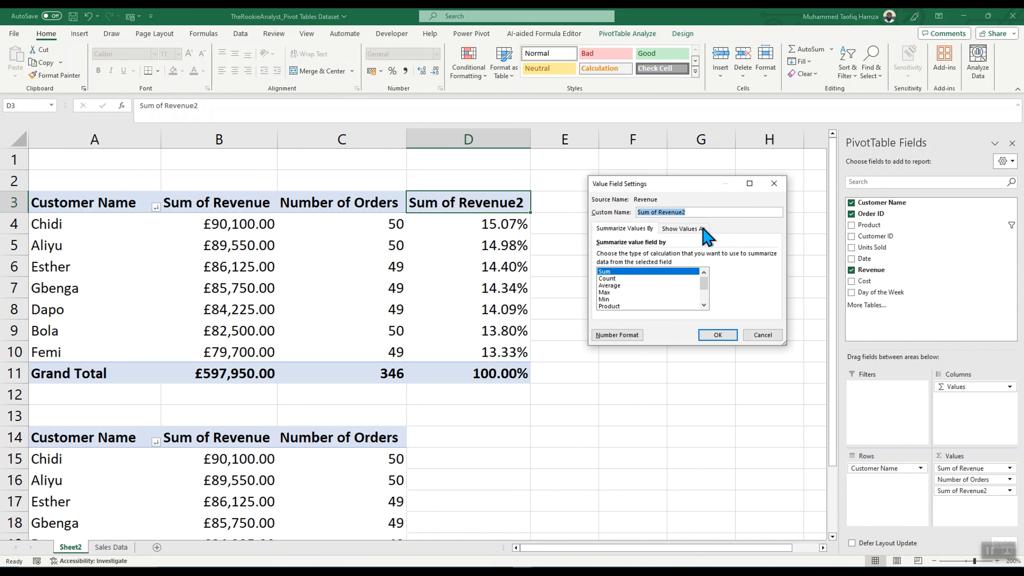
{"action": "key", "text": "BackSpace"}
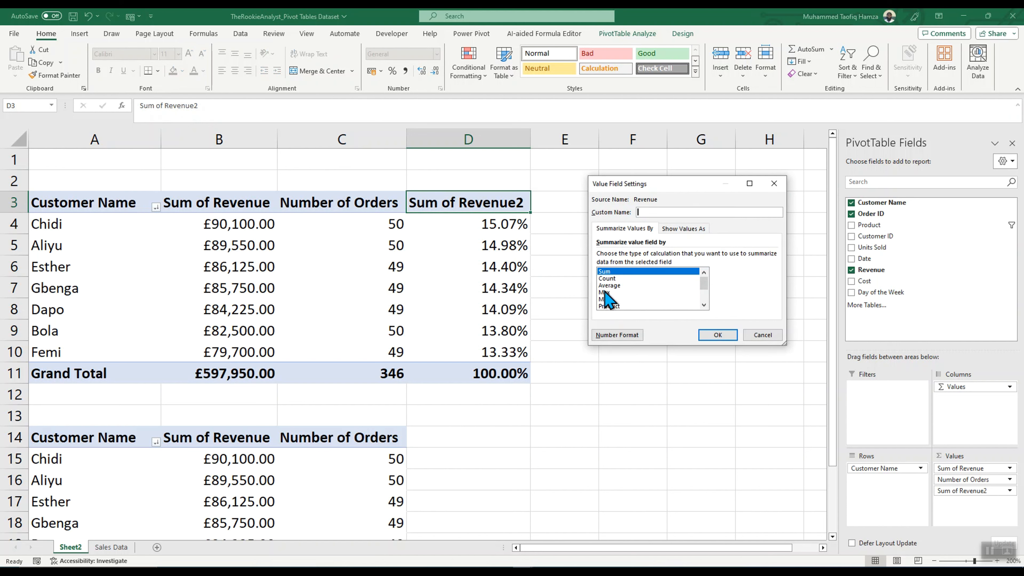
{"action": "left_click", "coordinate": [765, 336]}
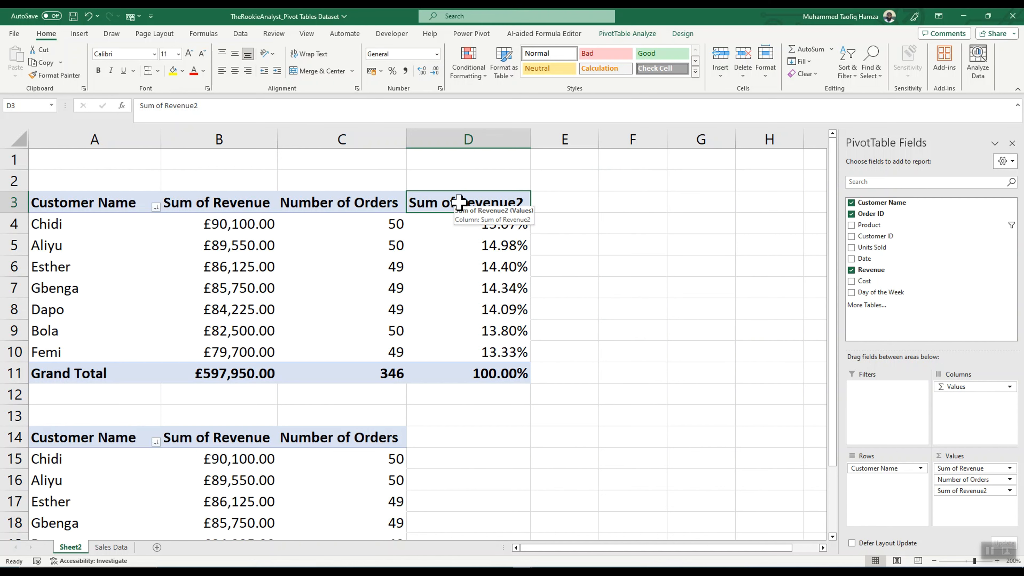
Rename the second revenue column's header in D3 to "% Revenue".
{"action": "type", "text": "T"}
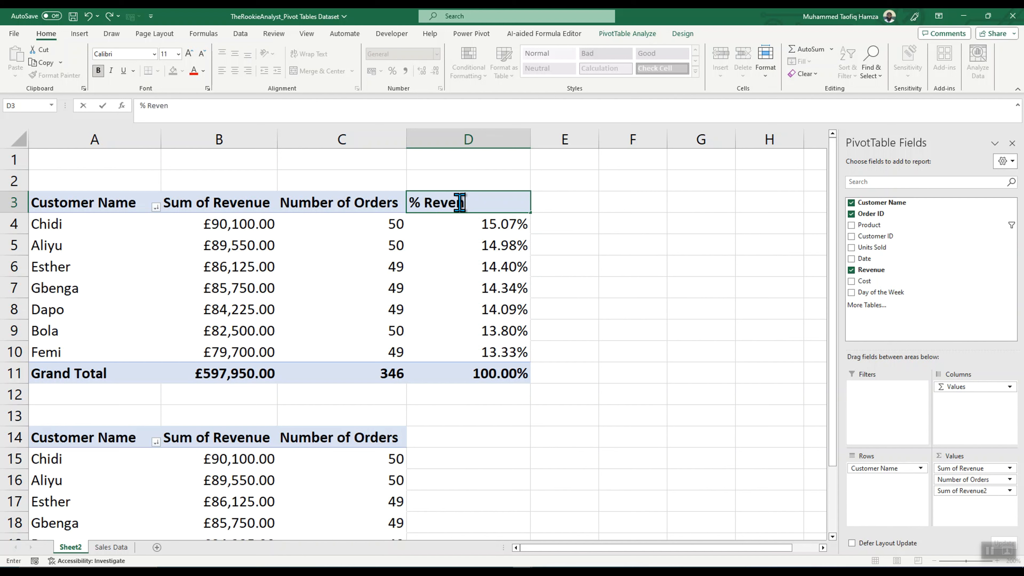
{"action": "left_click", "coordinate": [565, 354]}
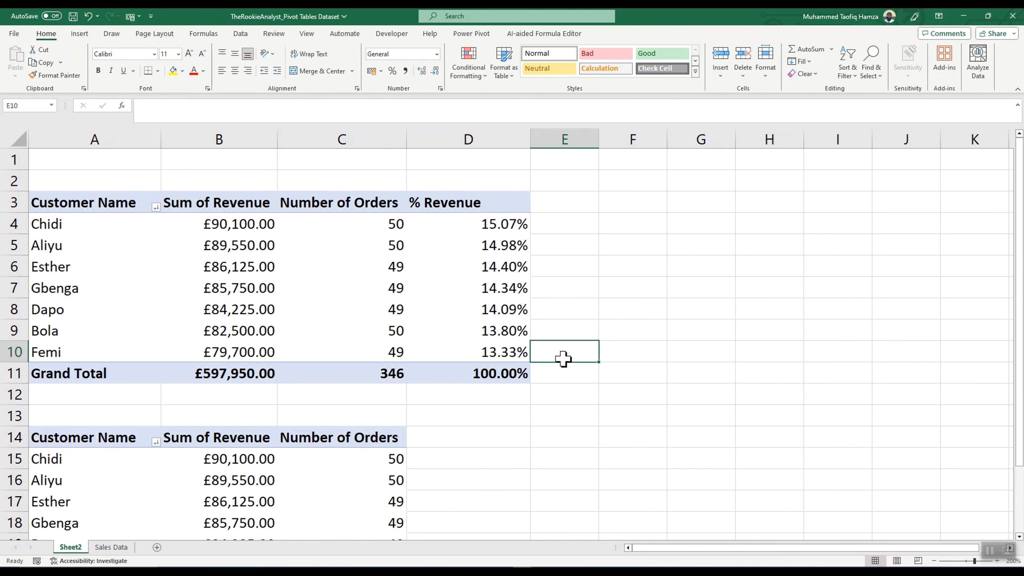
Try to add Product beneath Customer Name in the rows of the upper PivotTable.
{"action": "left_click", "coordinate": [125, 206]}
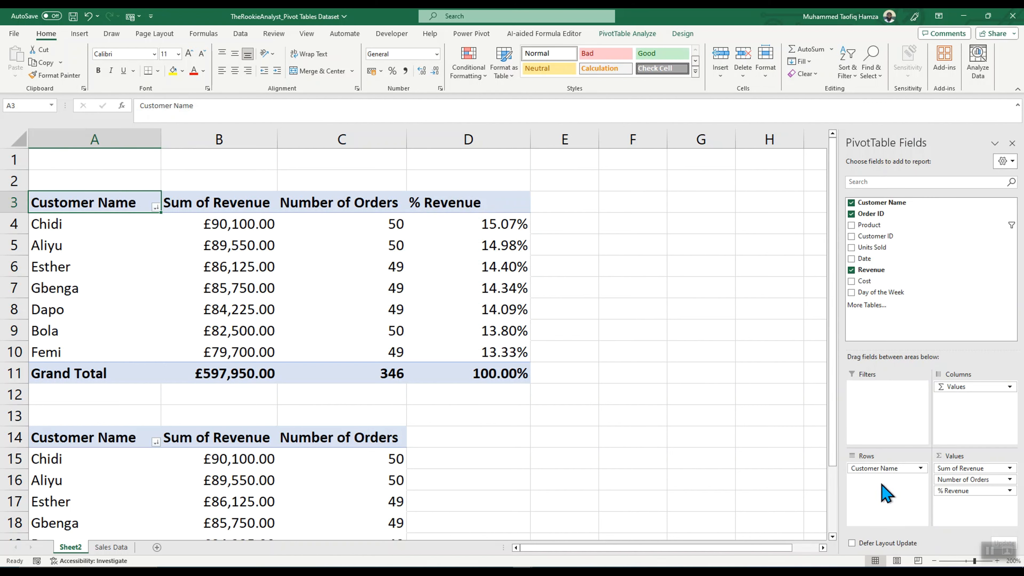
{"action": "mouse_move", "coordinate": [448, 377]}
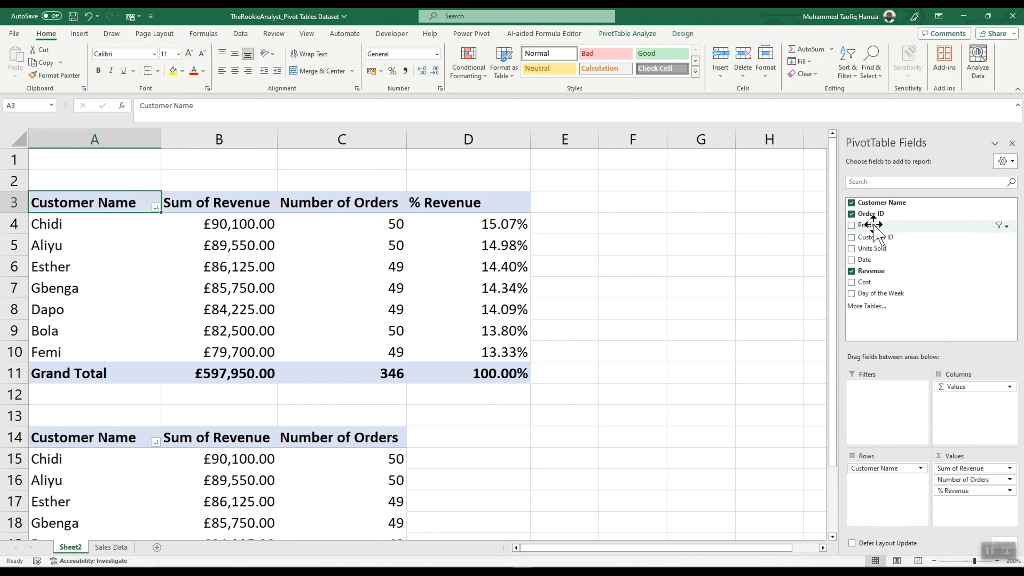
{"action": "left_click_drag", "start_coordinate": [872, 225], "coordinate": [878, 494]}
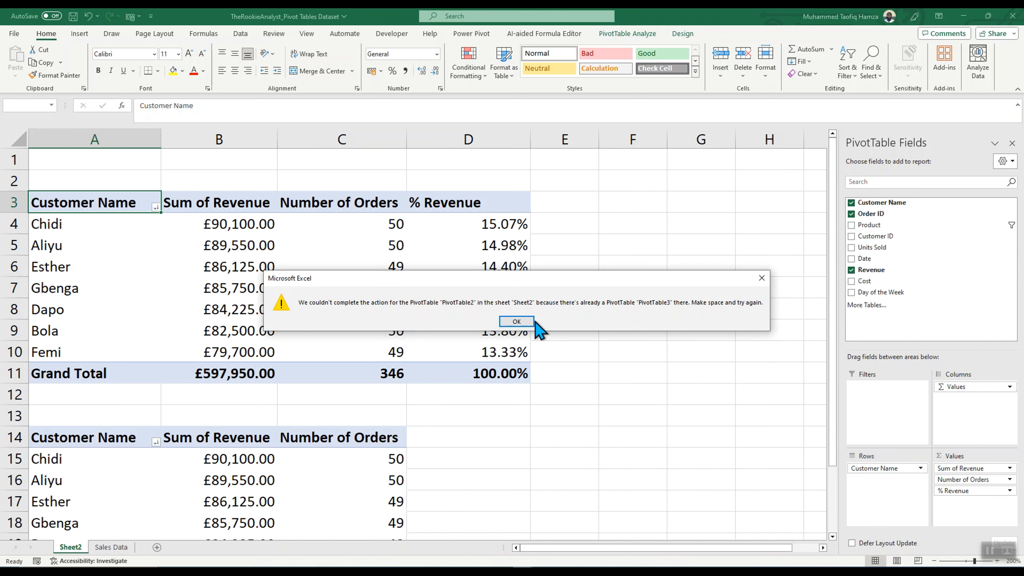
{"action": "left_click", "coordinate": [520, 322]}
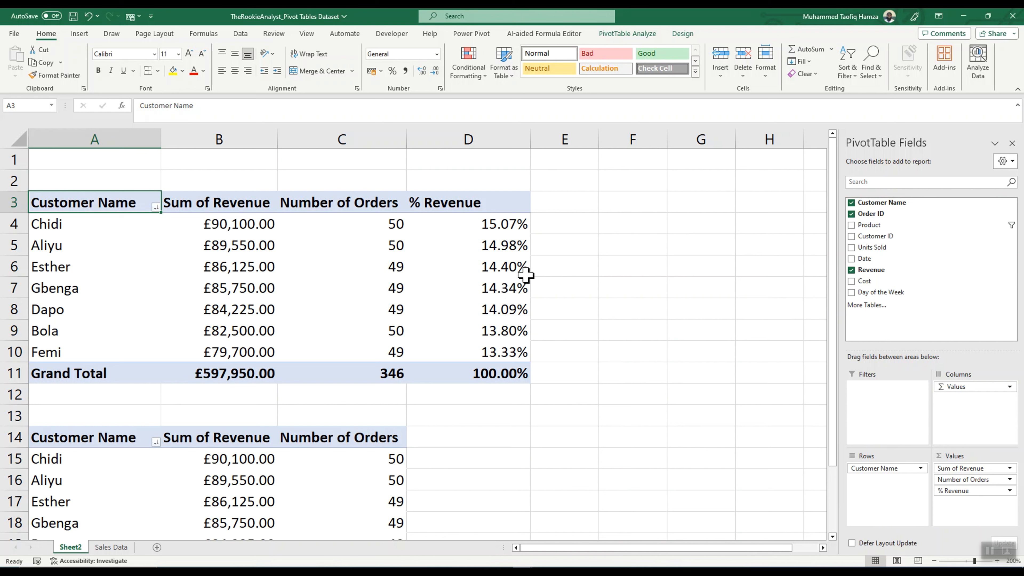
Remove % Revenue and all remaining value fields from the upper PivotTable, keeping only Customer Name in the rows.
{"action": "left_click_drag", "start_coordinate": [951, 491], "coordinate": [899, 310]}
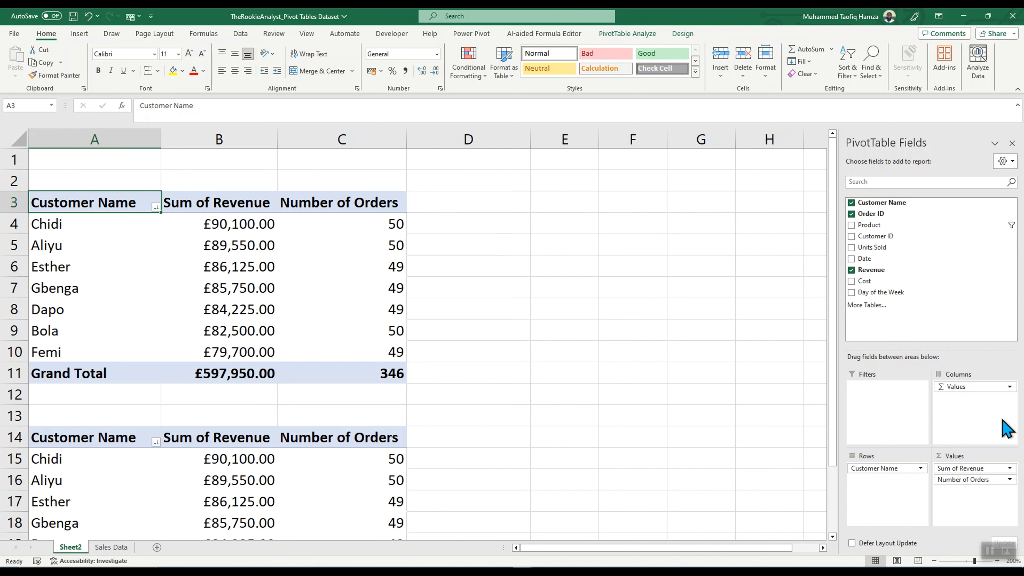
{"action": "left_click_drag", "start_coordinate": [977, 387], "coordinate": [933, 336]}
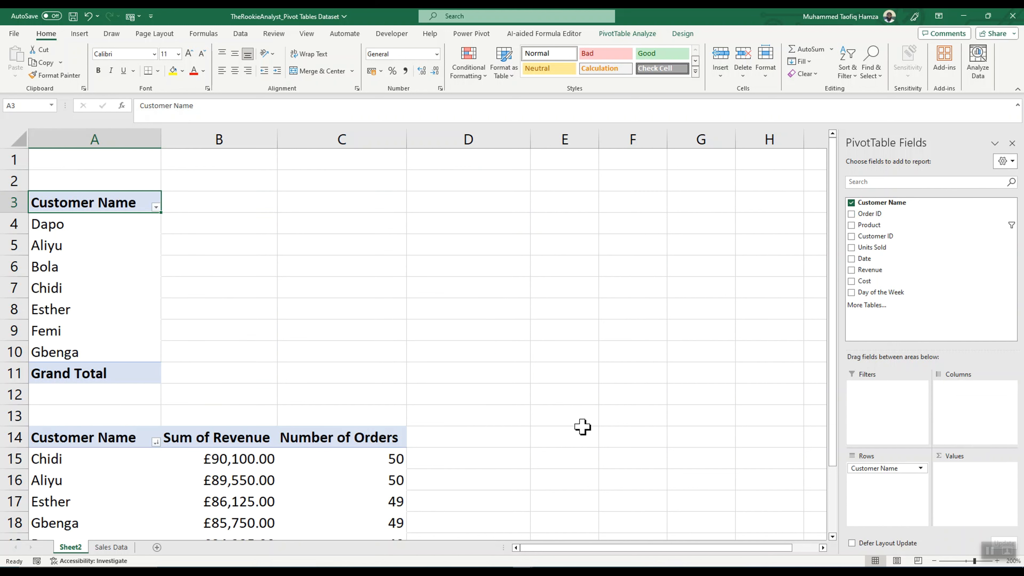
Undo the removal of the upper PivotTable's value fields and remove only % Revenue from its values.
{"action": "key", "text": "ctrl+z"}
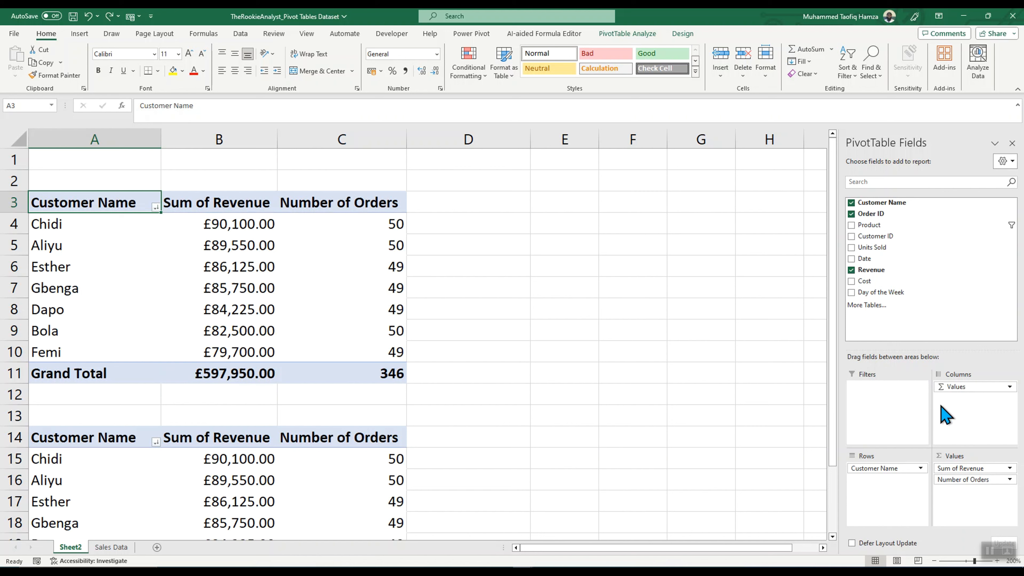
{"action": "key", "text": "ctrl+z"}
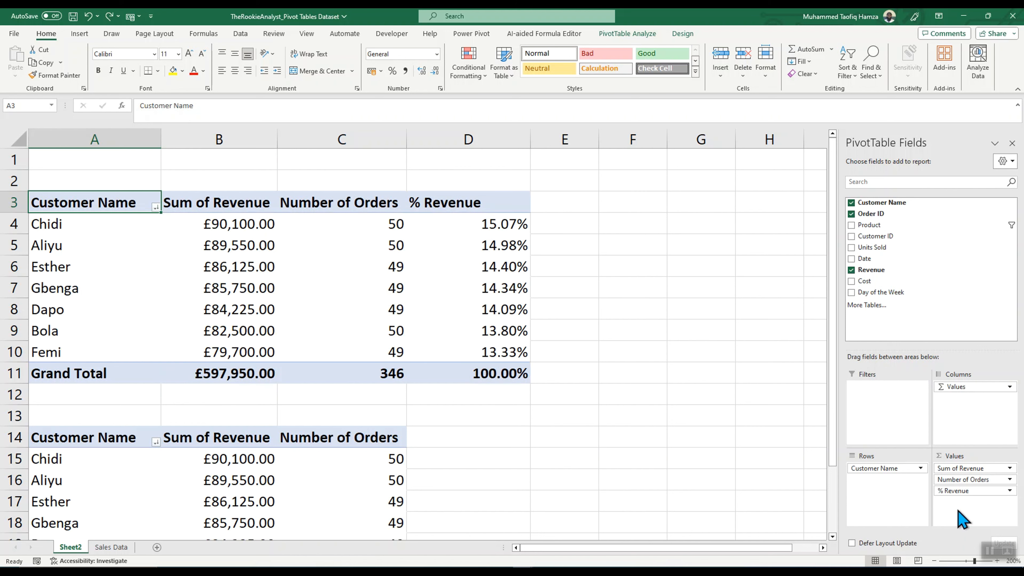
{"action": "left_click_drag", "start_coordinate": [971, 492], "coordinate": [918, 365]}
{"action": "left_click_drag", "start_coordinate": [973, 493], "coordinate": [875, 333]}
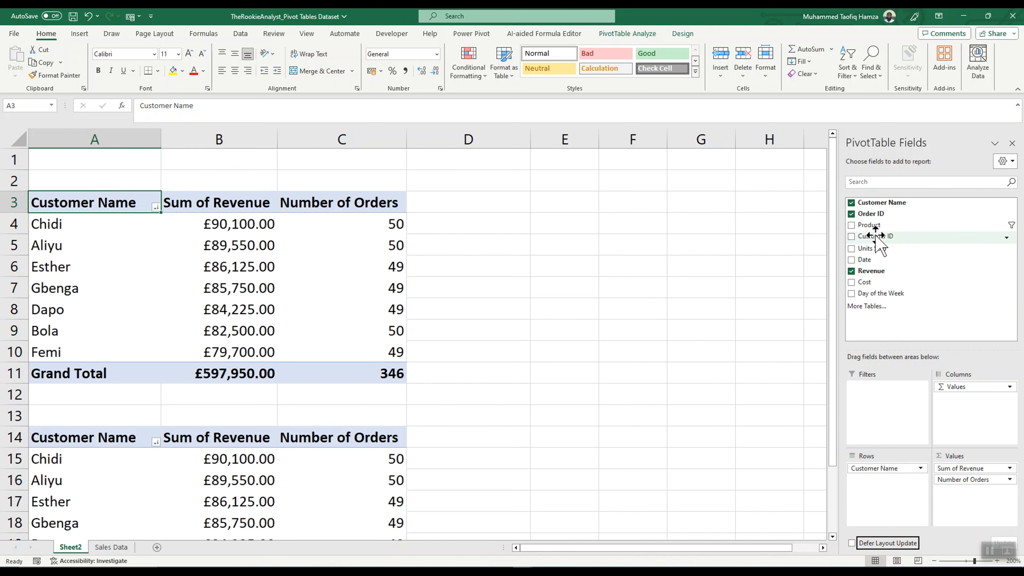
Try to add Product beneath Customer Name in the rows of the upper PivotTable.
{"action": "left_click_drag", "start_coordinate": [871, 227], "coordinate": [891, 492]}
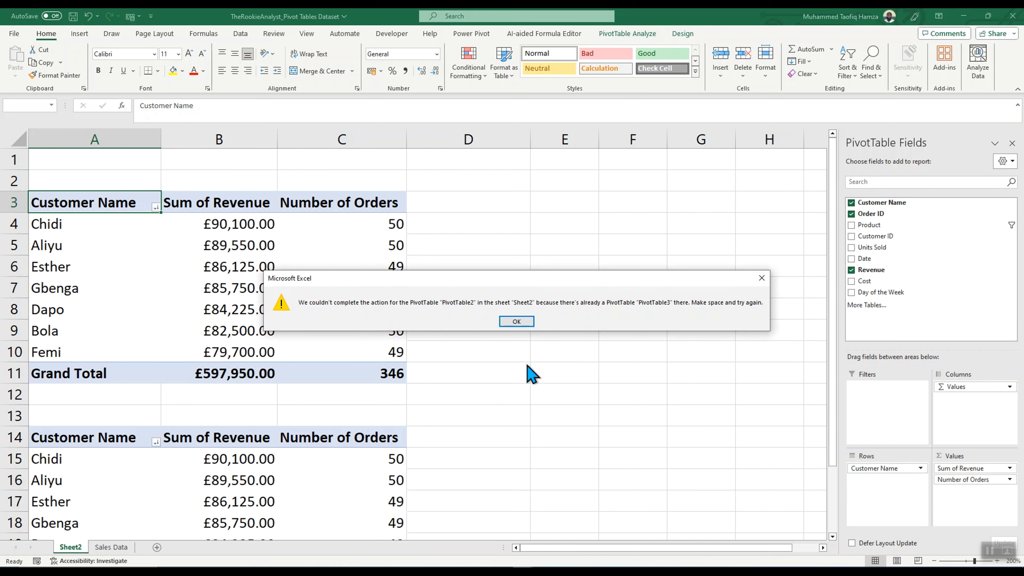
{"action": "left_click", "coordinate": [516, 322]}
Move the entire lower PivotTable starting at A14 to cell K3 on the same sheet.
{"action": "scroll", "coordinate": [354, 400], "scroll_direction": "down", "scroll_amount": 3}
{"action": "scroll", "coordinate": [487, 404], "scroll_direction": "up", "scroll_amount": 2}
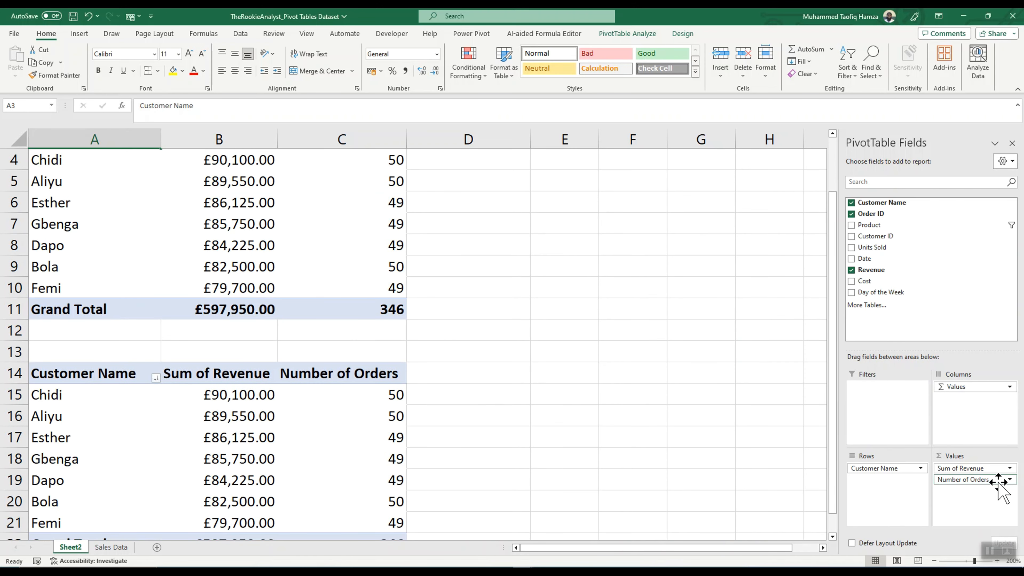
{"action": "left_click_drag", "start_coordinate": [60, 379], "coordinate": [351, 541]}
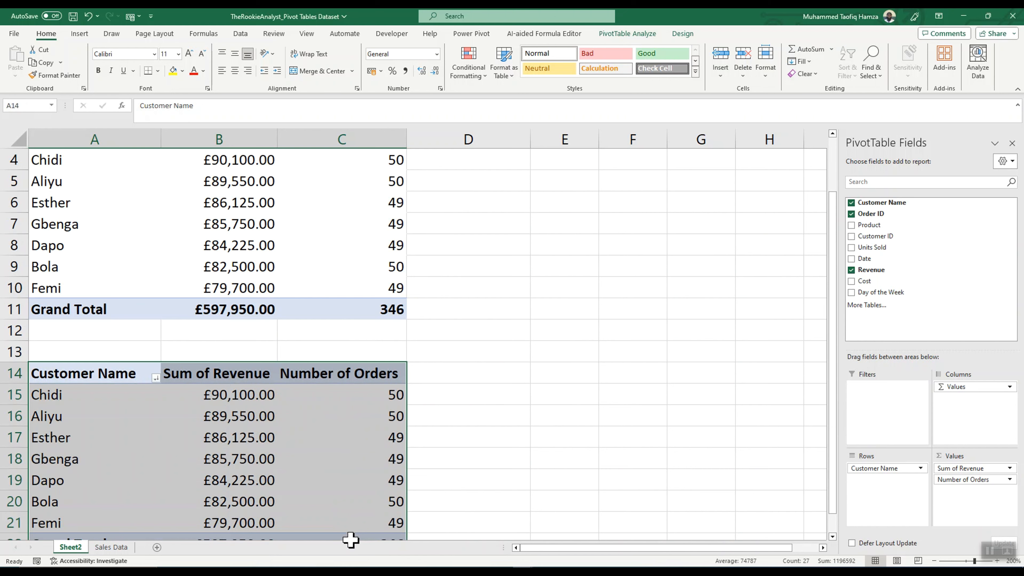
{"action": "key", "text": "ctrl+c"}
{"action": "left_click_drag", "start_coordinate": [622, 547], "coordinate": [686, 547]}
{"action": "scroll", "coordinate": [710, 223], "scroll_direction": "up", "scroll_amount": 1}
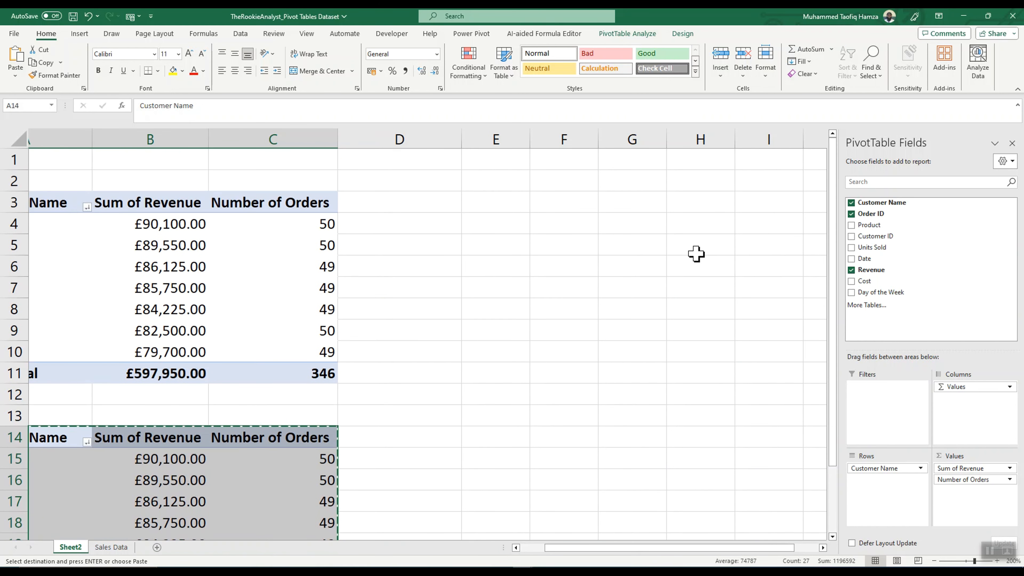
{"action": "left_click", "coordinate": [706, 202]}
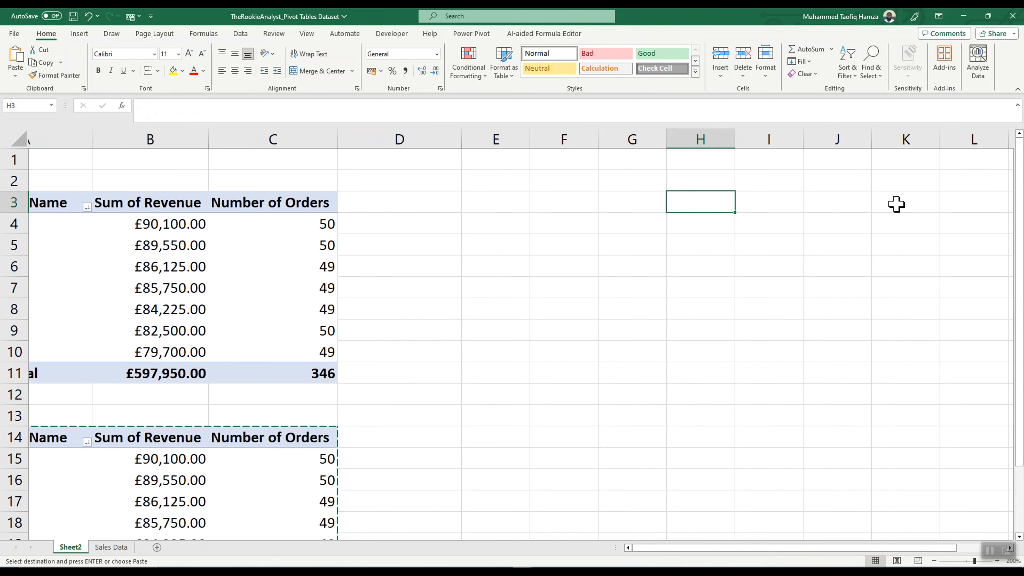
{"action": "left_click", "coordinate": [886, 203]}
{"action": "key", "text": "ctrl+v"}
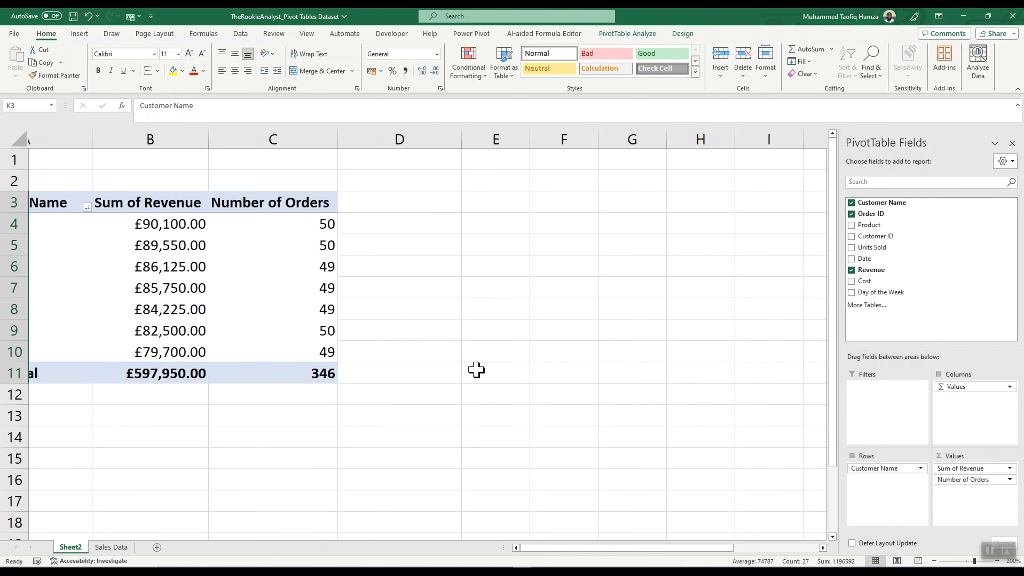
Add Product beneath Customer Name in the rows of the PivotTable at A3.
{"action": "left_click_drag", "start_coordinate": [556, 547], "coordinate": [507, 545]}
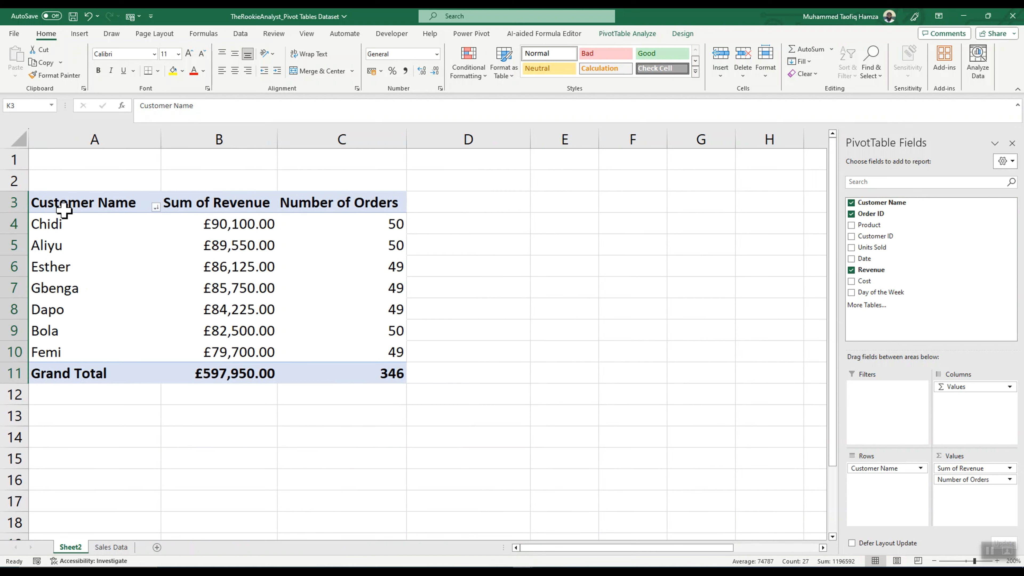
{"action": "left_click", "coordinate": [73, 209]}
{"action": "left_click_drag", "start_coordinate": [869, 225], "coordinate": [907, 502]}
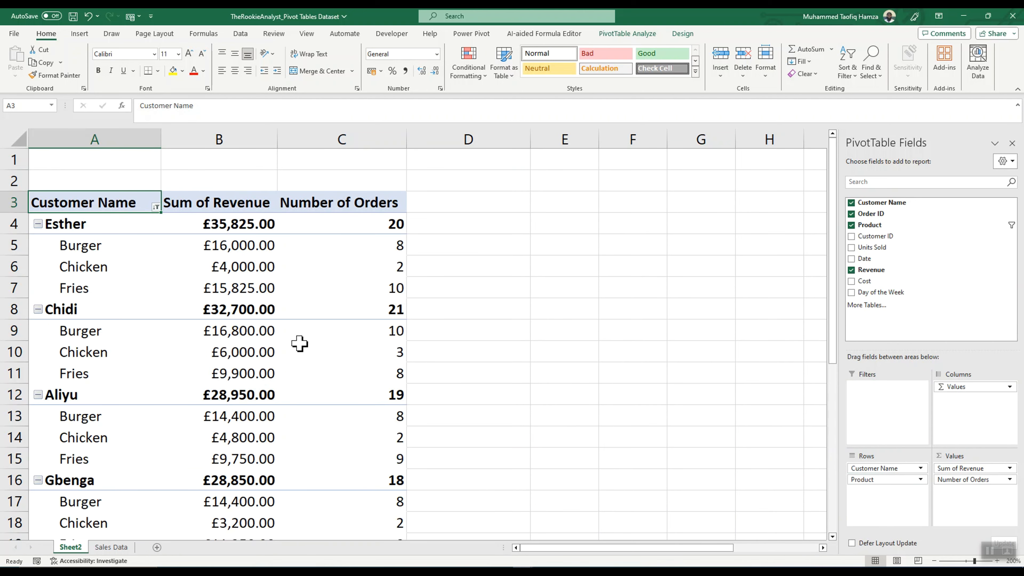
{"action": "scroll", "coordinate": [299, 346], "scroll_direction": "down", "scroll_amount": 1}
{"action": "scroll", "coordinate": [299, 349], "scroll_direction": "up", "scroll_amount": 1}
Move the PivotTable at K3 to cell F3 and autofit column G to its contents.
{"action": "left_click_drag", "start_coordinate": [634, 550], "coordinate": [759, 486]}
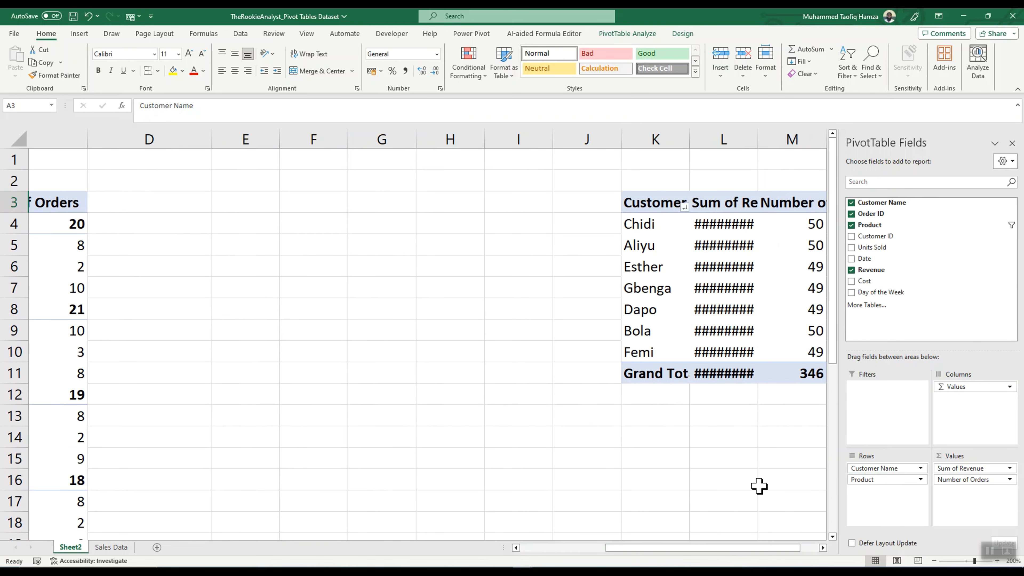
{"action": "left_click_drag", "start_coordinate": [646, 201], "coordinate": [564, 373]}
{"action": "key", "text": "ctrl+c"}
{"action": "left_click_drag", "start_coordinate": [676, 548], "coordinate": [559, 526]}
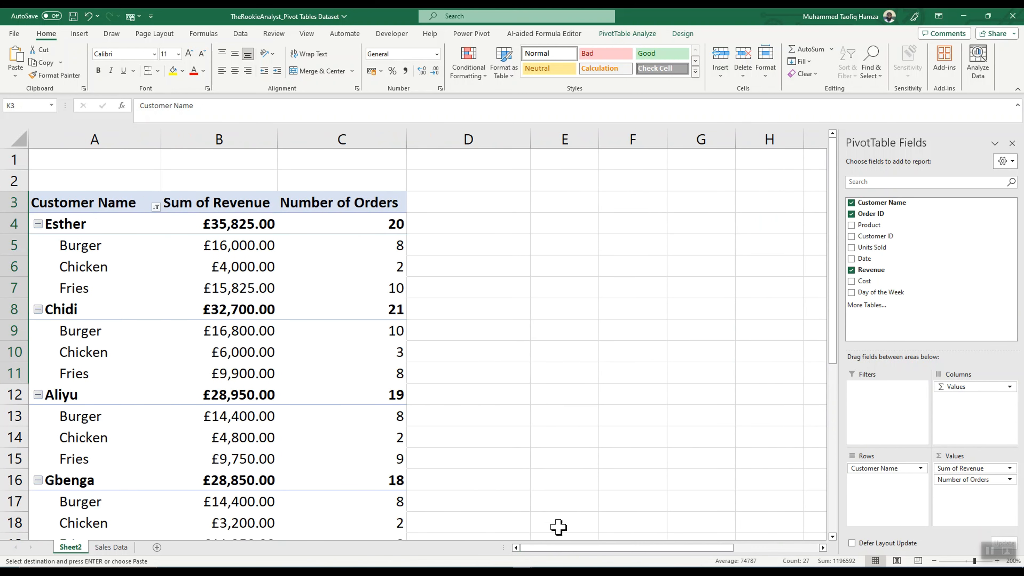
{"action": "left_click", "coordinate": [619, 208]}
{"action": "key", "text": "ctrl+v"}
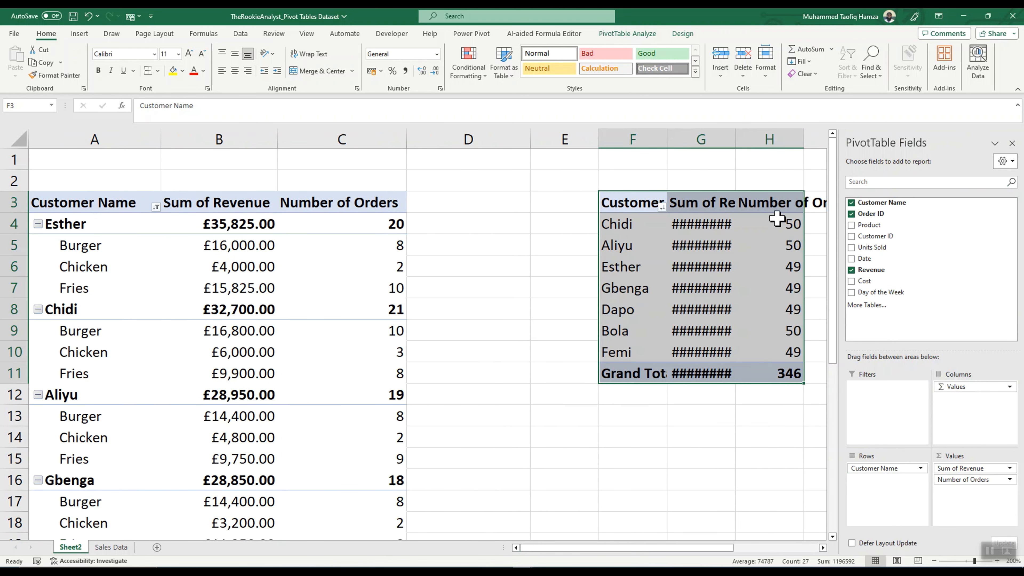
{"action": "double_click", "coordinate": [736, 139]}
{"action": "left_click", "coordinate": [713, 432]}
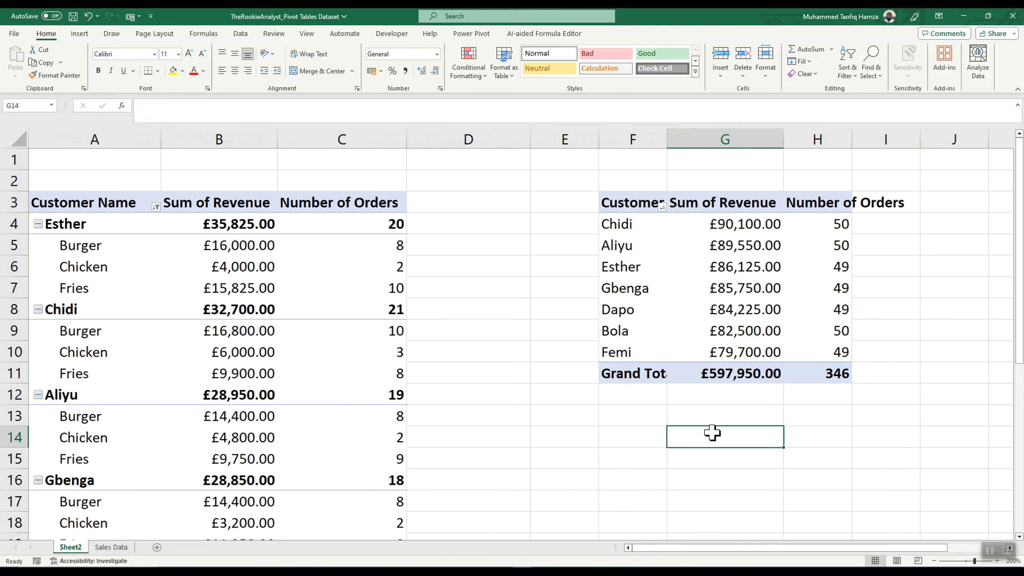
Insert a Clustered Column PivotChart from the PivotTable at A3 and place it beside the table, starting near column D.
{"action": "scroll", "coordinate": [234, 359], "scroll_direction": "down", "scroll_amount": 4}
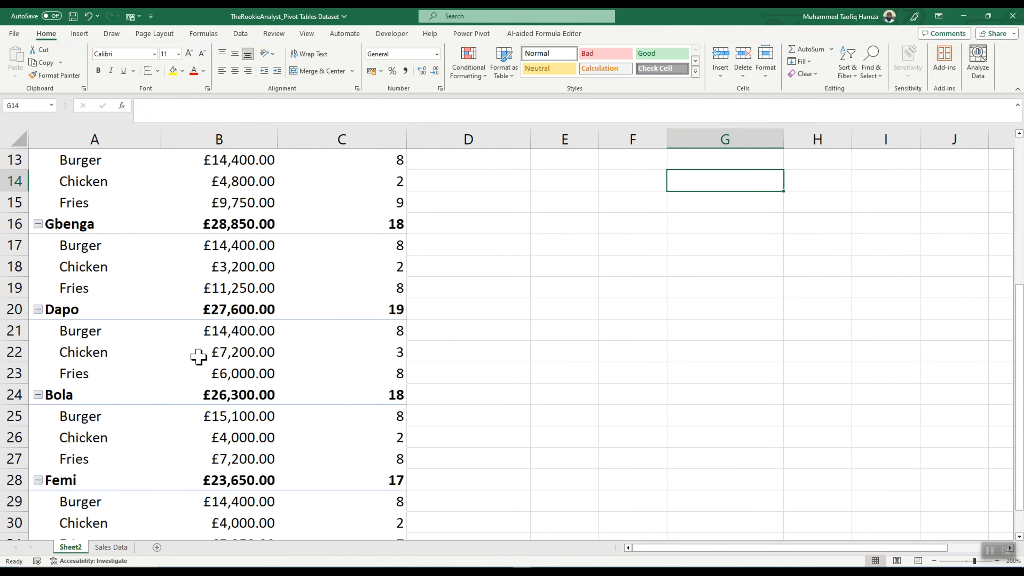
{"action": "scroll", "coordinate": [189, 367], "scroll_direction": "up", "scroll_amount": 4}
{"action": "left_click", "coordinate": [96, 205]}
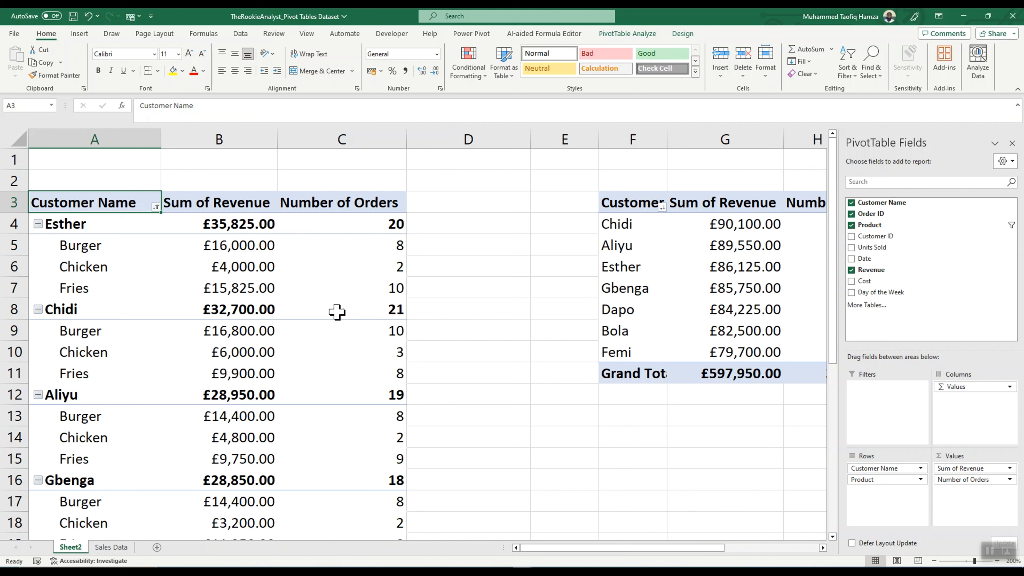
{"action": "scroll", "coordinate": [97, 335], "scroll_direction": "down", "scroll_amount": 2}
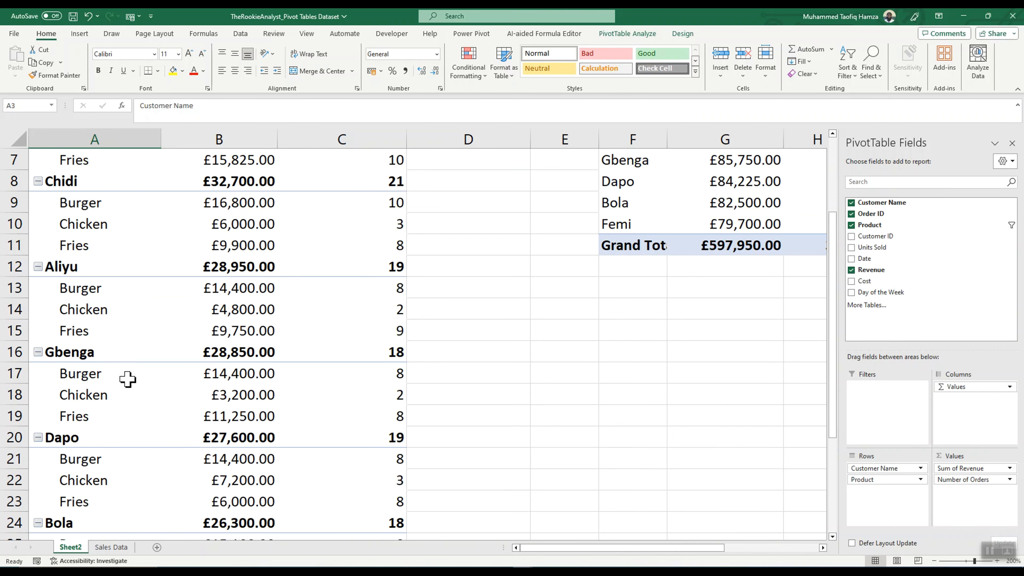
{"action": "scroll", "coordinate": [127, 379], "scroll_direction": "down", "scroll_amount": 4}
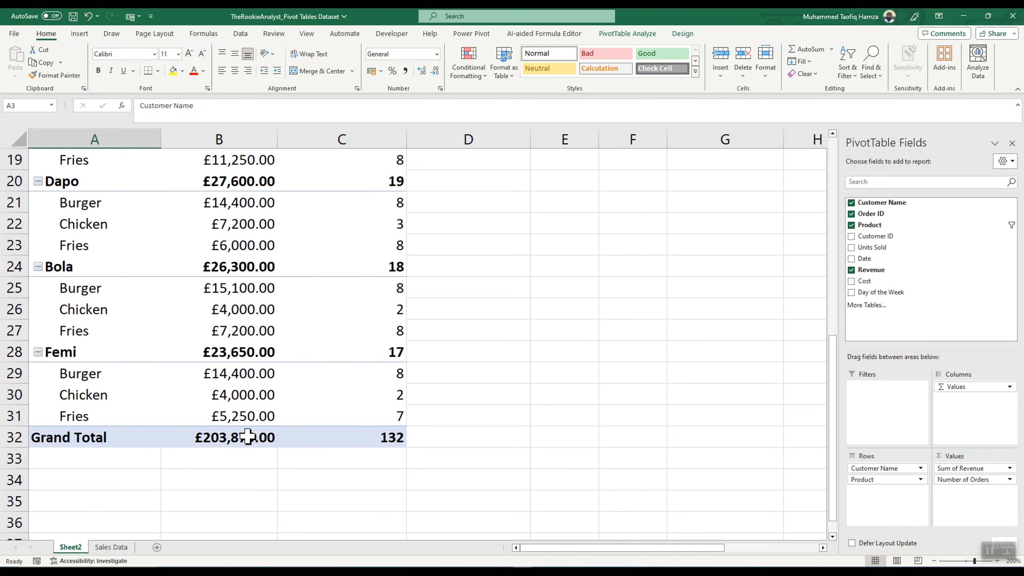
{"action": "scroll", "coordinate": [214, 397], "scroll_direction": "up", "scroll_amount": 6}
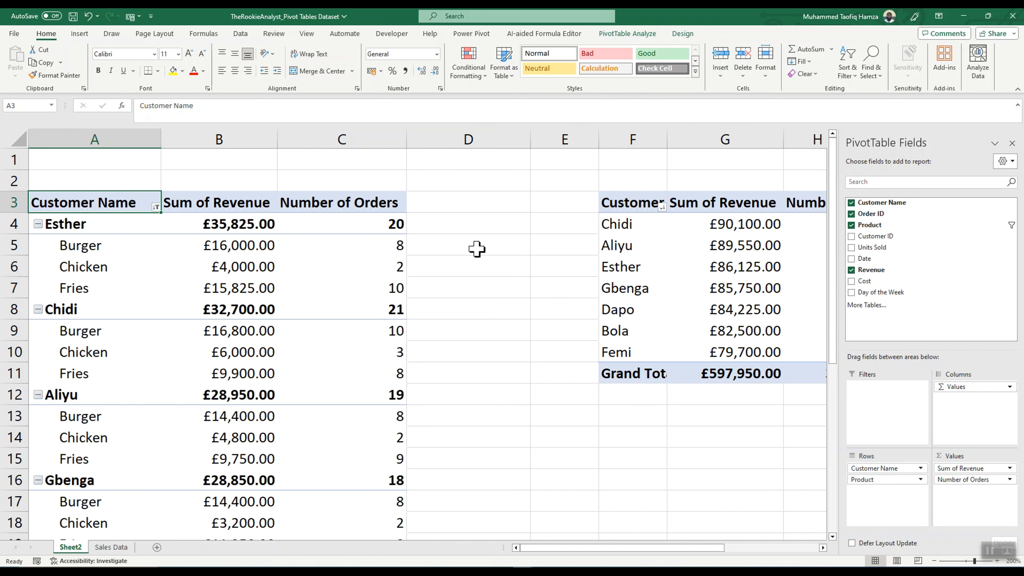
{"action": "left_click", "coordinate": [629, 36]}
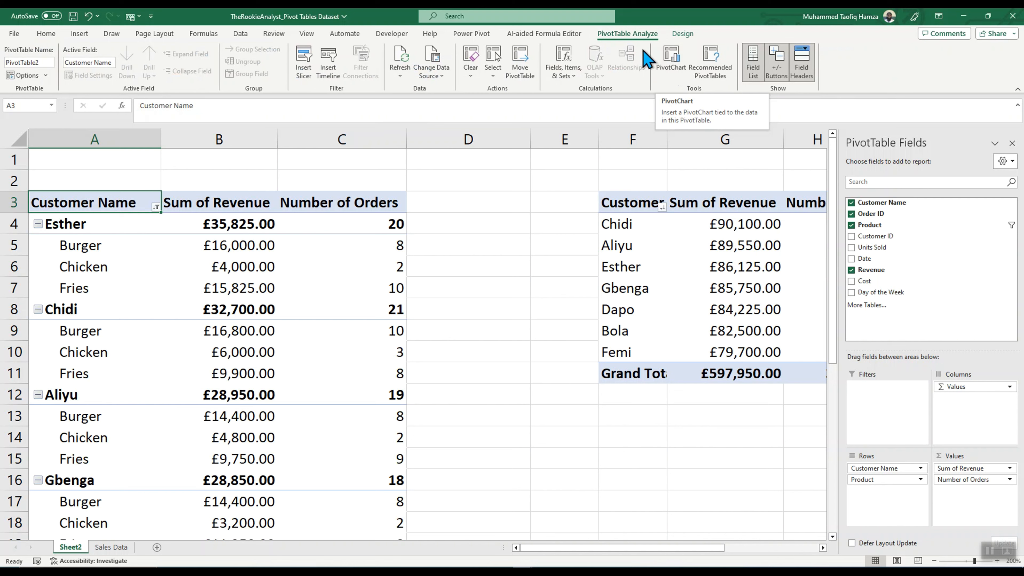
{"action": "left_click", "coordinate": [671, 68]}
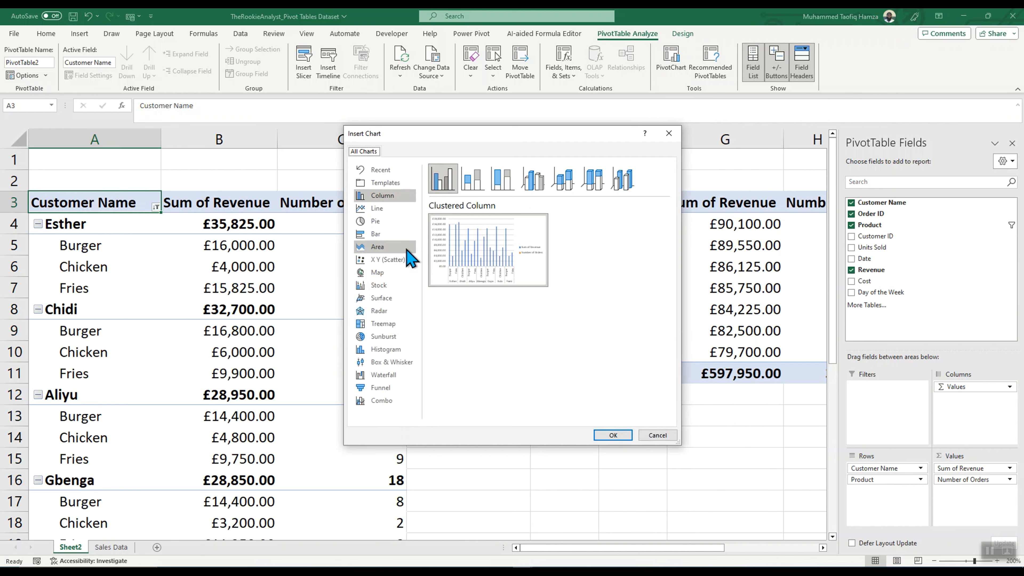
{"action": "left_click", "coordinate": [602, 435]}
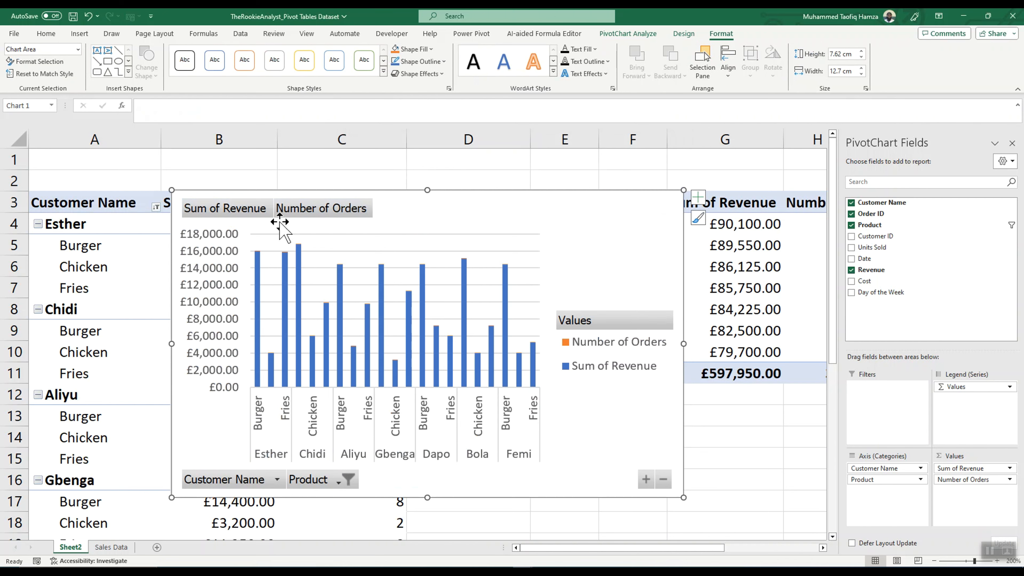
{"action": "left_click_drag", "start_coordinate": [430, 207], "coordinate": [638, 188]}
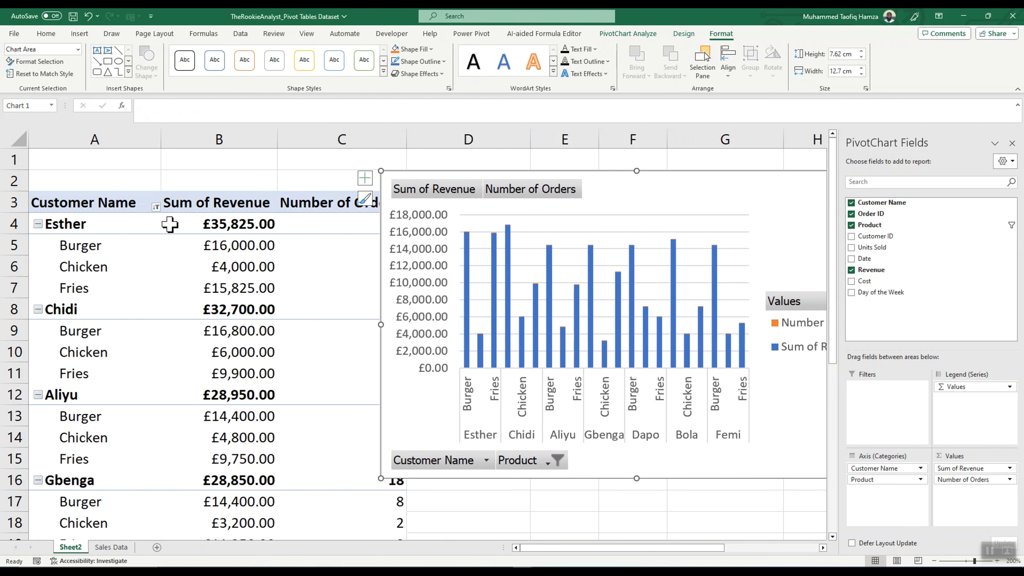
Remove Product from the rows of the PivotTable at A3, leaving Customer Name as the only row field.
{"action": "left_click", "coordinate": [123, 205]}
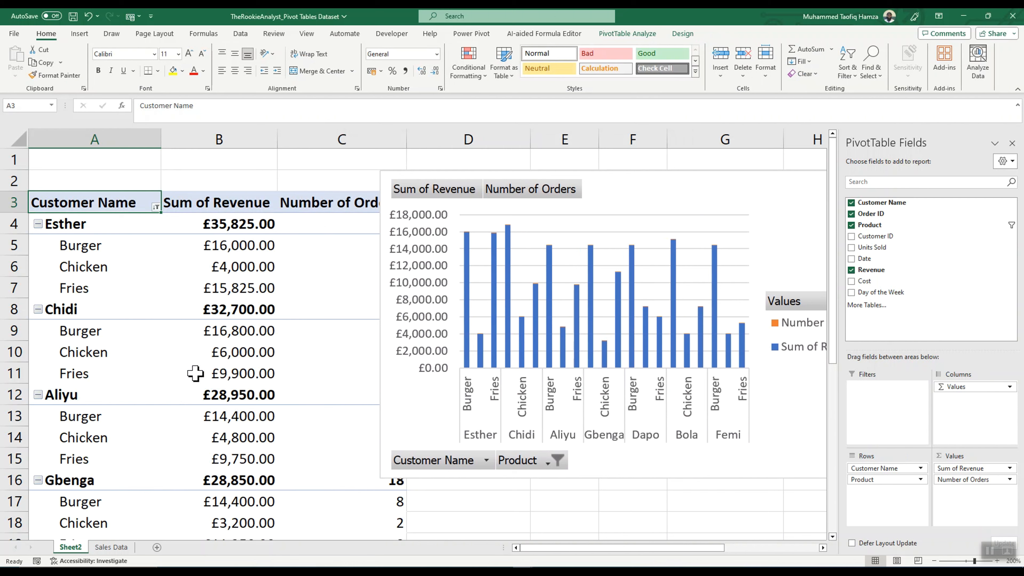
{"action": "left_click", "coordinate": [166, 352]}
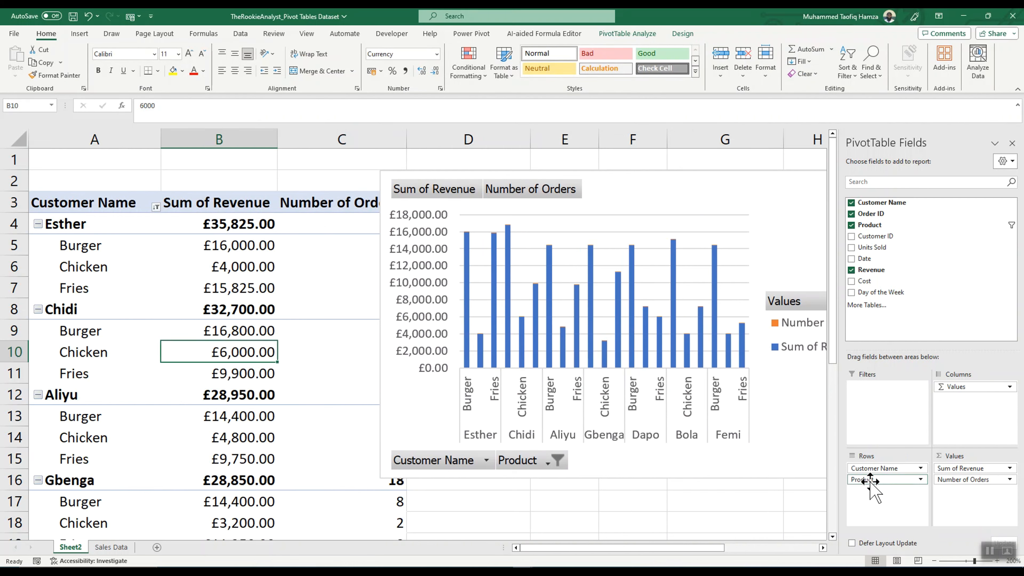
{"action": "left_click_drag", "start_coordinate": [871, 480], "coordinate": [875, 294]}
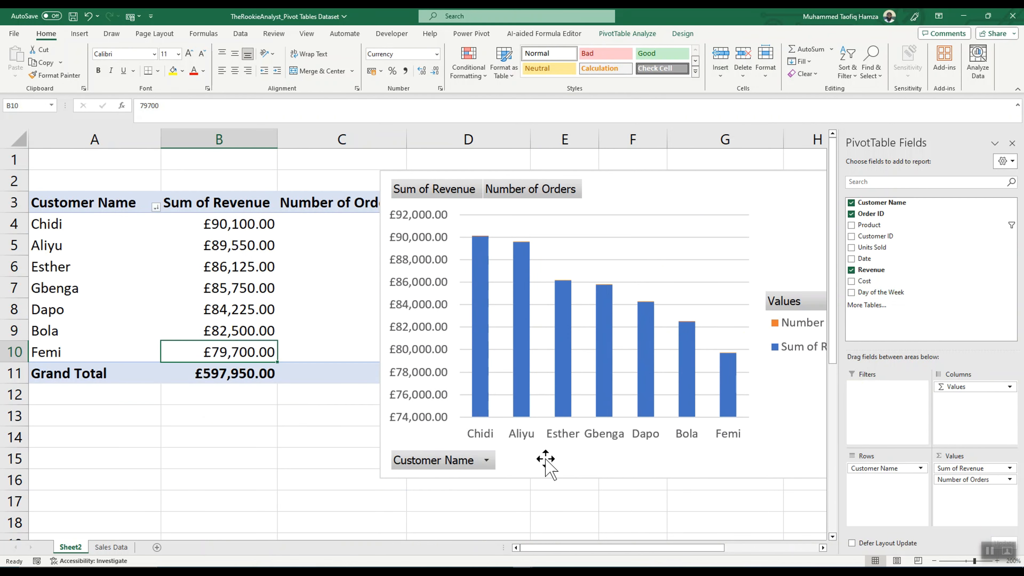
Shift the clustered column PivotChart over column C and delete it from the sheet.
{"action": "left_click", "coordinate": [704, 193]}
{"action": "left_click_drag", "start_coordinate": [703, 193], "coordinate": [647, 192]}
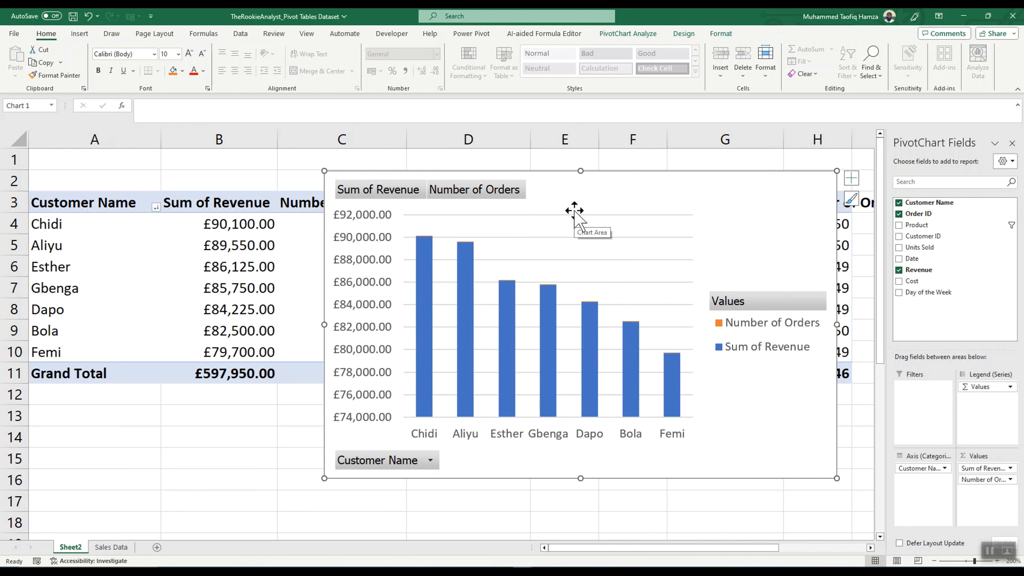
{"action": "key", "text": "Delete"}
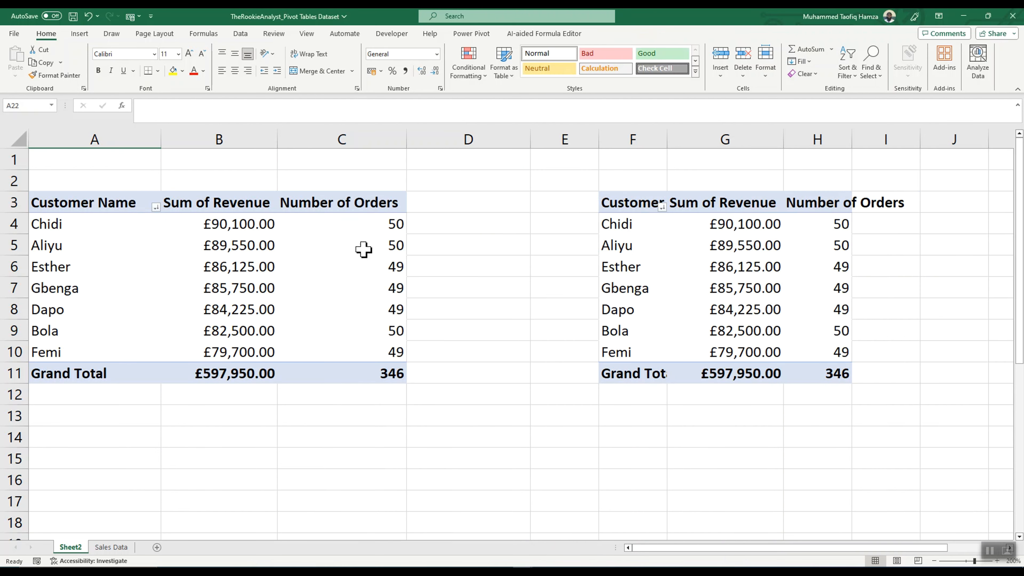
{"action": "left_click", "coordinate": [83, 37]}
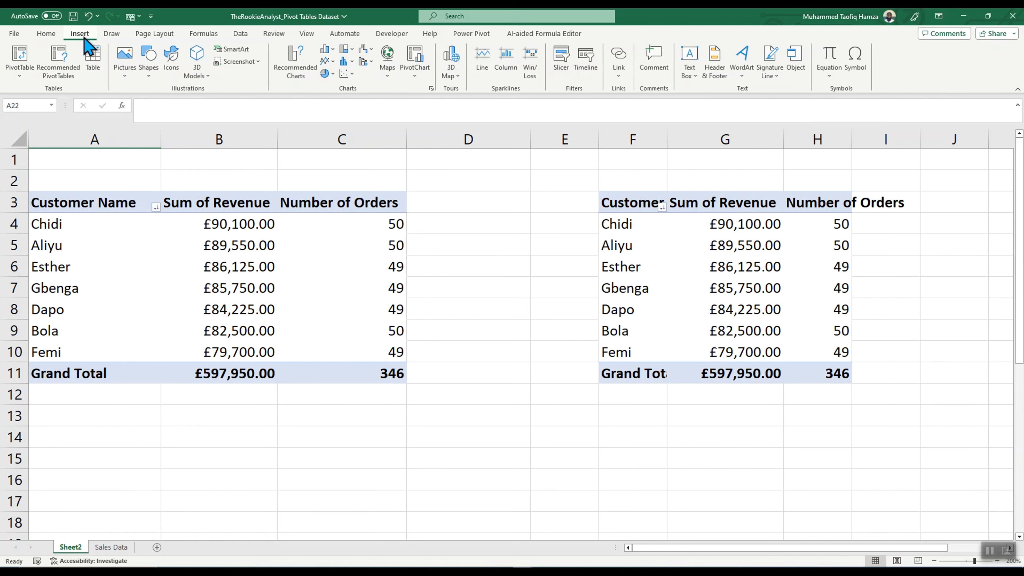
{"action": "left_click", "coordinate": [415, 57]}
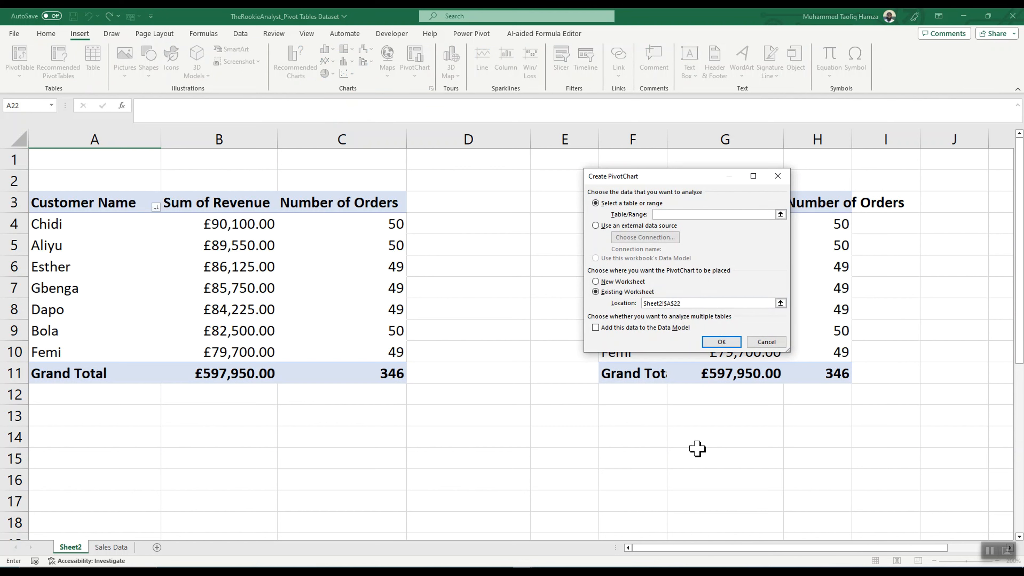
{"action": "left_click", "coordinate": [770, 342]}
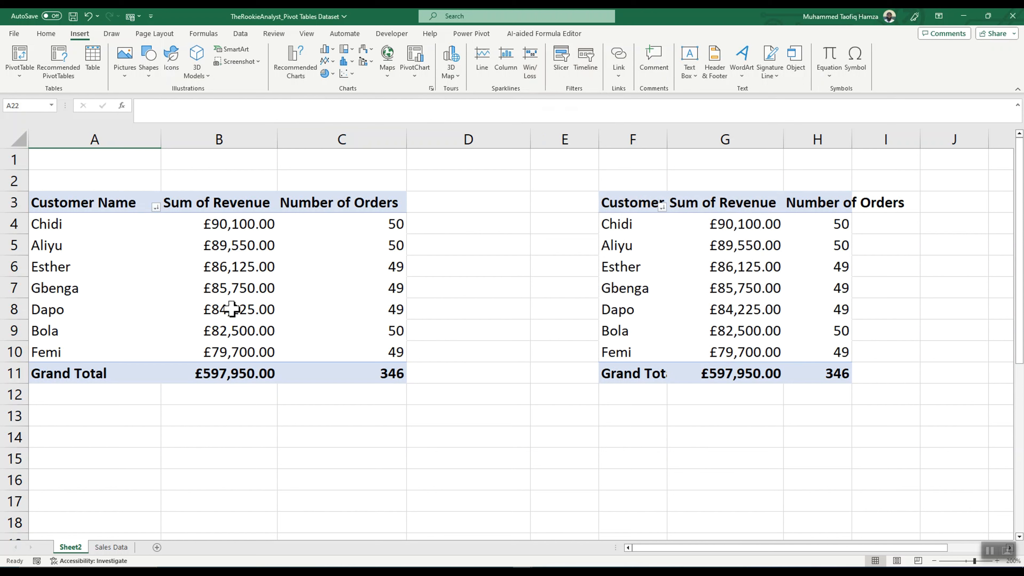
Create a default PivotChart from the PivotTable at A3 and delete it.
{"action": "left_click", "coordinate": [165, 244]}
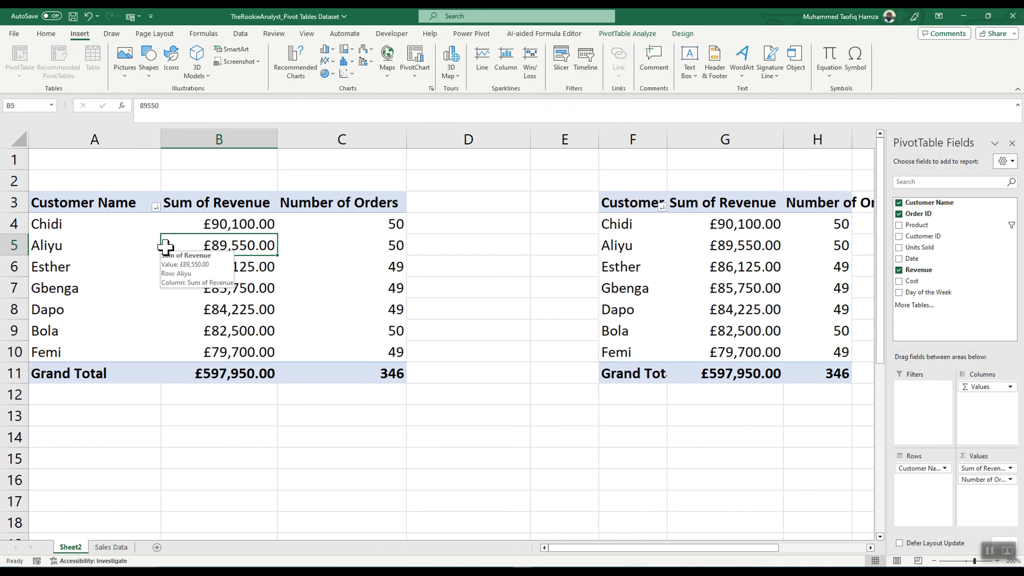
{"action": "key", "text": "alt+F1"}
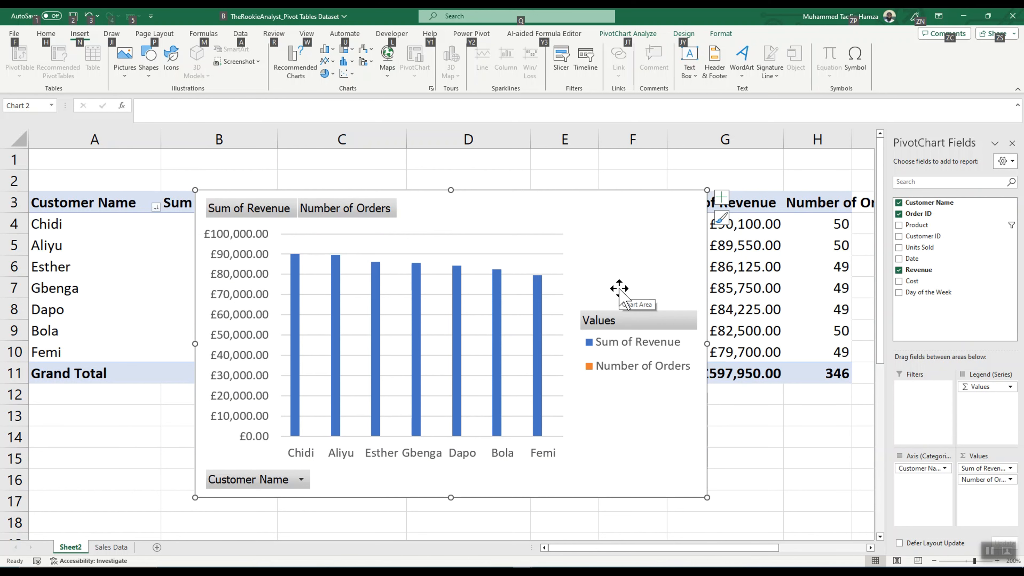
{"action": "key", "text": "Delete"}
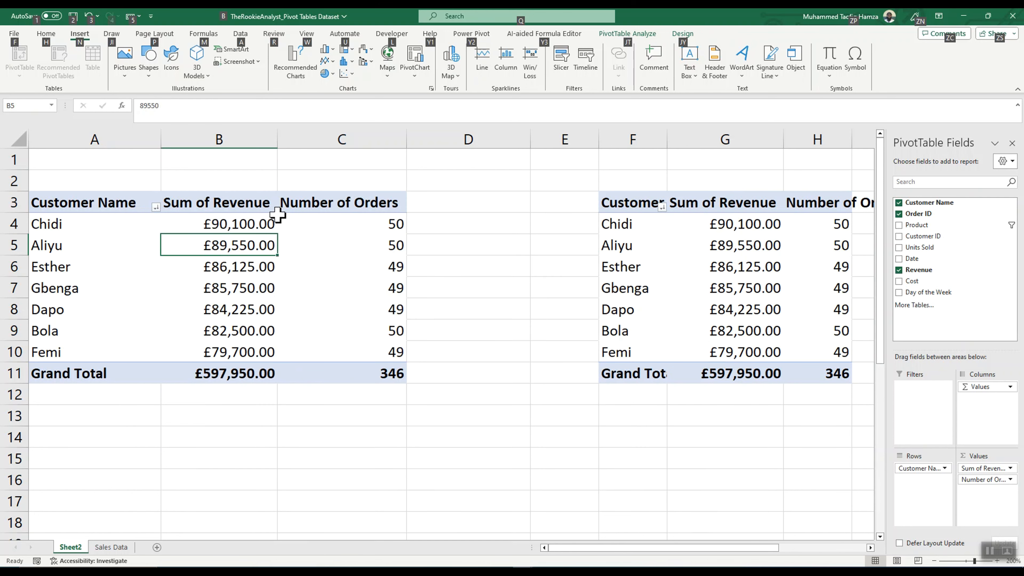
Add Product below Customer Name in the rows of the PivotTable at A3 and collapse every customer's product rows.
{"action": "left_click", "coordinate": [177, 201]}
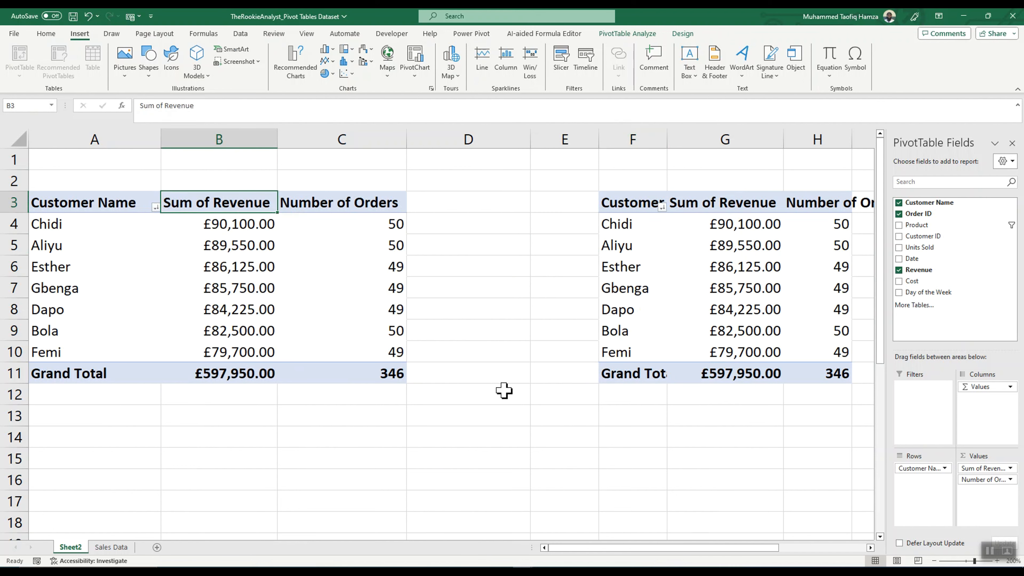
{"action": "left_click_drag", "start_coordinate": [916, 225], "coordinate": [914, 493]}
{"action": "left_click", "coordinate": [38, 224]}
{"action": "left_click", "coordinate": [37, 244]}
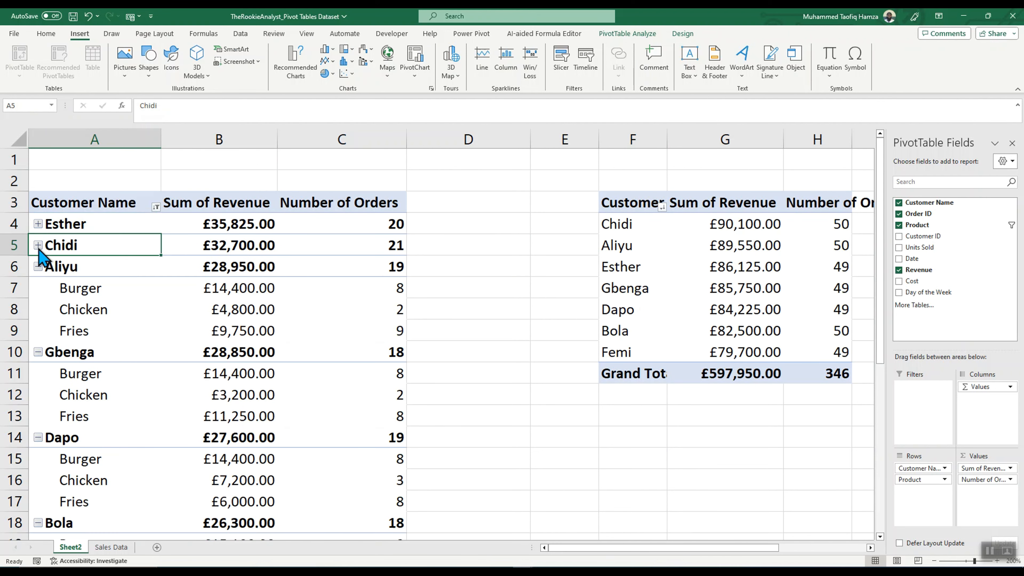
{"action": "left_click", "coordinate": [39, 267]}
{"action": "left_click", "coordinate": [38, 267]}
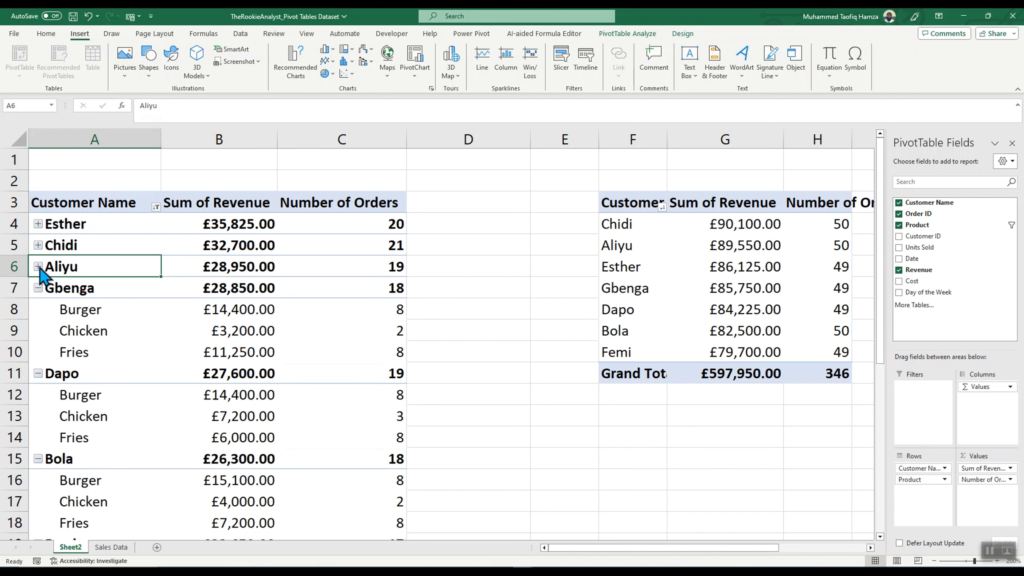
{"action": "left_click", "coordinate": [38, 287]}
{"action": "left_click", "coordinate": [38, 309]}
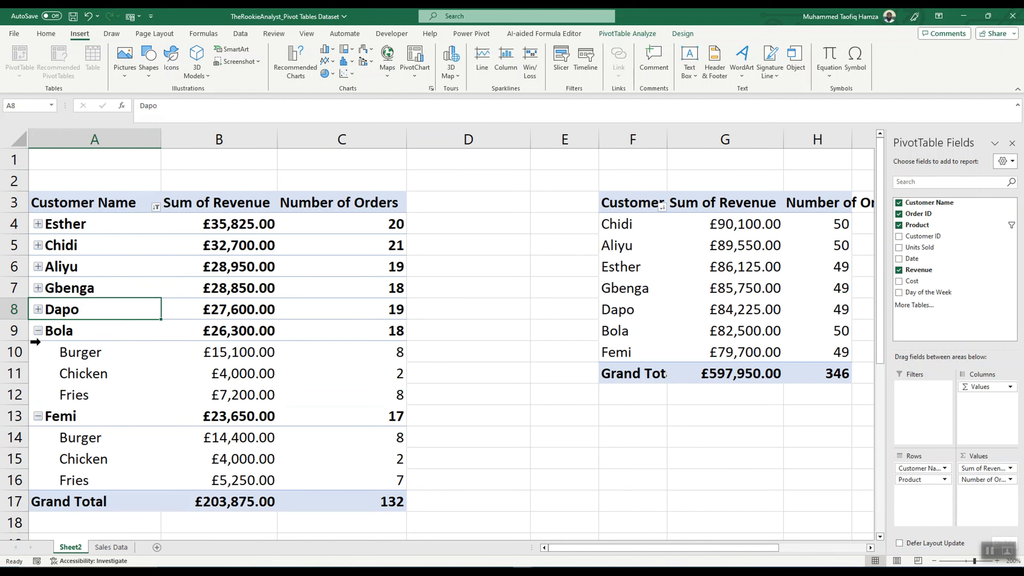
{"action": "left_click", "coordinate": [38, 330]}
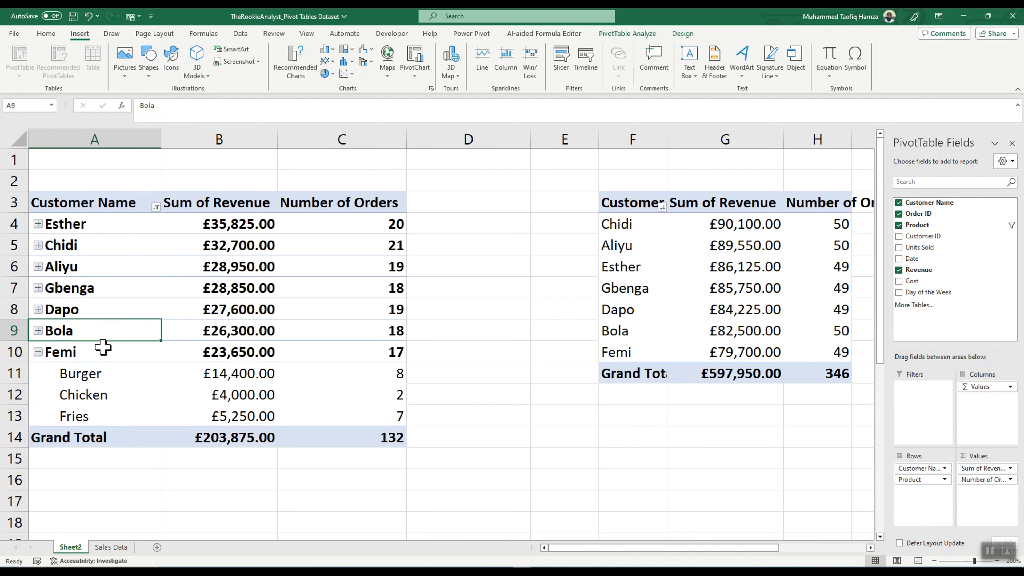
{"action": "left_click", "coordinate": [37, 352]}
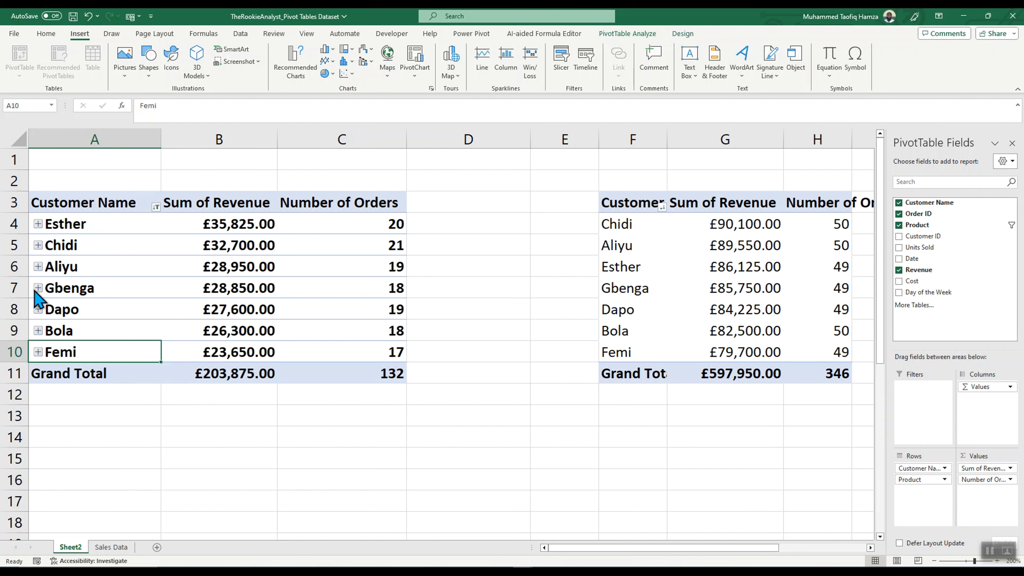
Expand the product rows of the customer in A6, and take Product out of the PivotTable's rows.
{"action": "left_click", "coordinate": [38, 267]}
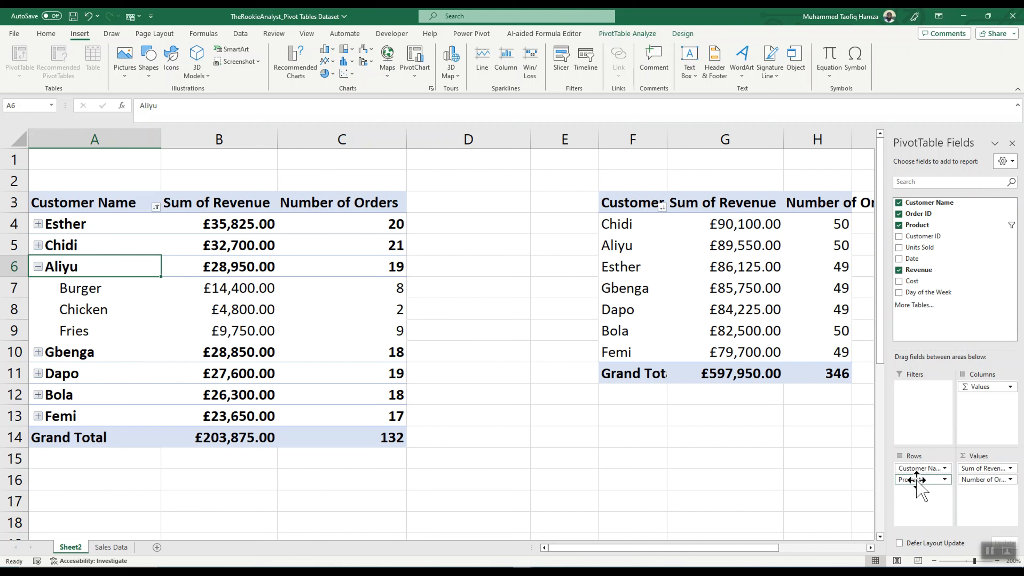
{"action": "left_click_drag", "start_coordinate": [918, 480], "coordinate": [923, 350]}
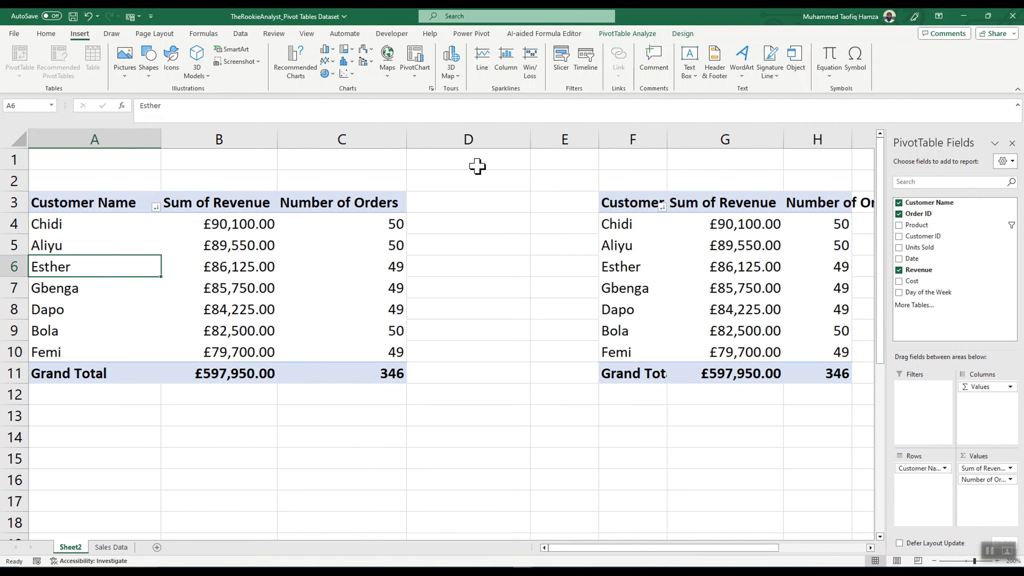
Delete the second PivotTable, located in columns F to H, from the sheet.
{"action": "left_click_drag", "start_coordinate": [683, 547], "coordinate": [739, 548]}
{"action": "left_click_drag", "start_coordinate": [388, 188], "coordinate": [703, 419]}
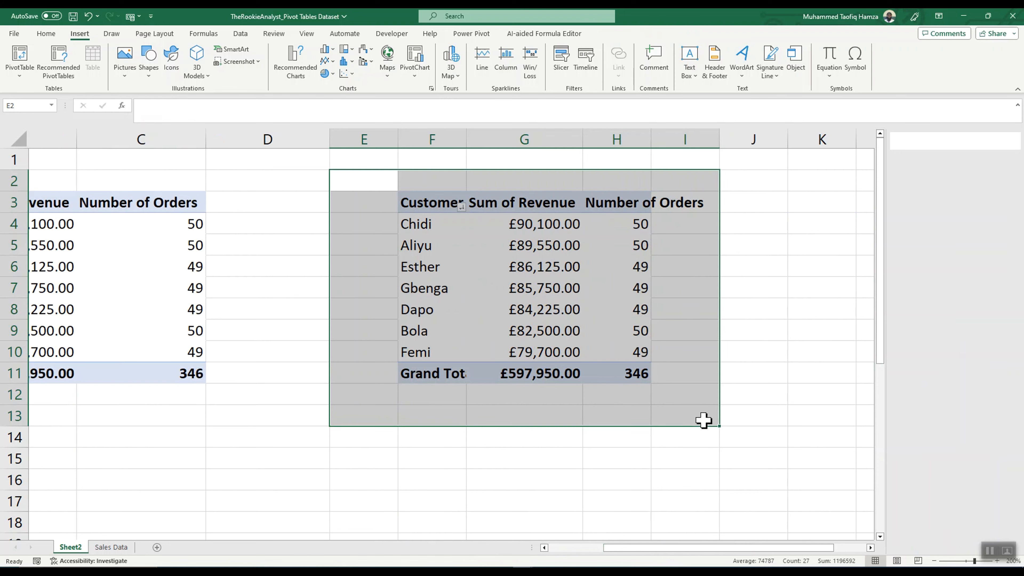
{"action": "key", "text": "Delete"}
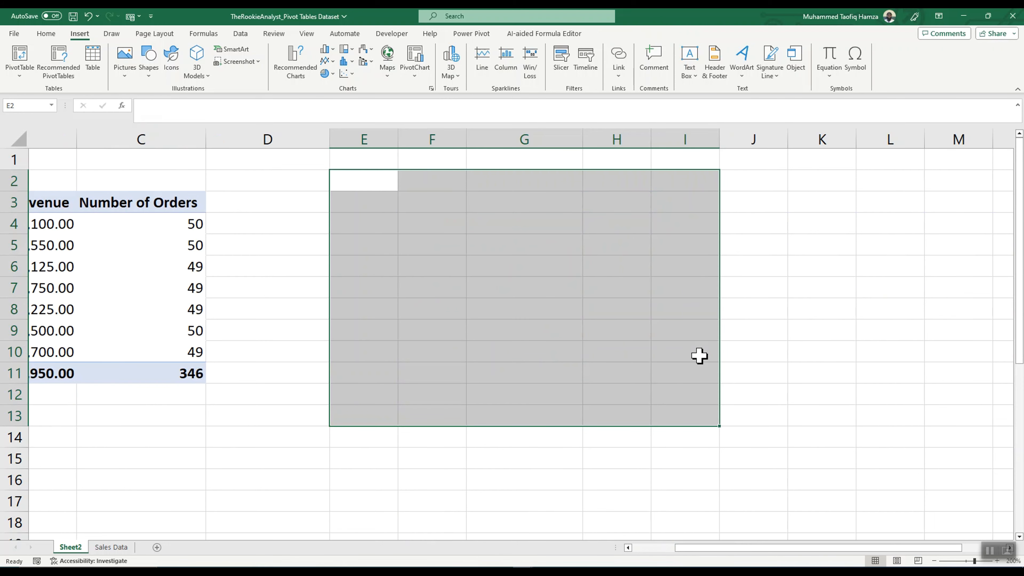
{"action": "left_click_drag", "start_coordinate": [729, 548], "coordinate": [724, 547]}
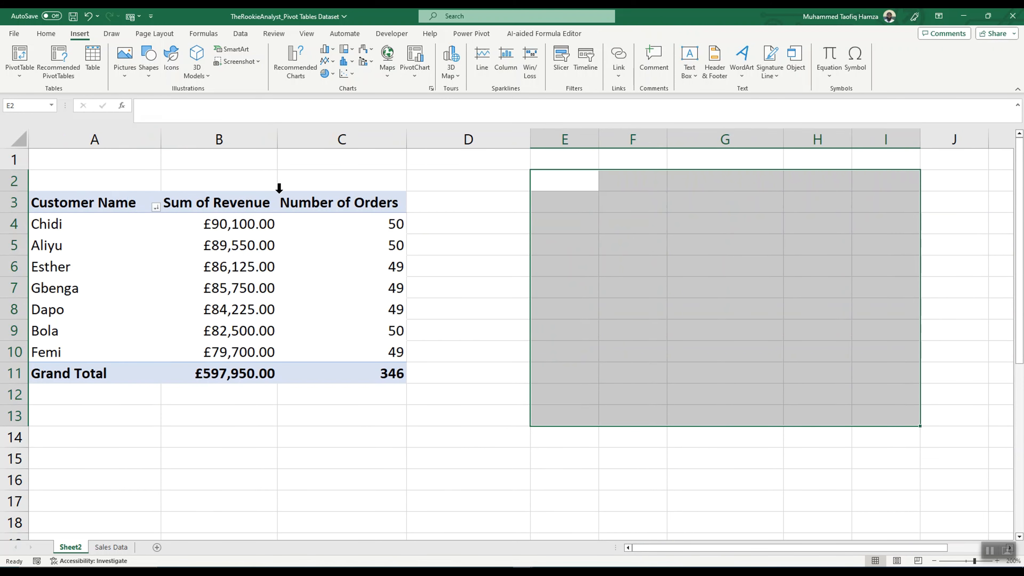
Add Product to the columns of the PivotTable at A3, and move it to the rows below Customer Name.
{"action": "left_click", "coordinate": [122, 203]}
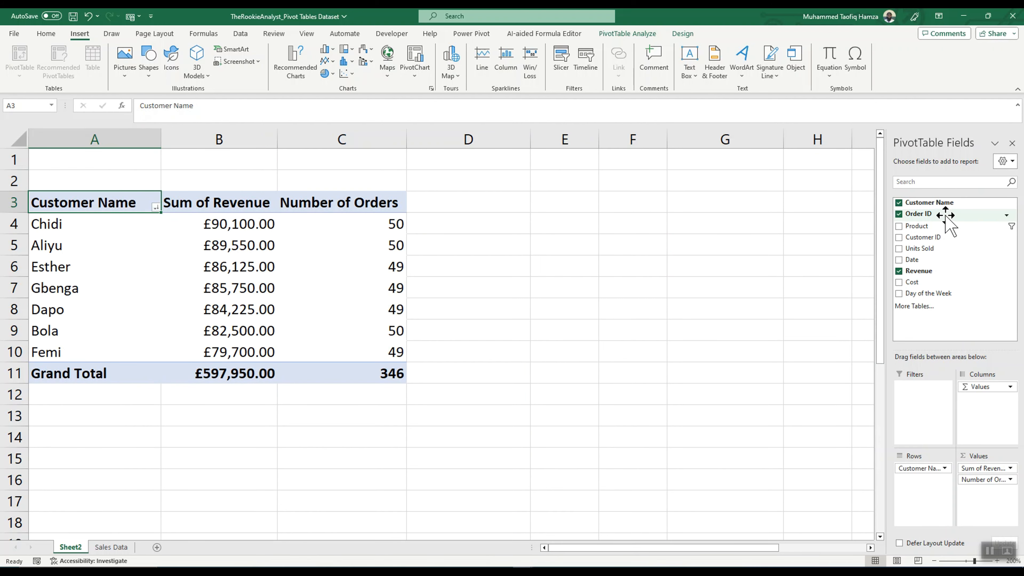
{"action": "left_click_drag", "start_coordinate": [916, 225], "coordinate": [972, 408]}
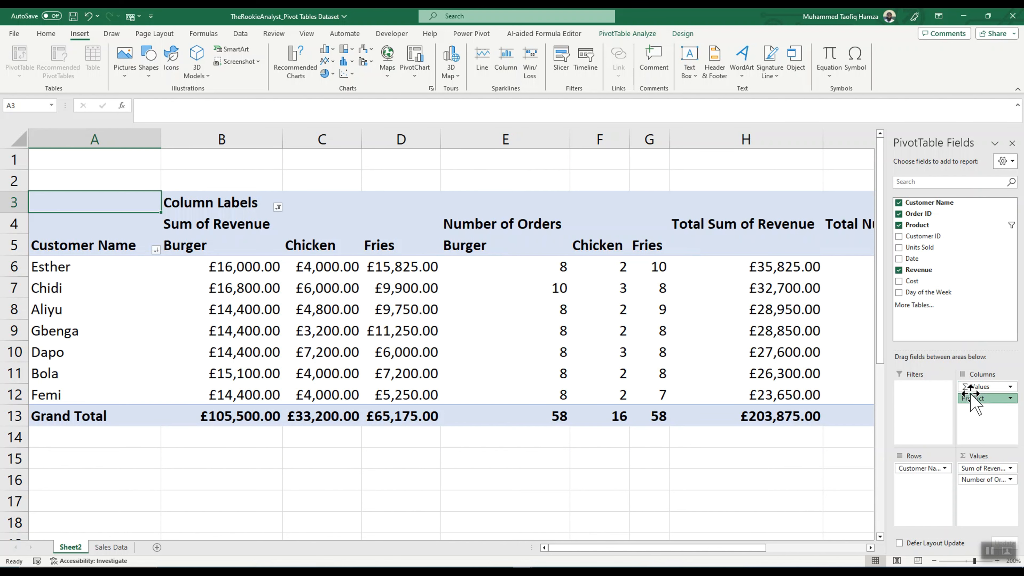
{"action": "left_click_drag", "start_coordinate": [970, 398], "coordinate": [914, 498]}
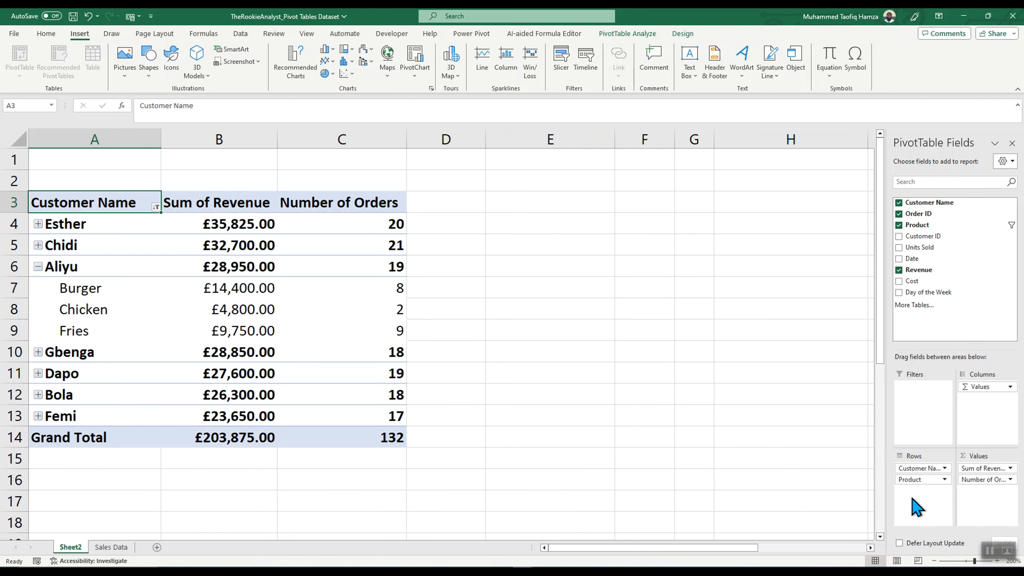
Expand the product rows of the collapsed customers down to the one above the last, and remove Product from the PivotTable's rows.
{"action": "left_click", "coordinate": [38, 245]}
{"action": "left_click", "coordinate": [38, 224]}
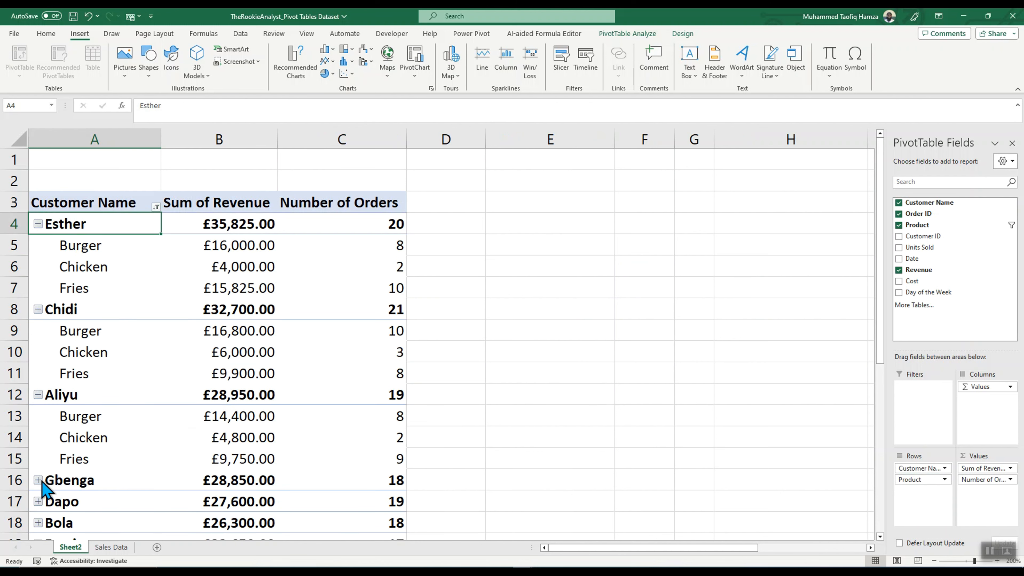
{"action": "left_click", "coordinate": [38, 480]}
{"action": "scroll", "coordinate": [107, 462], "scroll_direction": "down", "scroll_amount": 3}
{"action": "left_click", "coordinate": [36, 375]}
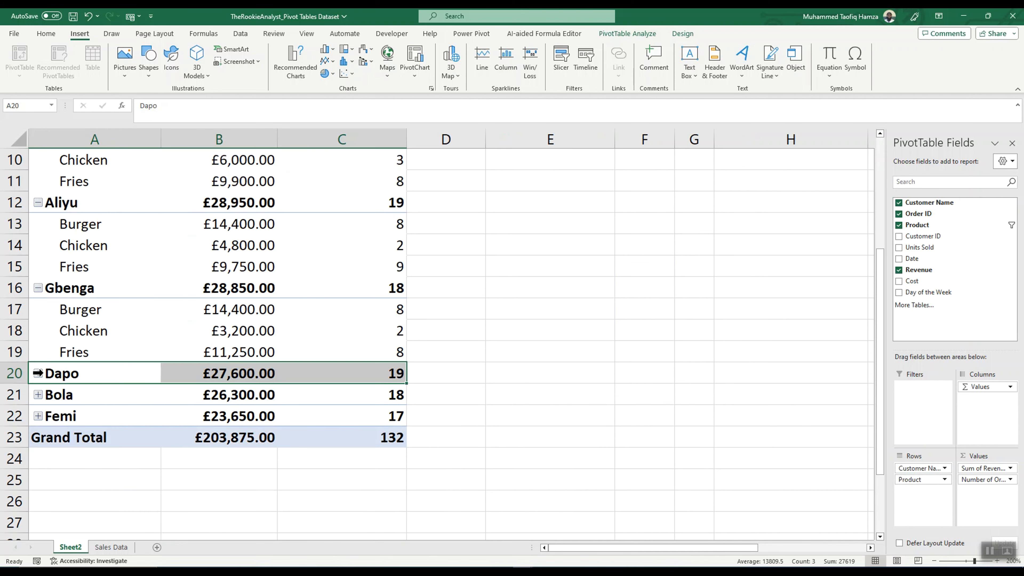
{"action": "left_click", "coordinate": [38, 373]}
{"action": "left_click", "coordinate": [38, 459]}
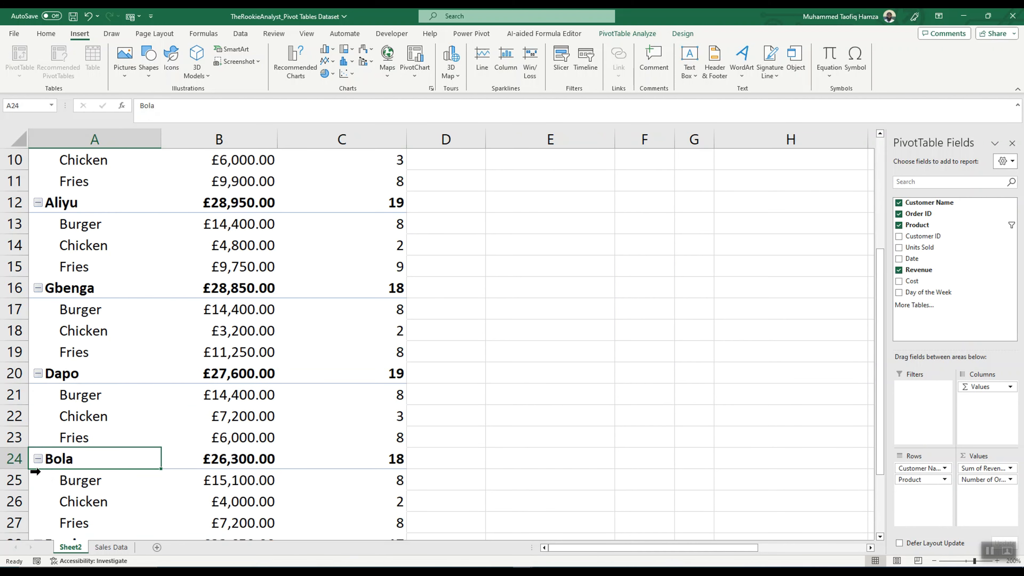
{"action": "scroll", "coordinate": [389, 413], "scroll_direction": "down", "scroll_amount": 4}
{"action": "scroll", "coordinate": [418, 363], "scroll_direction": "up", "scroll_amount": 7}
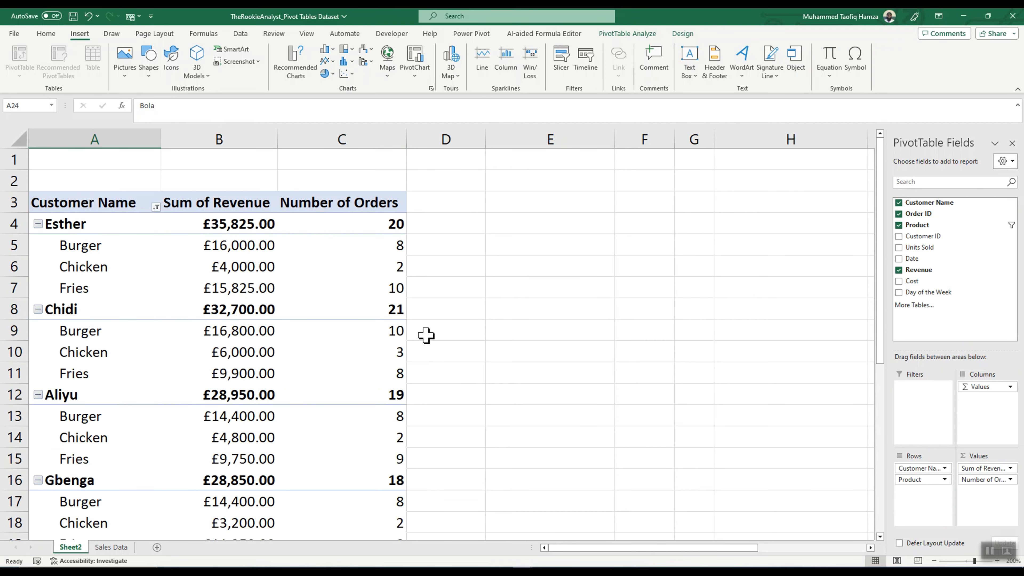
{"action": "left_click_drag", "start_coordinate": [915, 479], "coordinate": [921, 328]}
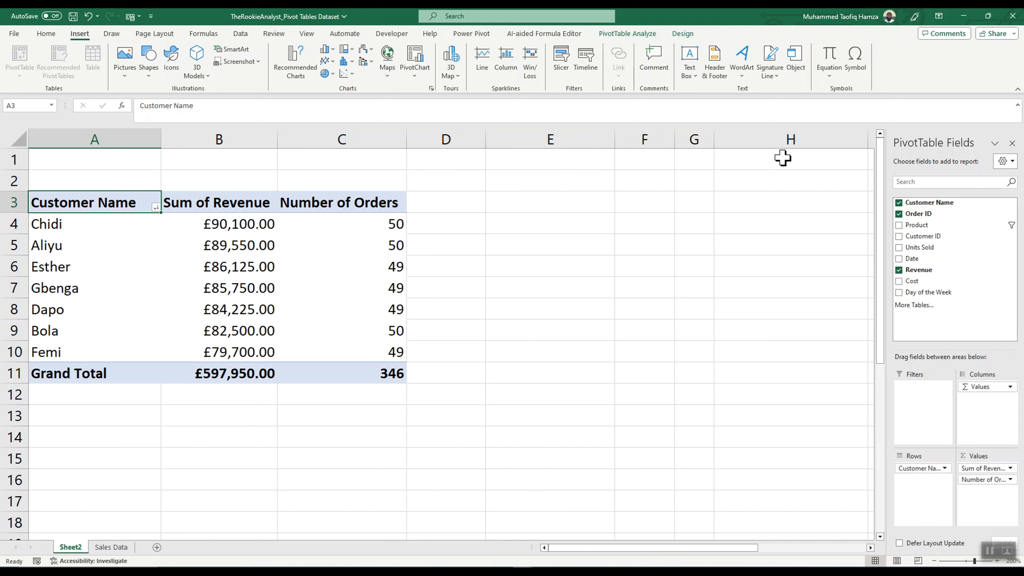
Insert a Clustered Column PivotChart from the PivotTable at A3 and place it beside the table, starting in column C at row 4.
{"action": "left_click", "coordinate": [632, 34]}
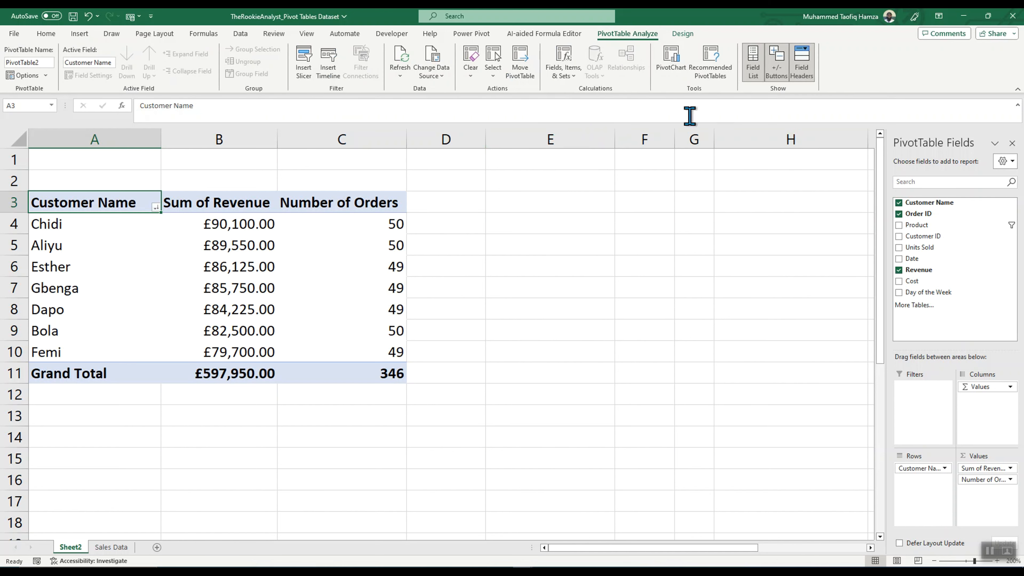
{"action": "left_click", "coordinate": [671, 63]}
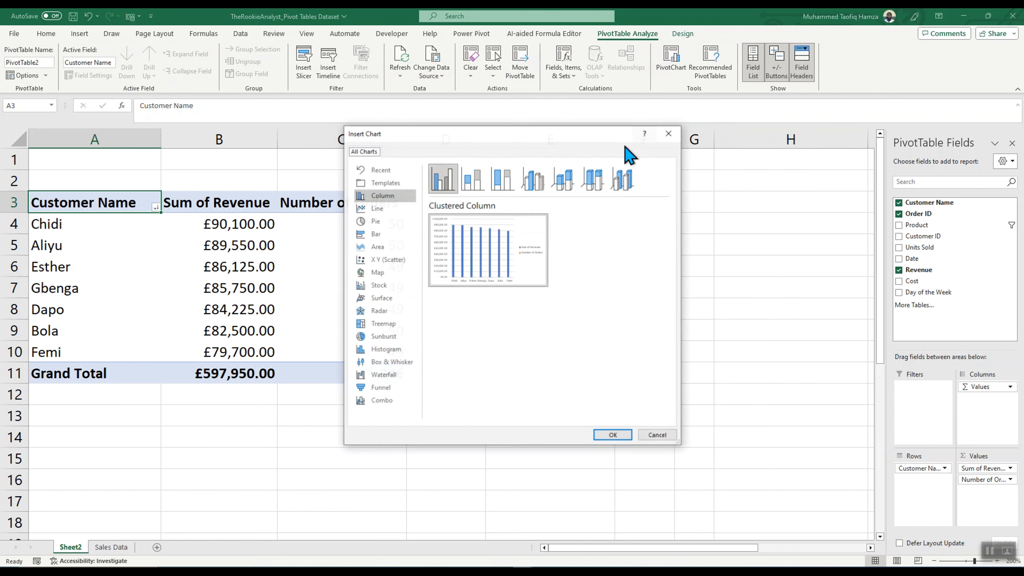
{"action": "left_click", "coordinate": [613, 434]}
{"action": "left_click_drag", "start_coordinate": [532, 218], "coordinate": [676, 248]}
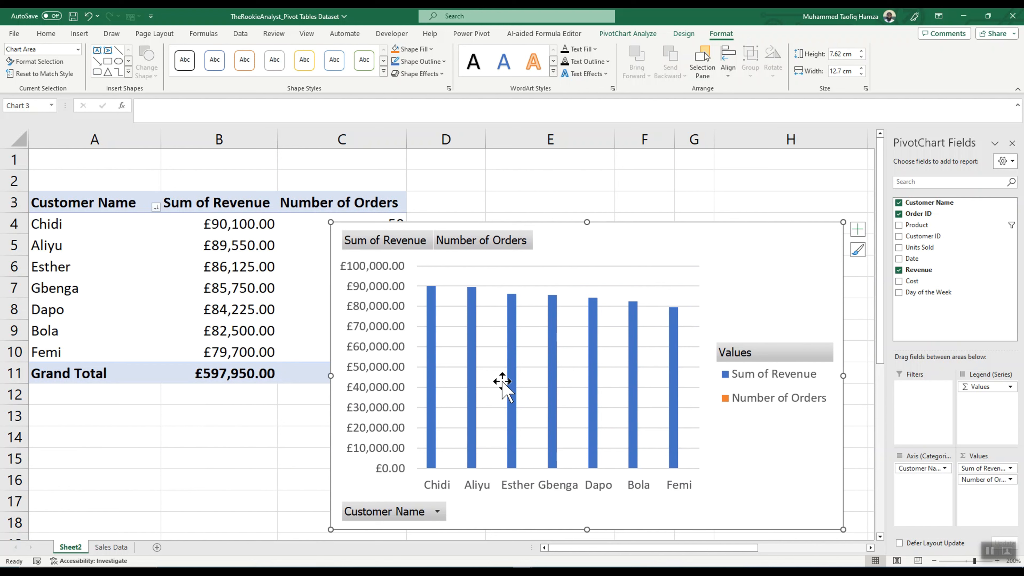
Remove Number of Orders from the PivotChart's values, leaving Sum of Revenue as the only value field.
{"action": "left_click_drag", "start_coordinate": [915, 225], "coordinate": [932, 343]}
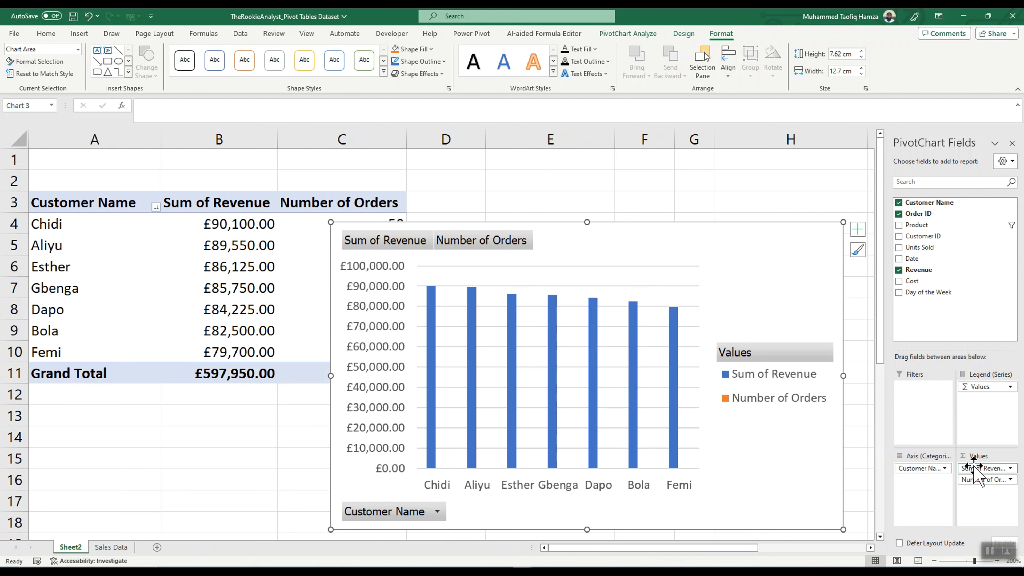
{"action": "left_click_drag", "start_coordinate": [979, 479], "coordinate": [947, 360]}
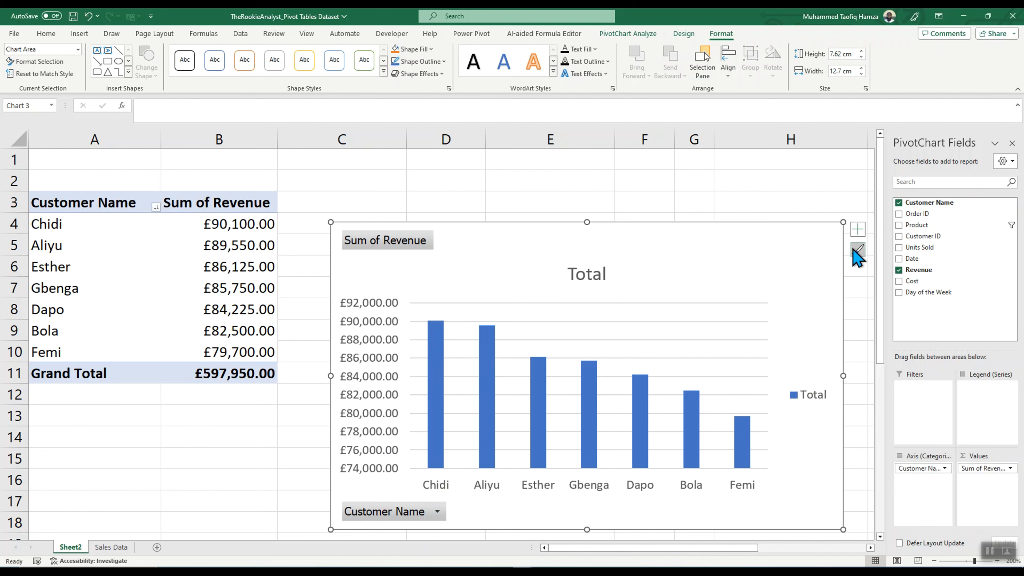
Preview the available chart styles and color palettes for the PivotChart without applying any.
{"action": "left_click", "coordinate": [858, 250]}
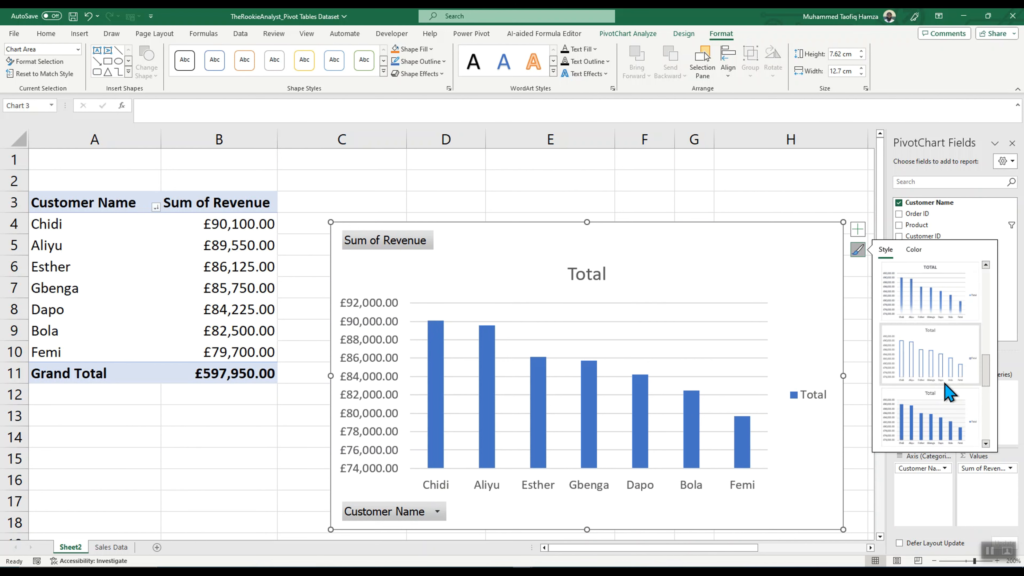
{"action": "scroll", "coordinate": [949, 394], "scroll_direction": "down", "scroll_amount": 1}
{"action": "scroll", "coordinate": [949, 393], "scroll_direction": "down", "scroll_amount": 1}
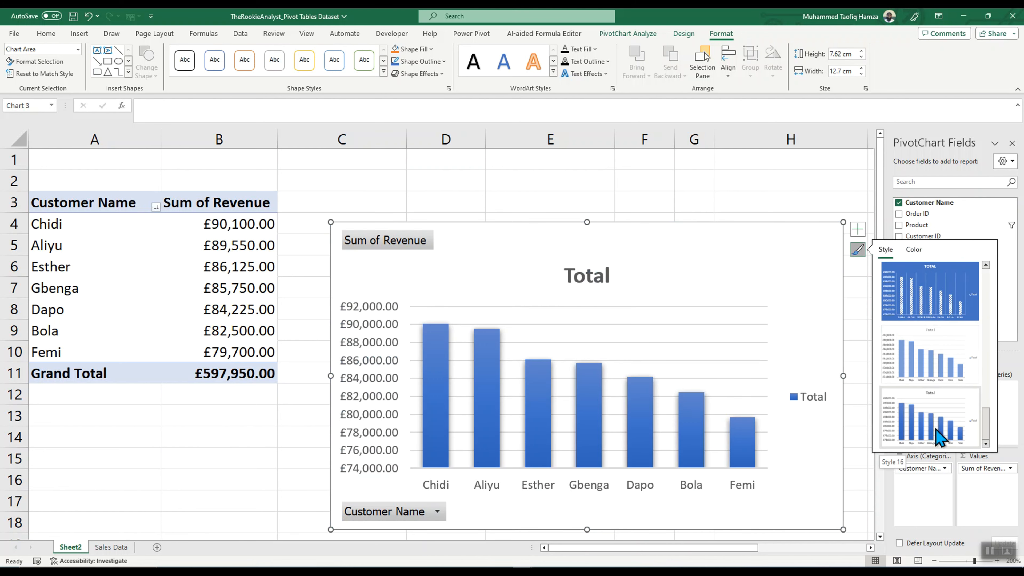
{"action": "scroll", "coordinate": [935, 435], "scroll_direction": "up", "scroll_amount": 10}
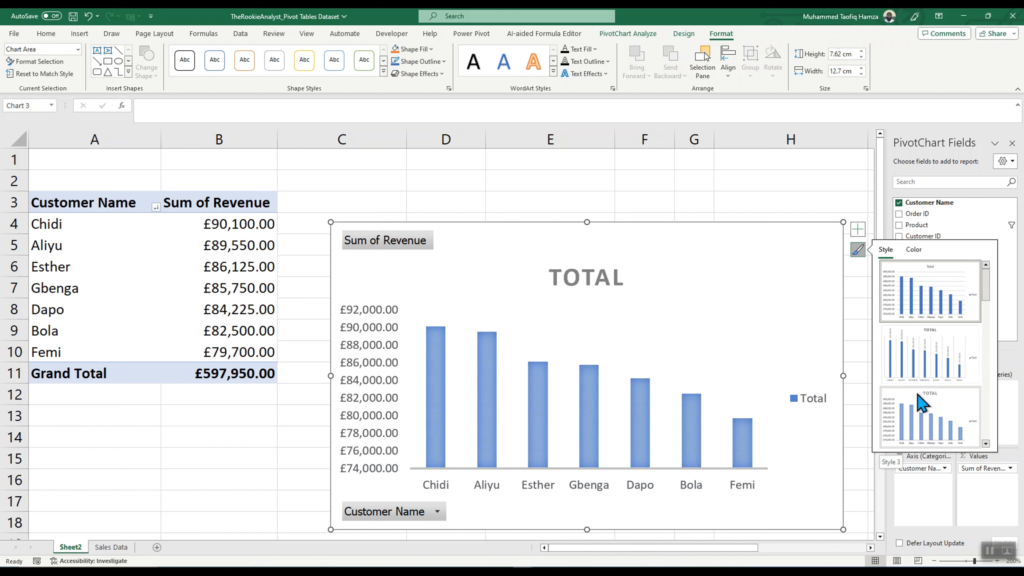
{"action": "scroll", "coordinate": [922, 402], "scroll_direction": "down", "scroll_amount": 1}
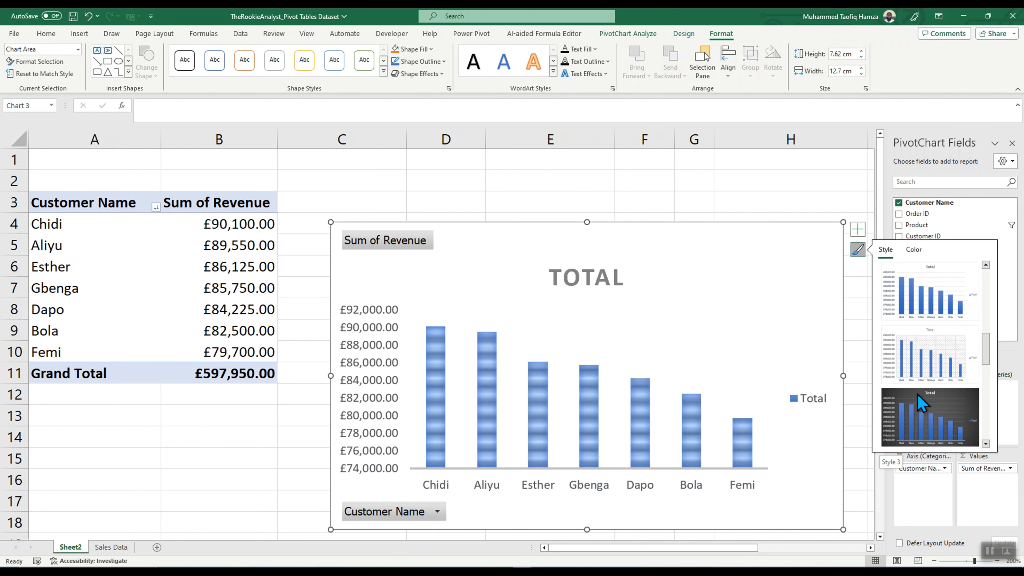
{"action": "scroll", "coordinate": [921, 405], "scroll_direction": "up", "scroll_amount": 1}
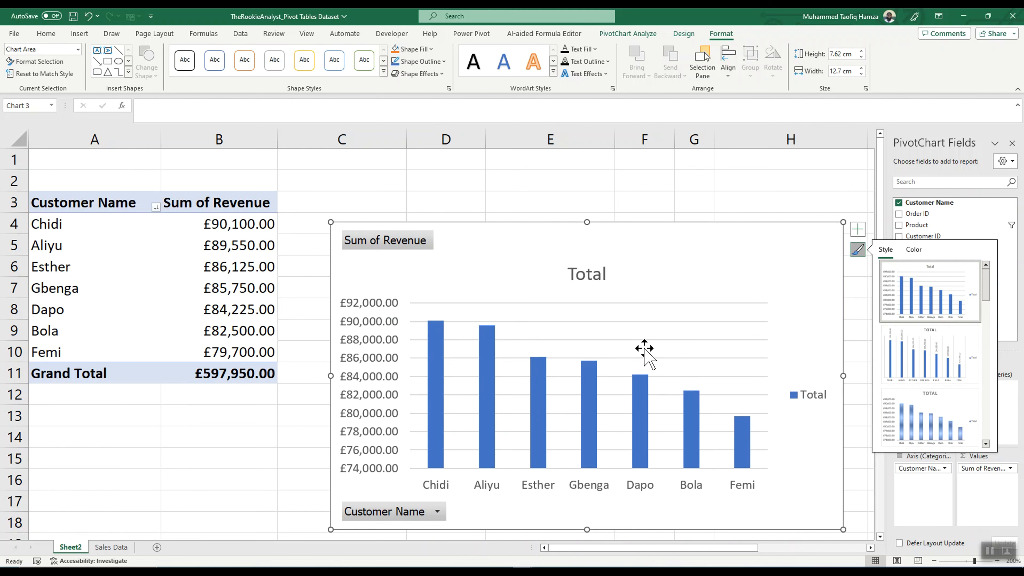
{"action": "left_click", "coordinate": [914, 250]}
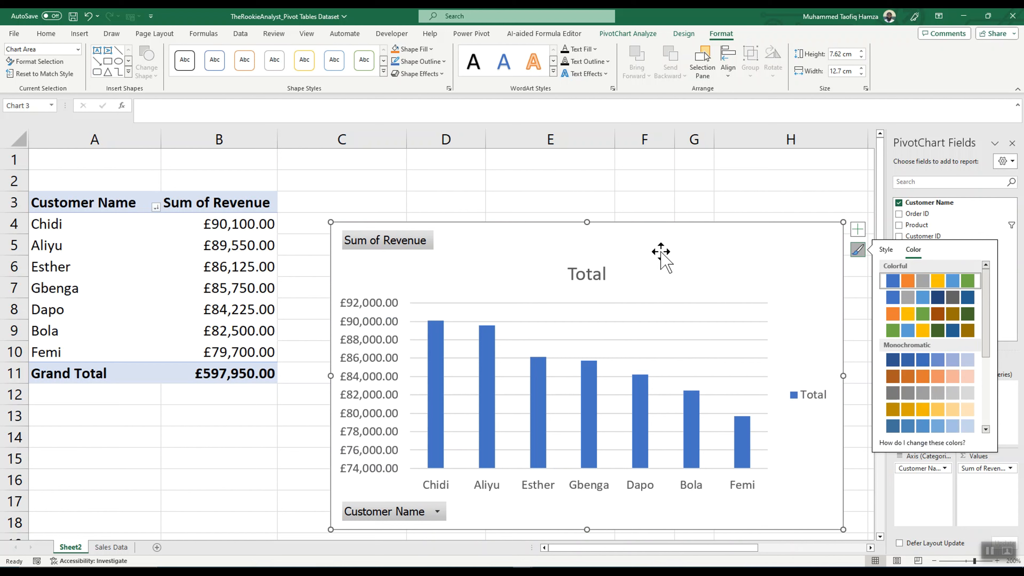
{"action": "left_click", "coordinate": [160, 424]}
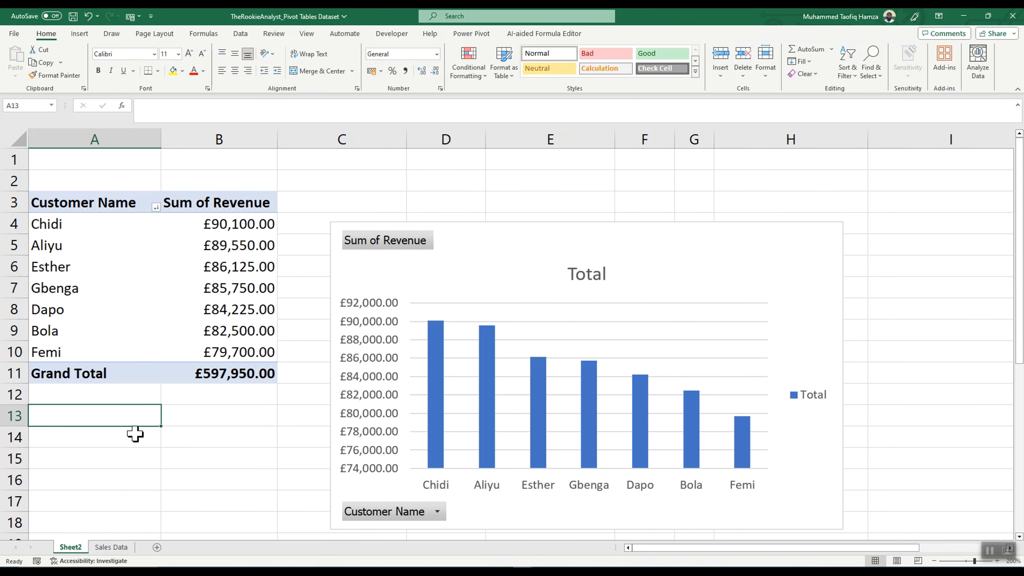
Shift the PivotChart up so its upper edge lies in row 3, and show its design options.
{"action": "left_click", "coordinate": [127, 228]}
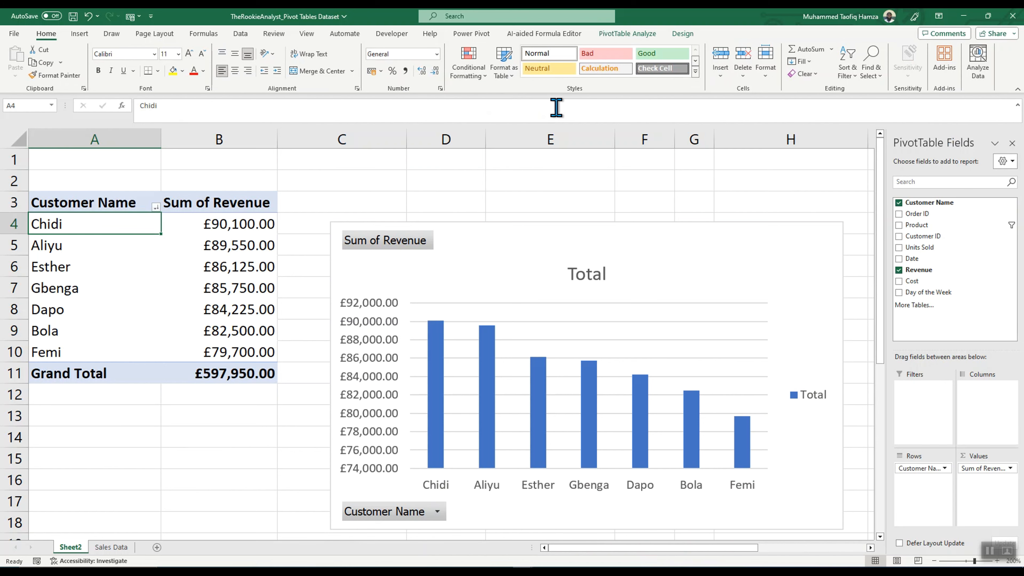
{"action": "left_click", "coordinate": [626, 34]}
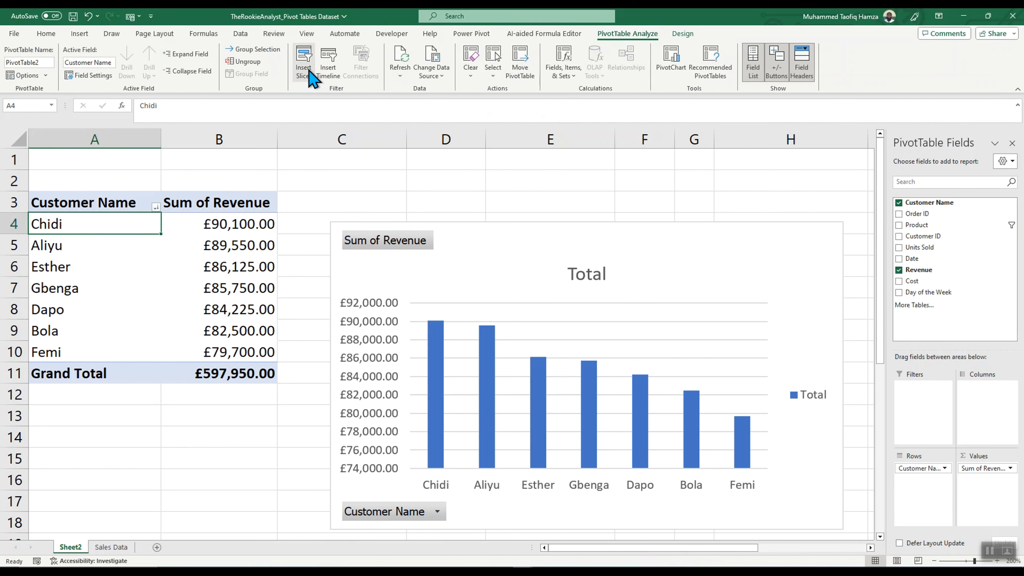
{"action": "left_click_drag", "start_coordinate": [564, 247], "coordinate": [573, 222]}
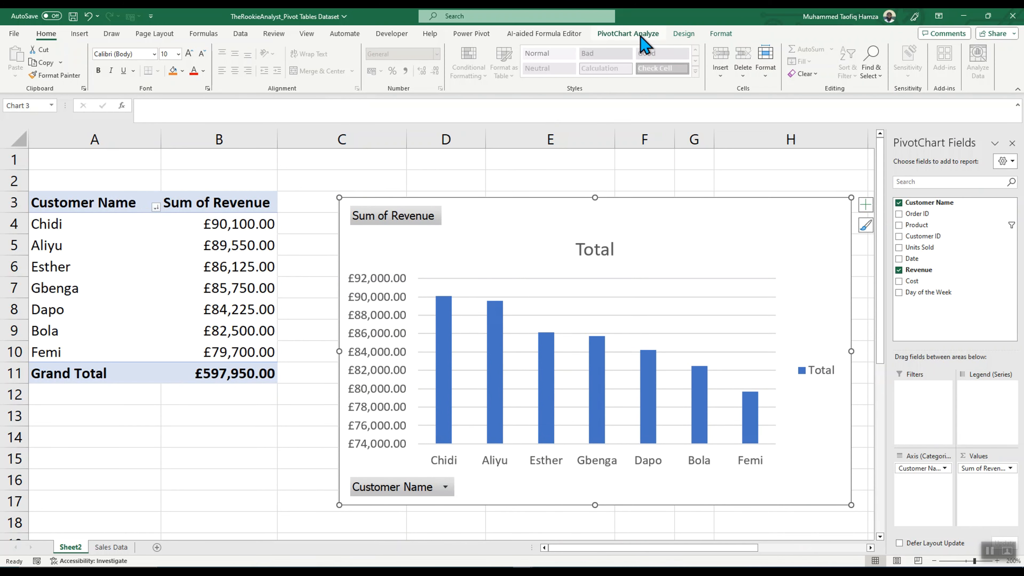
{"action": "left_click", "coordinate": [683, 34]}
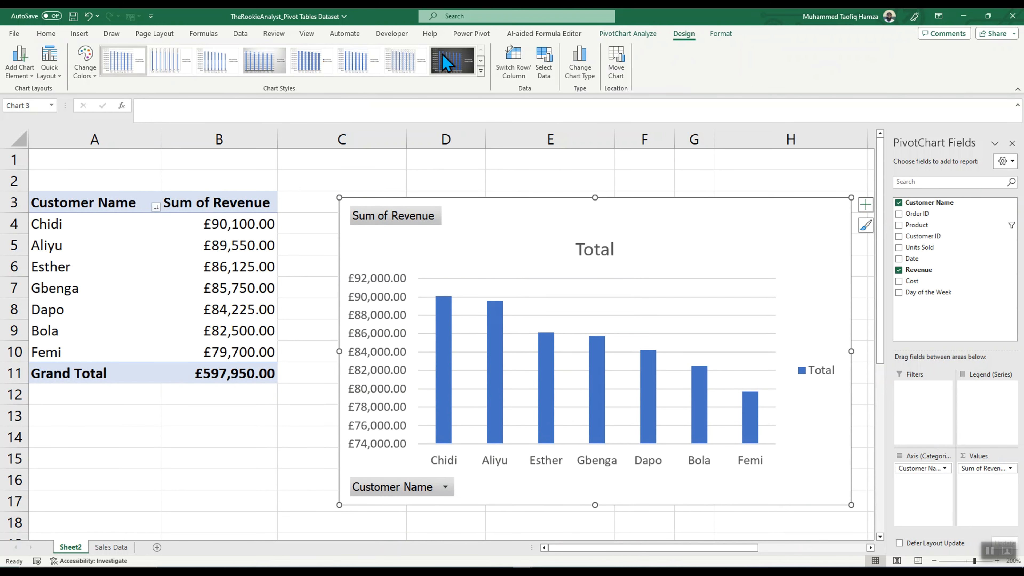
Insert a Product slicer for the PivotChart and move it below the PivotTable so it starts near row 11.
{"action": "left_click", "coordinate": [633, 35]}
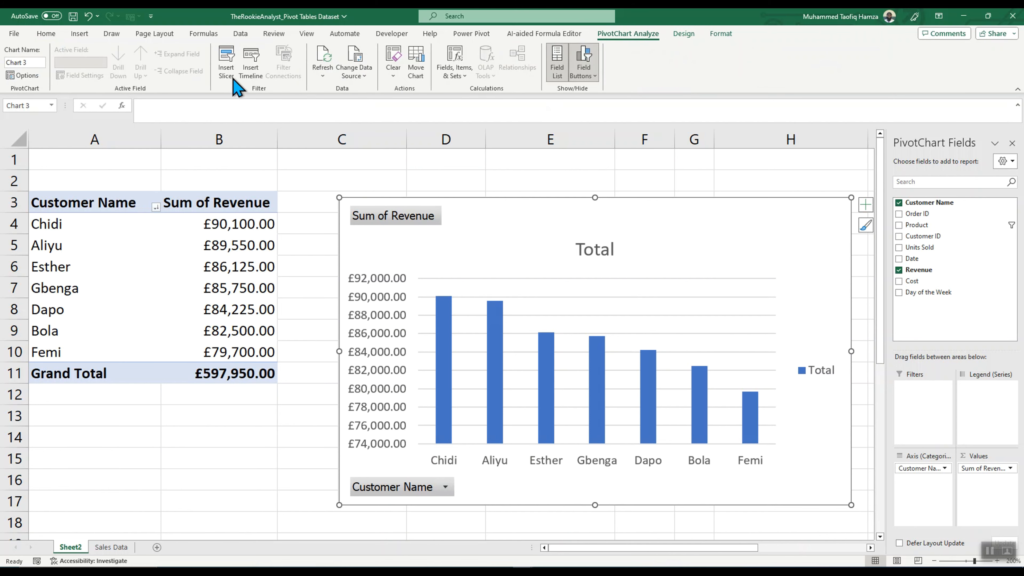
{"action": "left_click", "coordinate": [226, 62]}
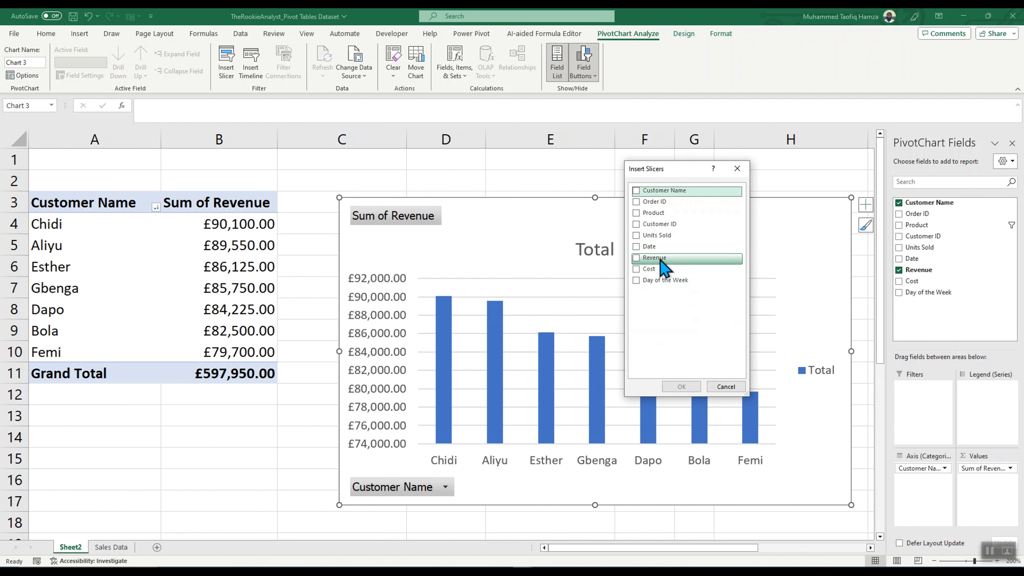
{"action": "left_click", "coordinate": [635, 213]}
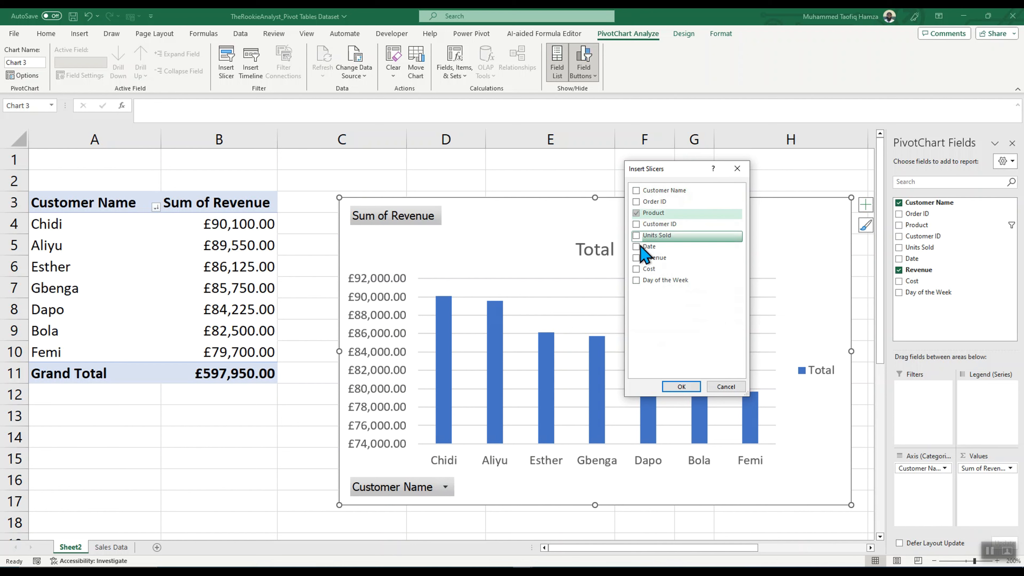
{"action": "left_click", "coordinate": [681, 386]}
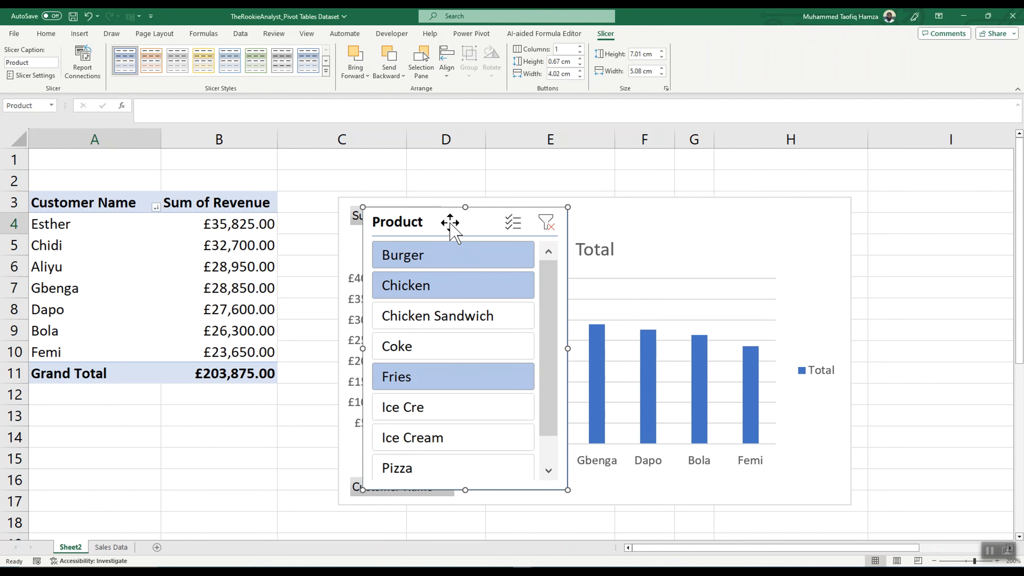
{"action": "left_click_drag", "start_coordinate": [450, 222], "coordinate": [172, 390]}
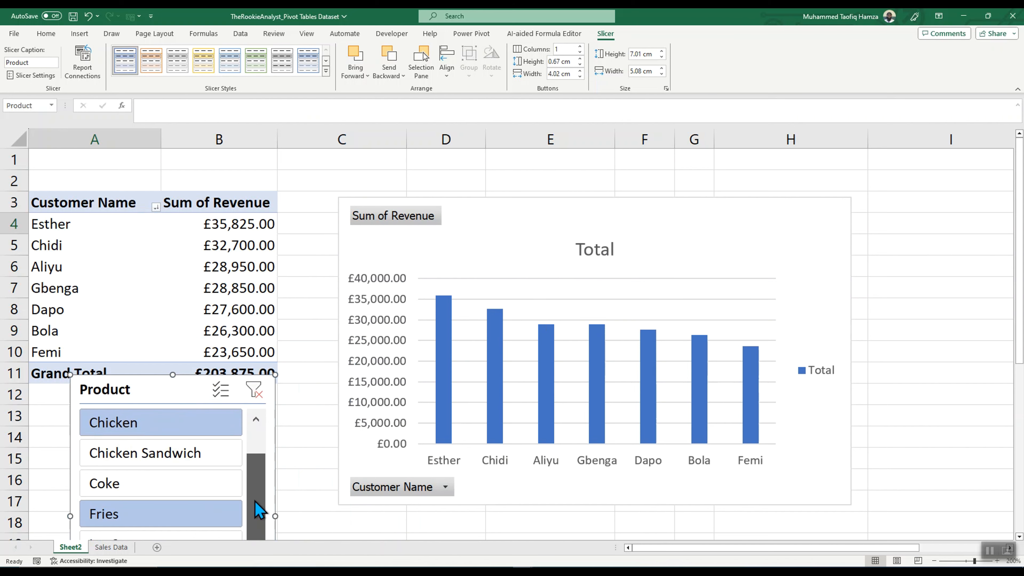
Filter the Product slicer by Chicken Sandwich alone, by Chicken alone, and by Chicken, Chicken Sandwich and Coke together.
{"action": "scroll", "coordinate": [259, 504], "scroll_direction": "up", "scroll_amount": 1}
{"action": "scroll", "coordinate": [259, 501], "scroll_direction": "down", "scroll_amount": 1}
{"action": "left_click", "coordinate": [104, 459]}
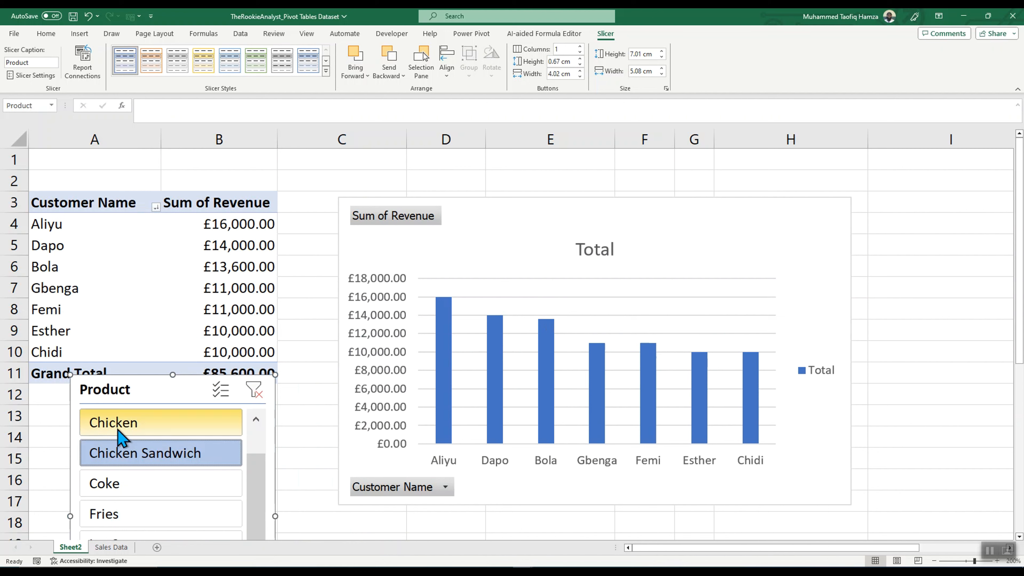
{"action": "left_click", "coordinate": [129, 422]}
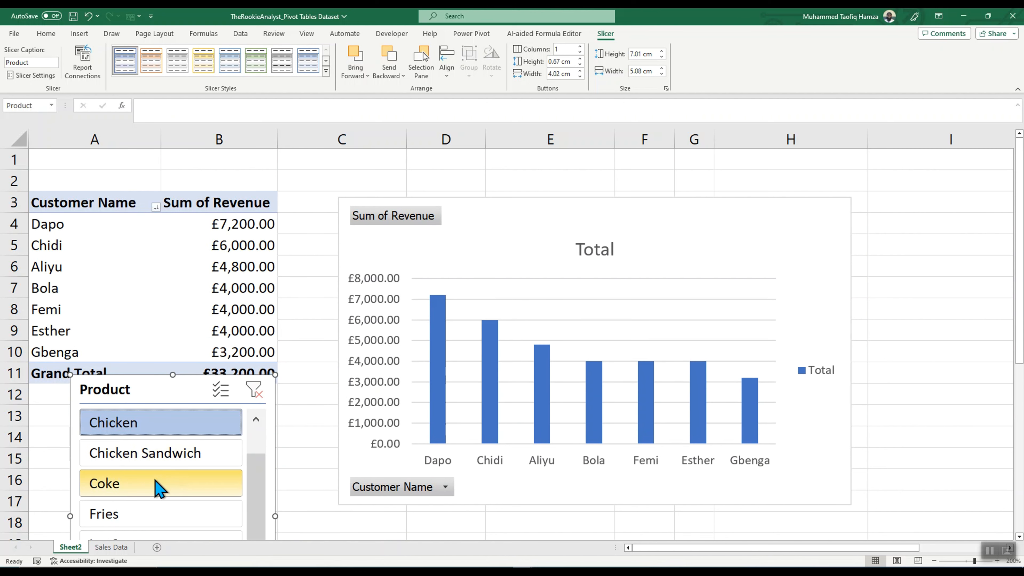
{"action": "left_click", "coordinate": [125, 455], "text": "ctrl"}
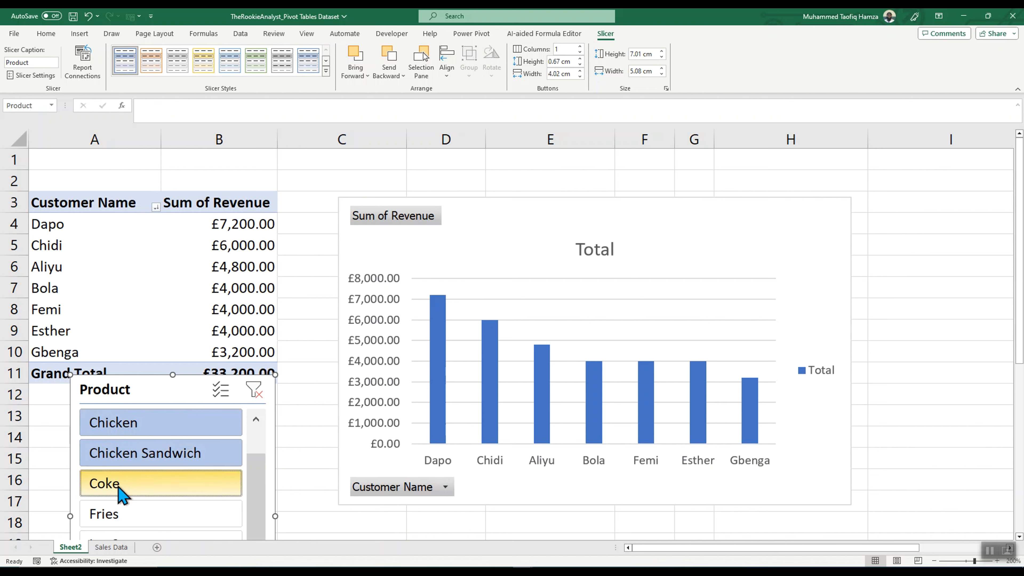
{"action": "left_click", "coordinate": [123, 489], "text": "ctrl"}
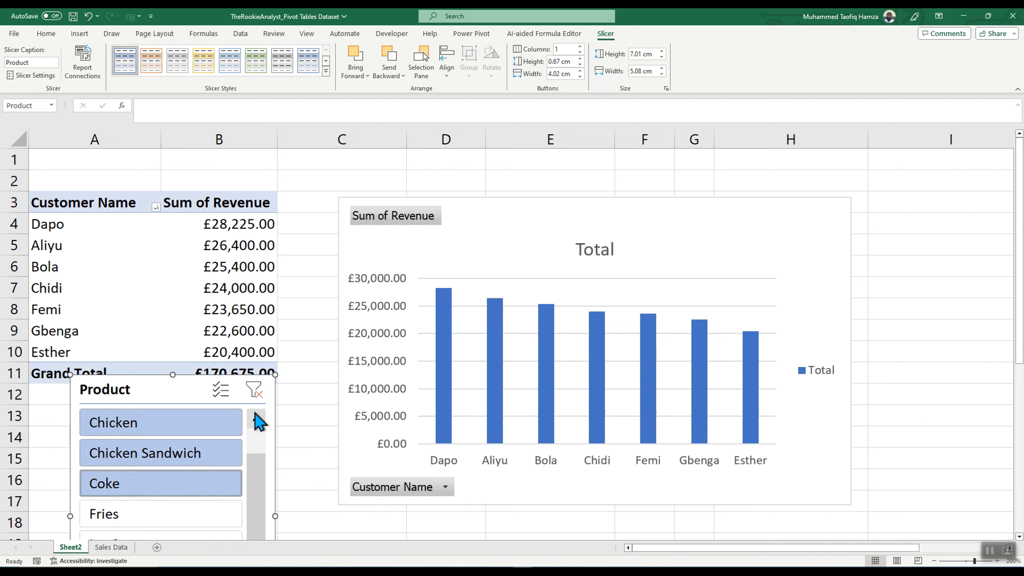
Clear the Product slicer's filter and move the slicer down so its upper edge lies at row 17 in column A.
{"action": "left_click", "coordinate": [261, 395]}
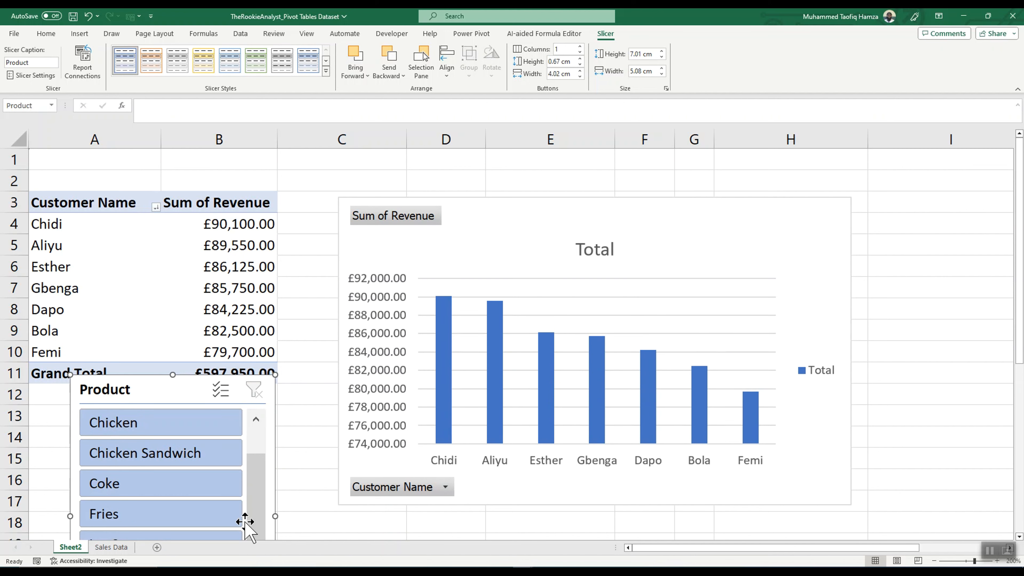
{"action": "left_click_drag", "start_coordinate": [183, 394], "coordinate": [79, 517]}
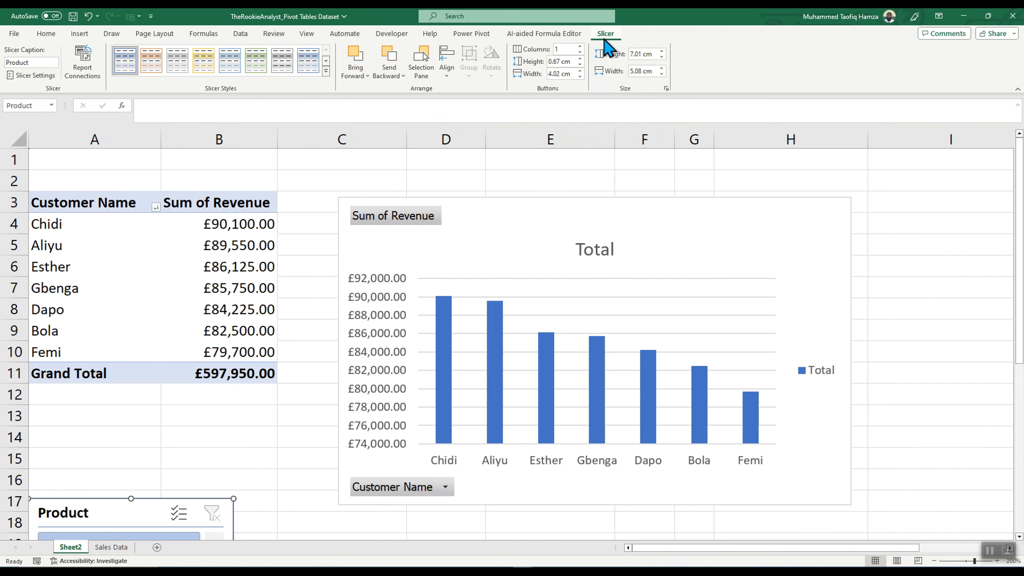
{"action": "left_click", "coordinate": [114, 210]}
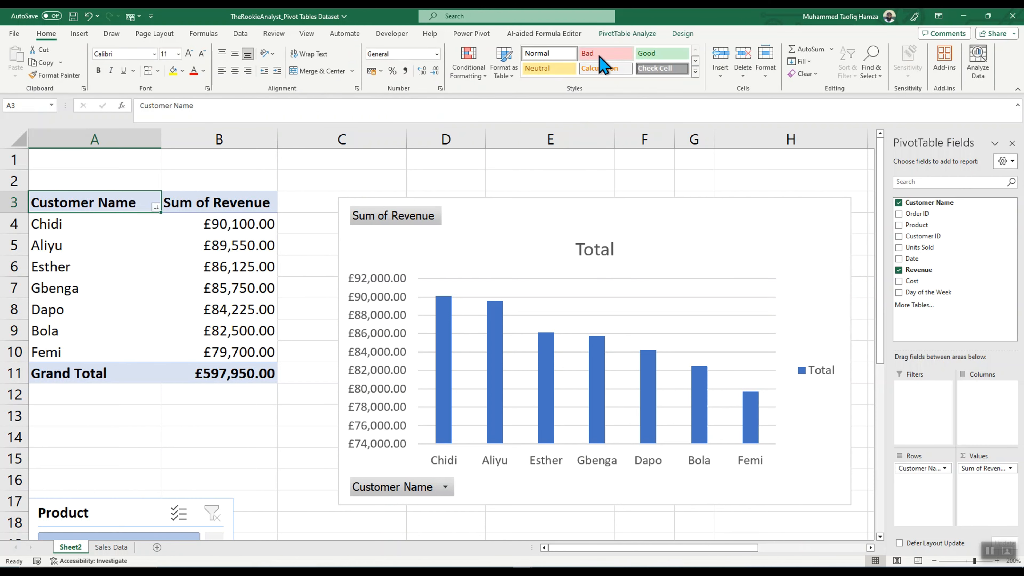
{"action": "left_click", "coordinate": [617, 34]}
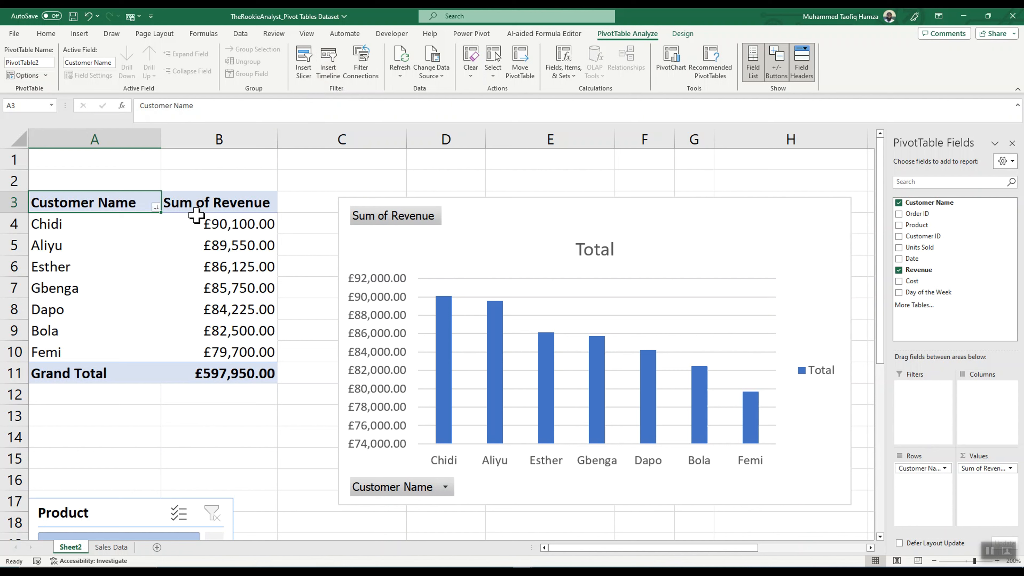
{"action": "left_click", "coordinate": [229, 207]}
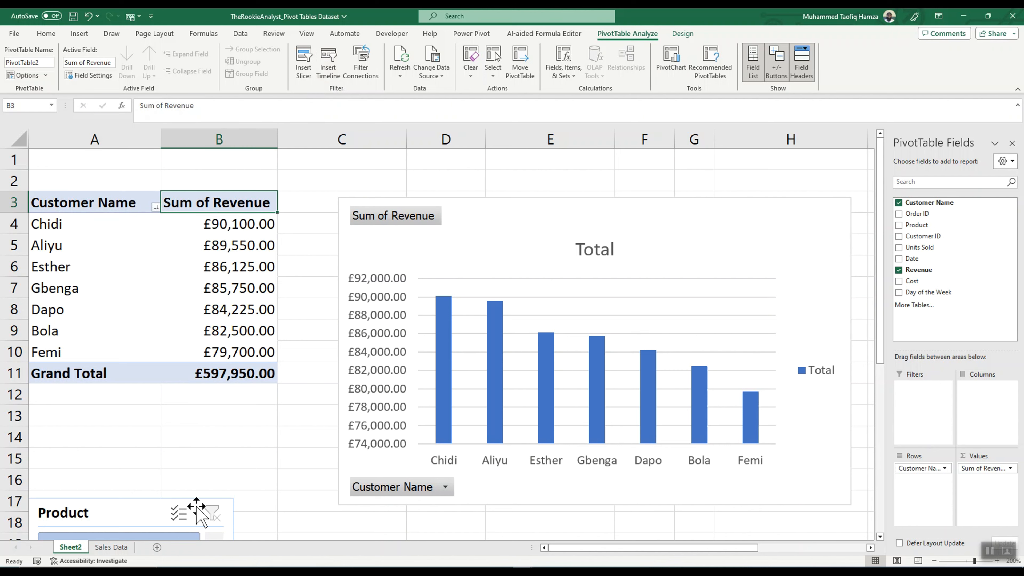
{"action": "mouse_move", "coordinate": [187, 351]}
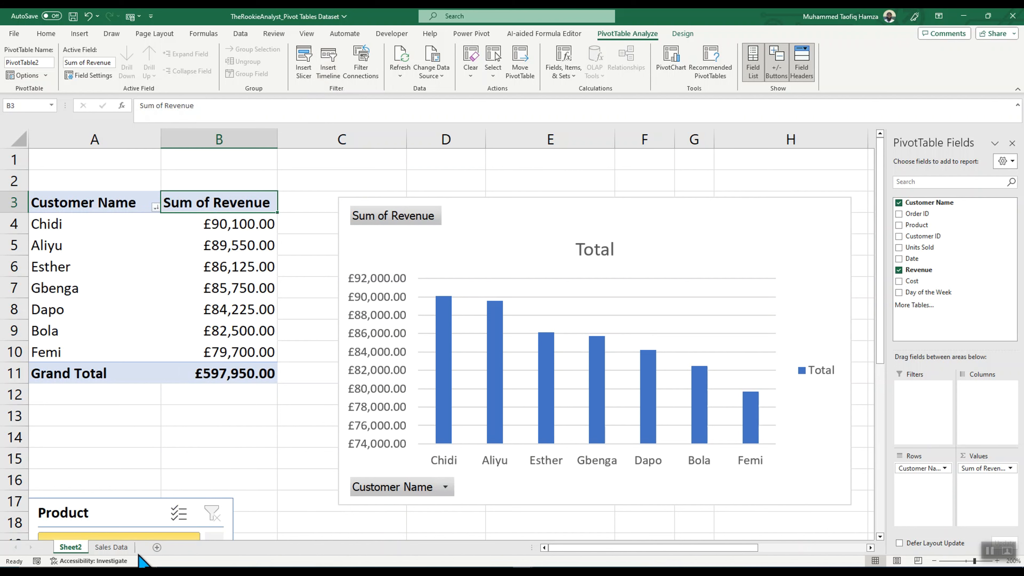
{"action": "left_click", "coordinate": [117, 547]}
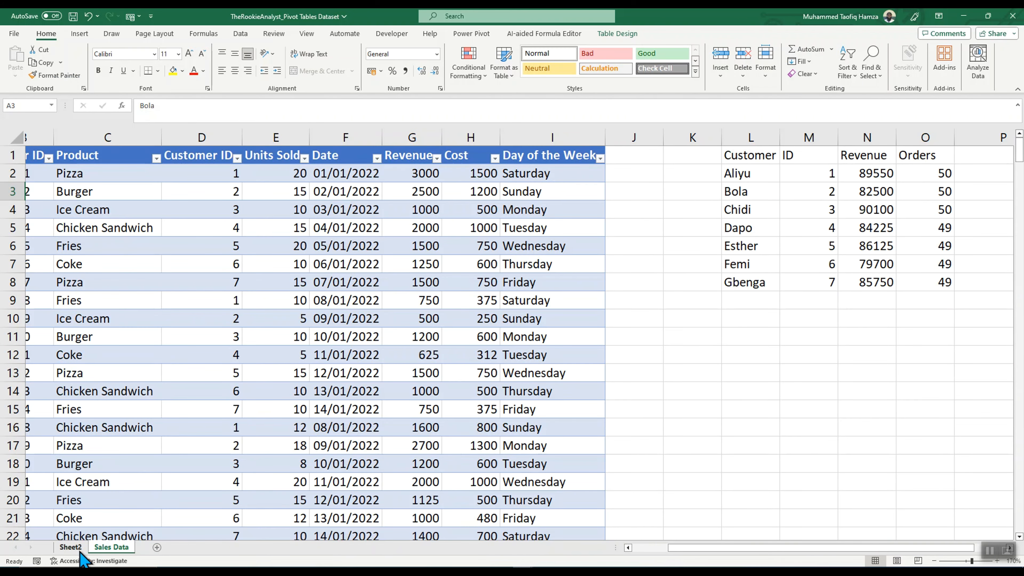
{"action": "left_click", "coordinate": [70, 548]}
Delete the Product slicer and the PivotChart from Sheet2, keeping only the PivotTable.
{"action": "scroll", "coordinate": [278, 411], "scroll_direction": "down", "scroll_amount": 1}
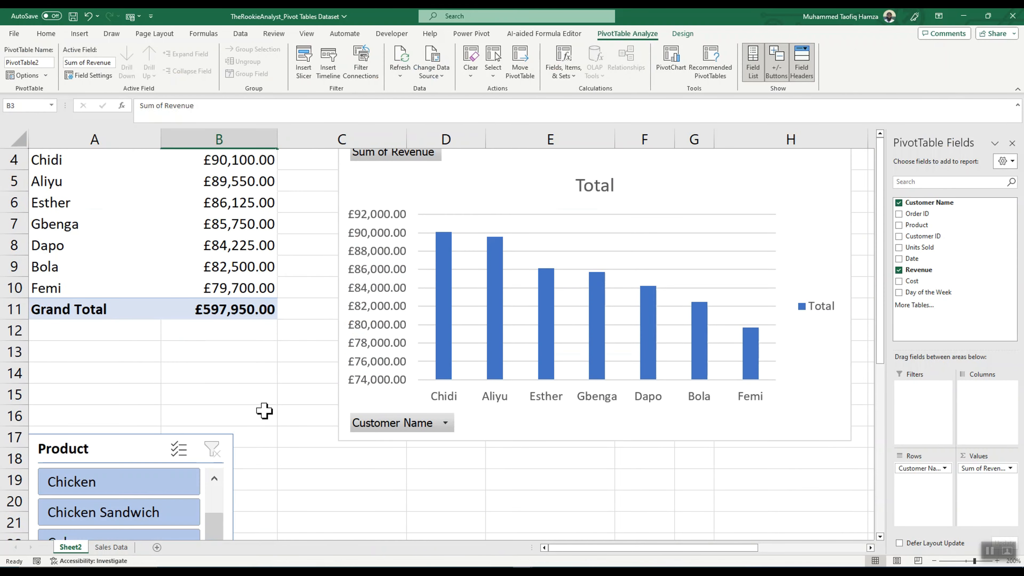
{"action": "left_click", "coordinate": [110, 450]}
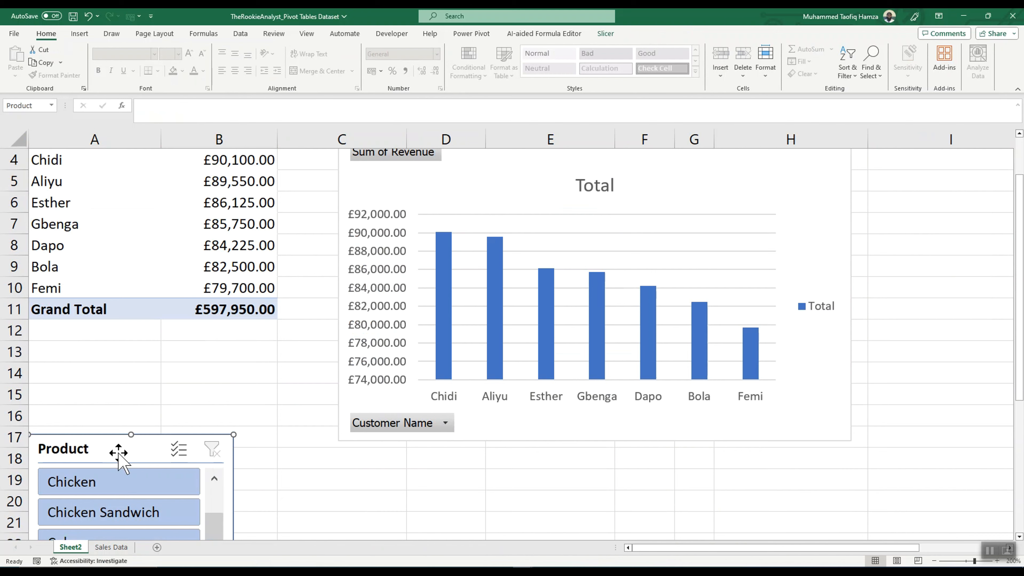
{"action": "key", "text": "Delete"}
{"action": "scroll", "coordinate": [555, 284], "scroll_direction": "up", "scroll_amount": 1}
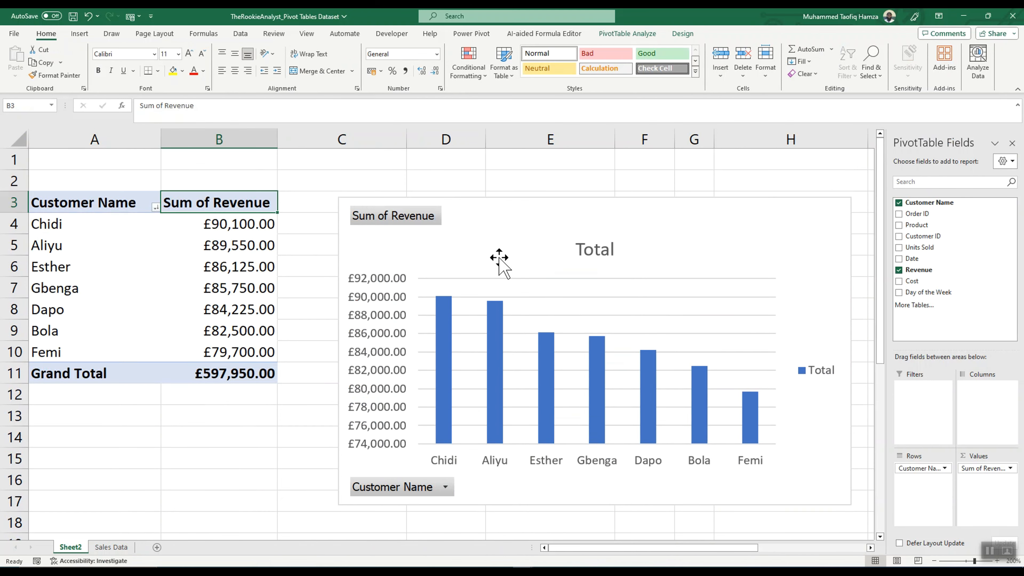
{"action": "left_click", "coordinate": [499, 217]}
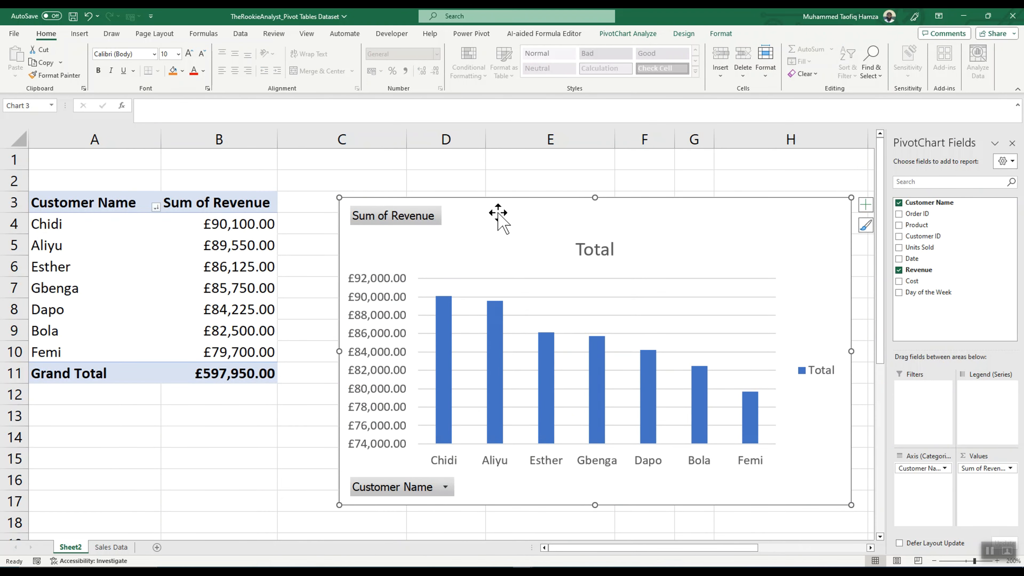
{"action": "key", "text": "Delete"}
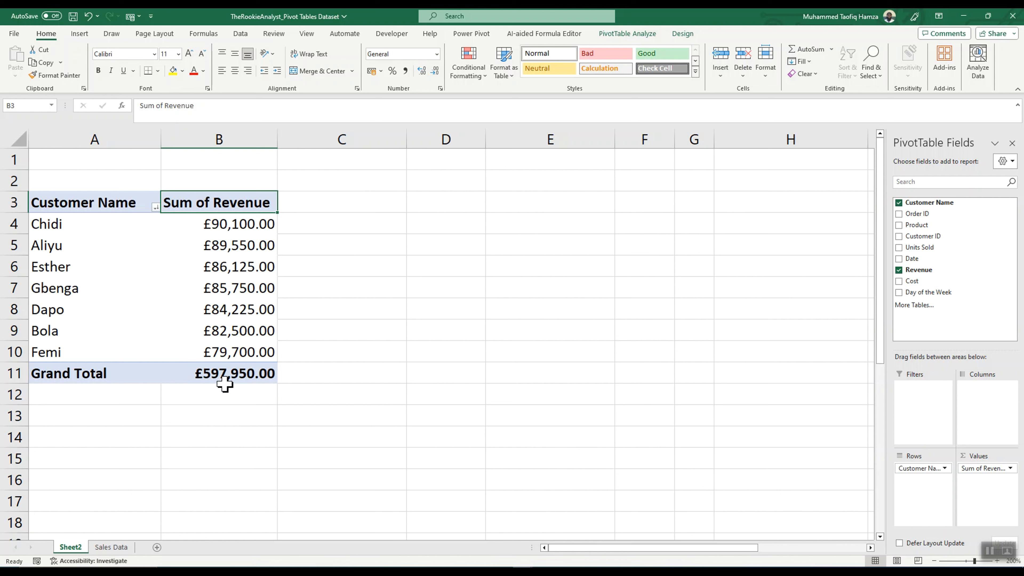
Start a new calculated field named Profit for the customer revenue PivotTable.
{"action": "left_click", "coordinate": [988, 554]}
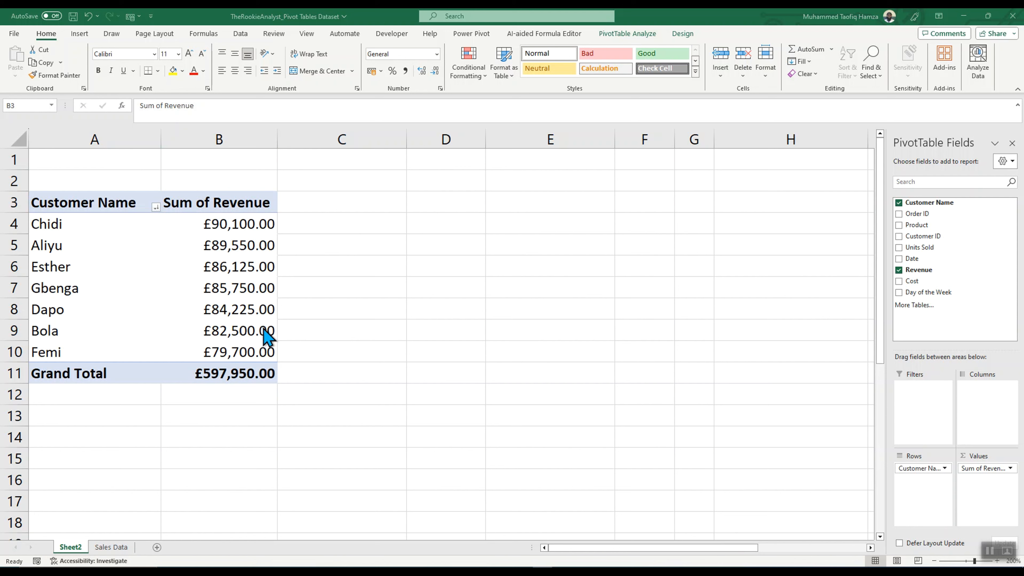
{"action": "left_click", "coordinate": [213, 263]}
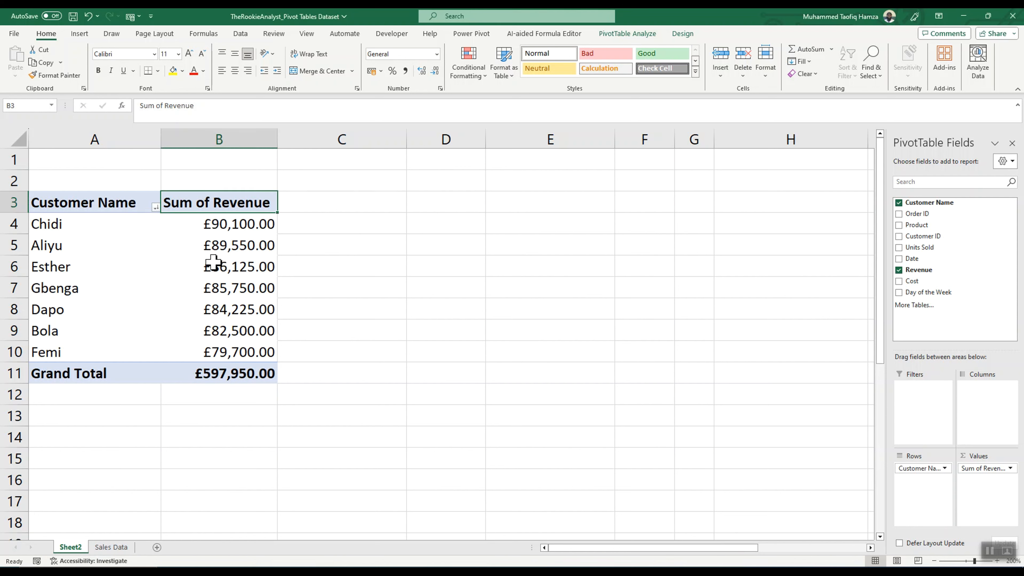
{"action": "left_click", "coordinate": [209, 247]}
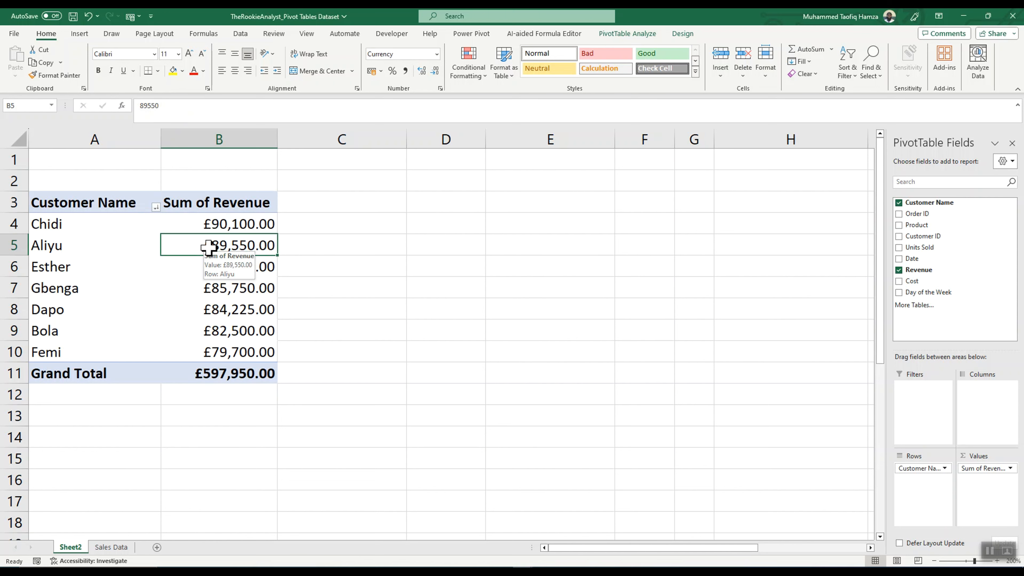
{"action": "left_click", "coordinate": [627, 35]}
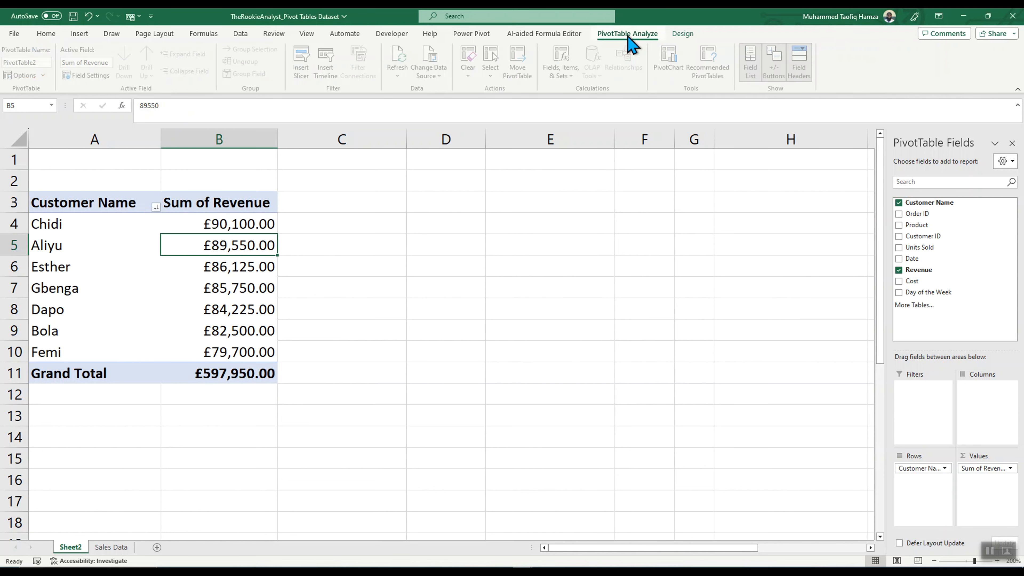
{"action": "left_click", "coordinate": [575, 75]}
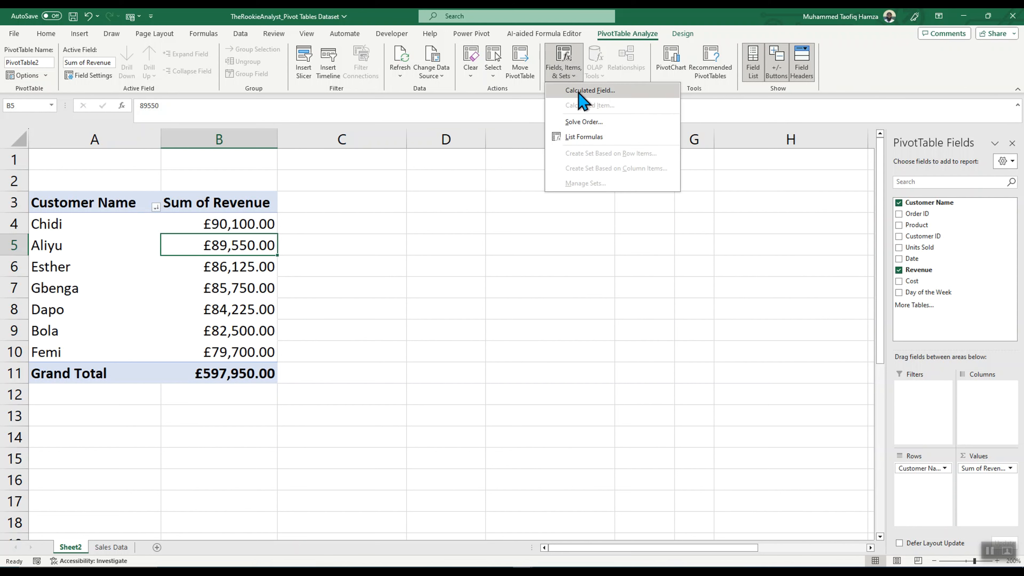
{"action": "left_click", "coordinate": [579, 91]}
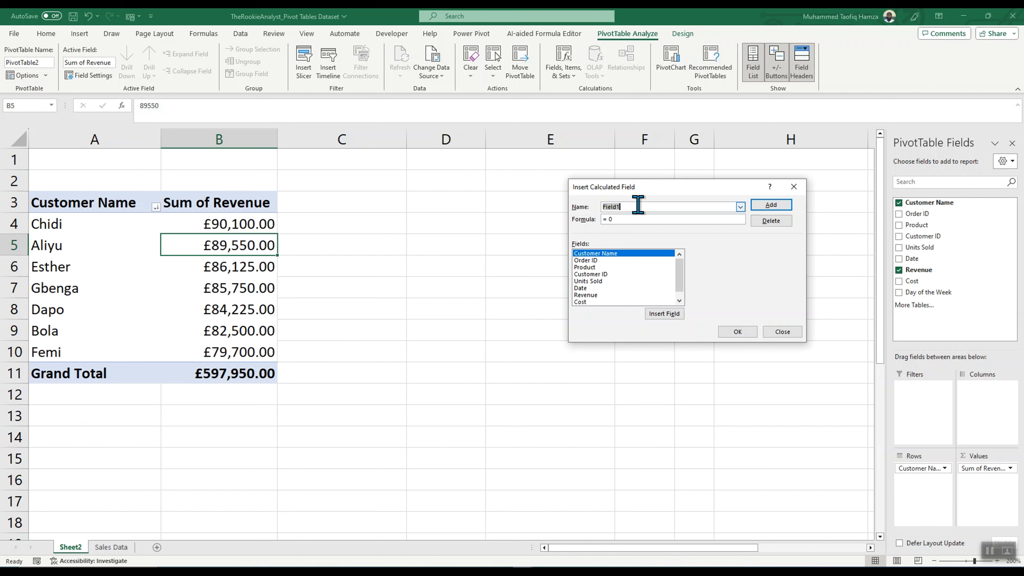
{"action": "key", "text": "BackSpace"}
{"action": "type", "text": "Profit"}
Define the Profit field's formula as = Revenue - Cost and add the field to the PivotTable's values.
{"action": "left_click", "coordinate": [592, 295]}
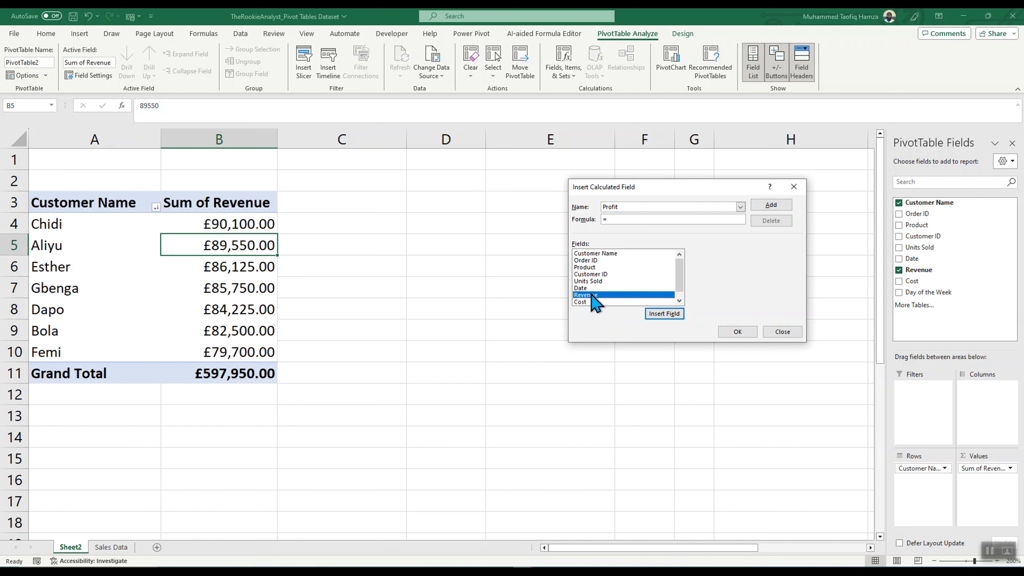
{"action": "left_click", "coordinate": [665, 315]}
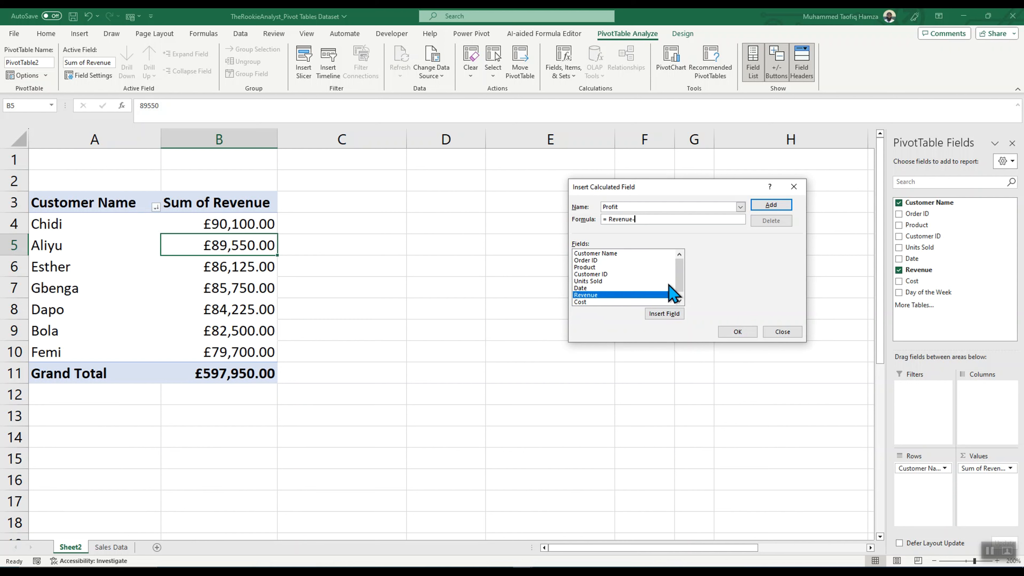
{"action": "left_click", "coordinate": [587, 303]}
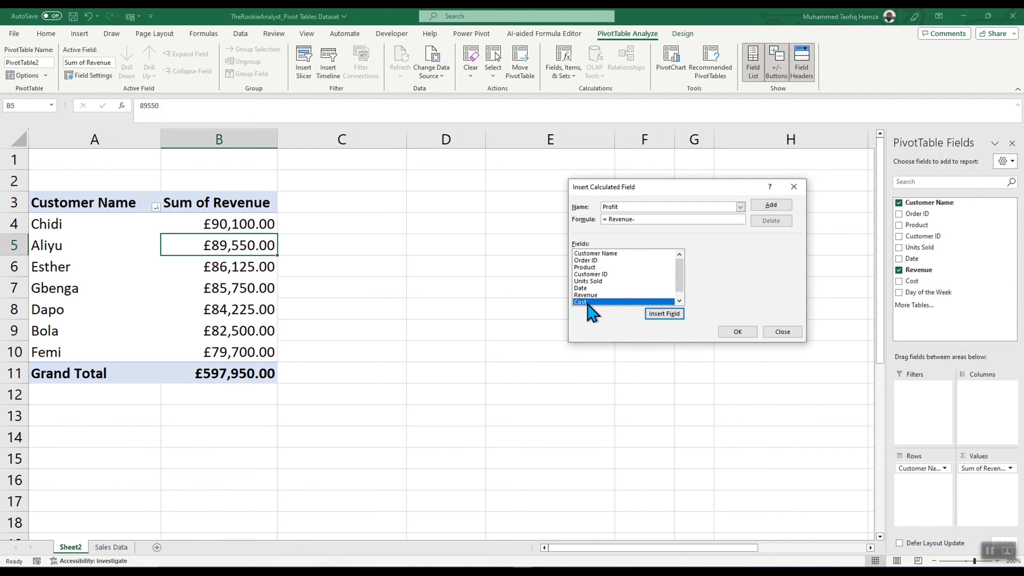
{"action": "left_click", "coordinate": [661, 315]}
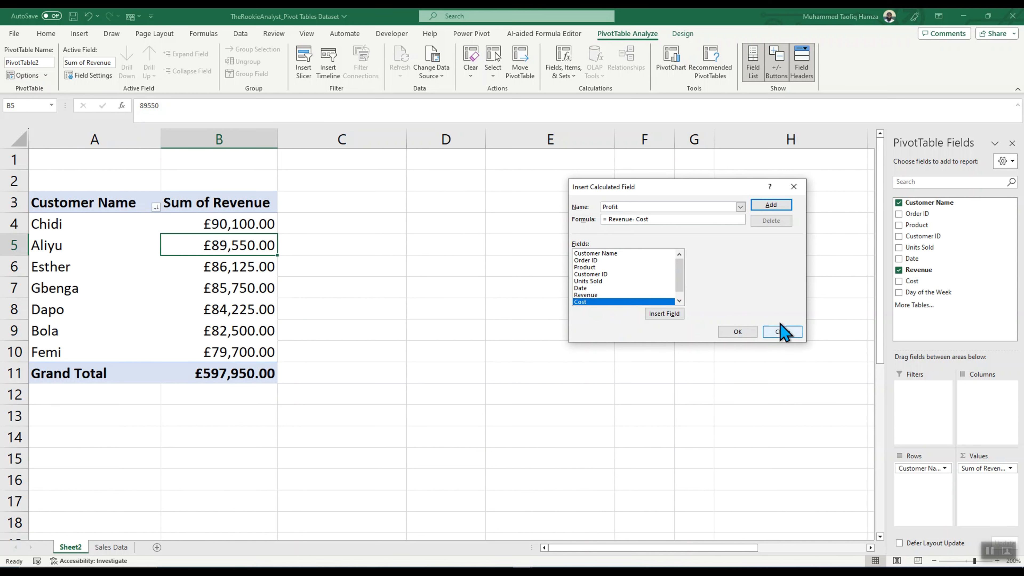
{"action": "left_click", "coordinate": [774, 205]}
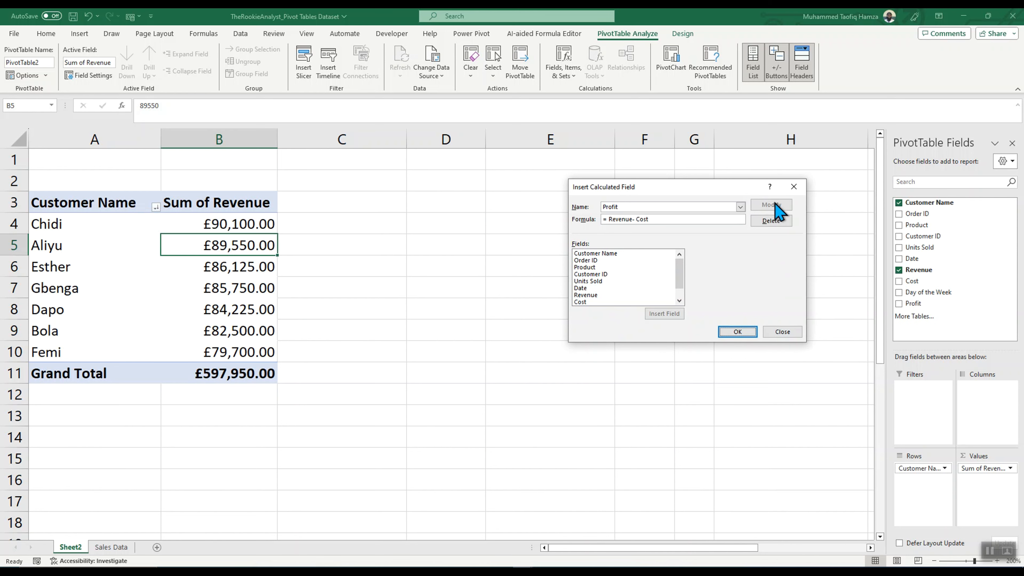
{"action": "left_click", "coordinate": [737, 332]}
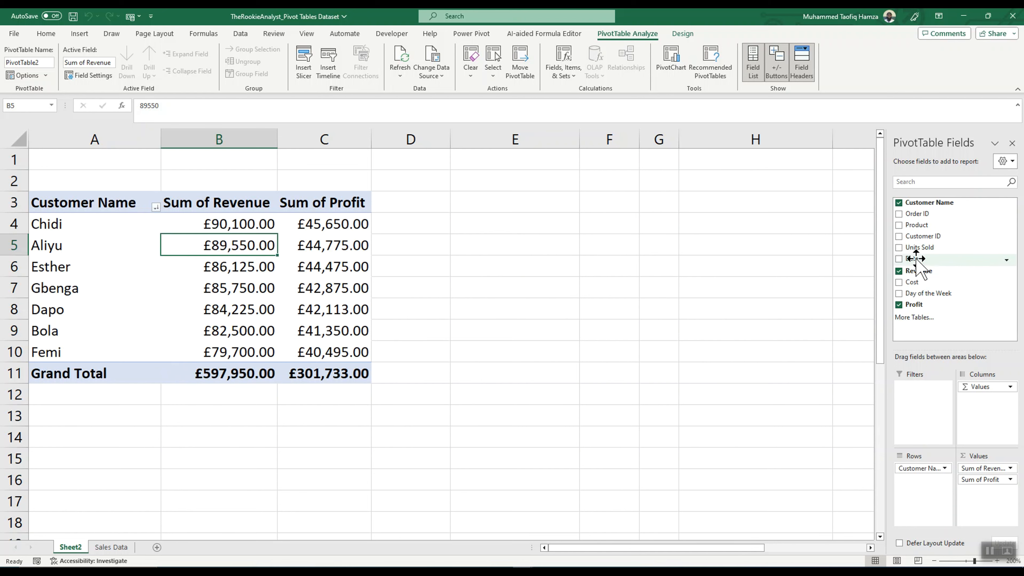
Insert the recommended PivotTable Sum of Revenue by Customer Name from the Sales Data table on a new sheet.
{"action": "left_click", "coordinate": [117, 548]}
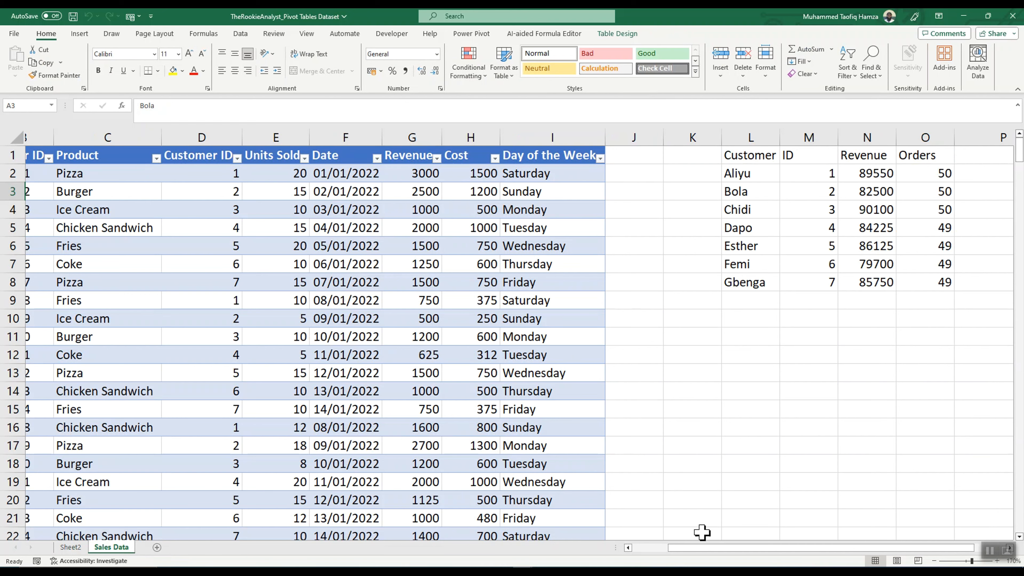
{"action": "left_click_drag", "start_coordinate": [703, 547], "coordinate": [645, 547]}
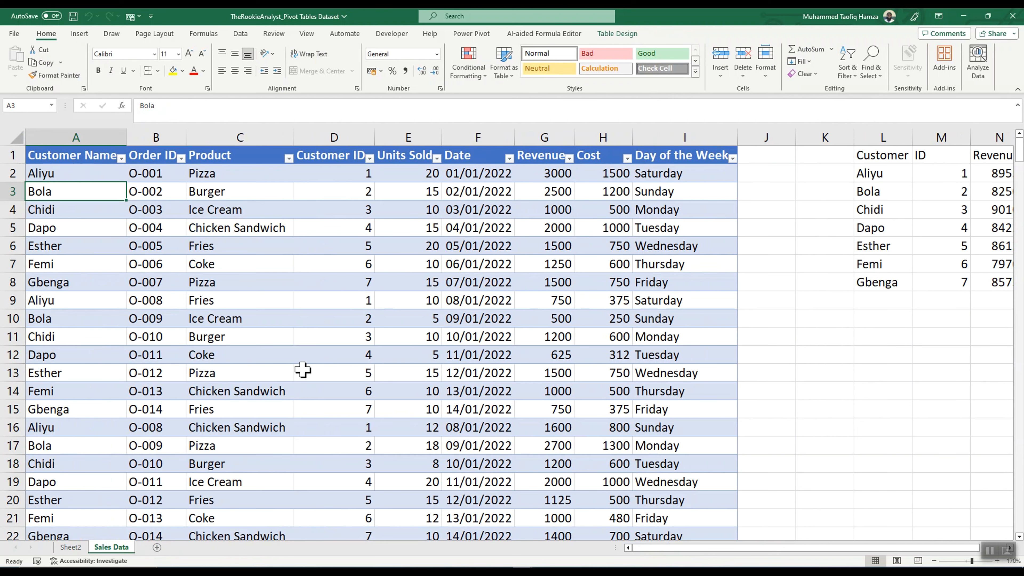
{"action": "left_click", "coordinate": [71, 547]}
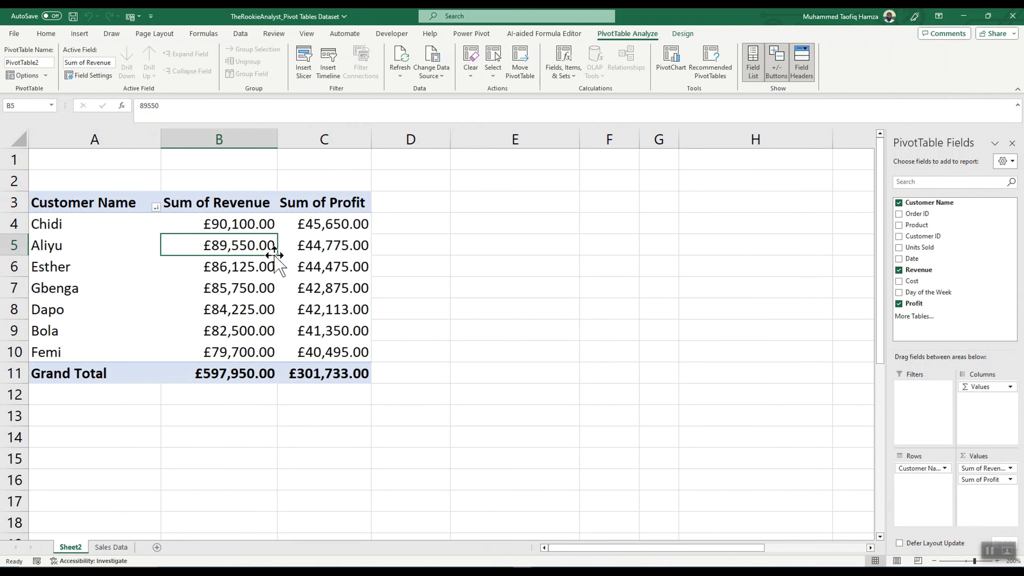
{"action": "left_click", "coordinate": [115, 547]}
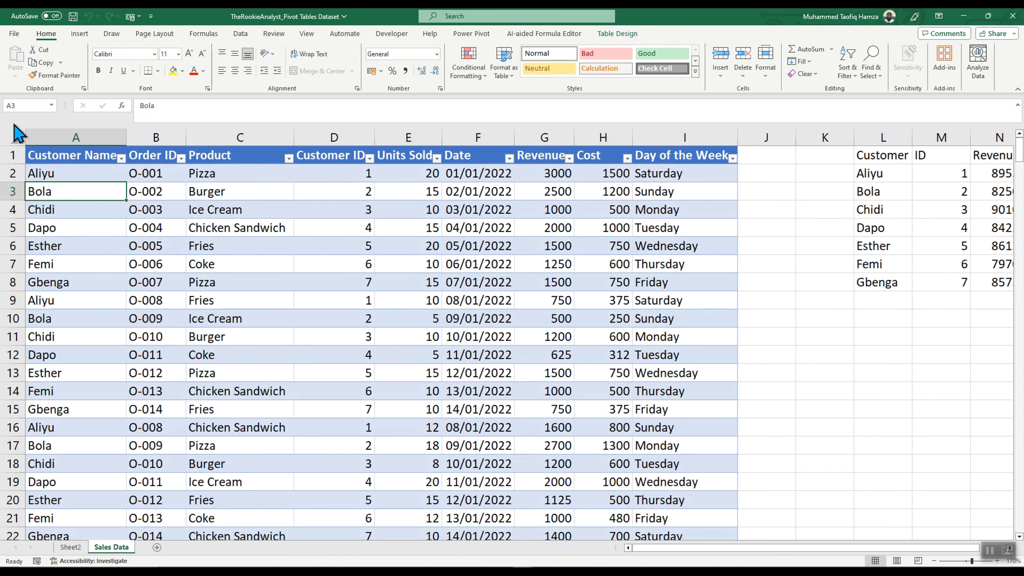
{"action": "left_click", "coordinate": [65, 161]}
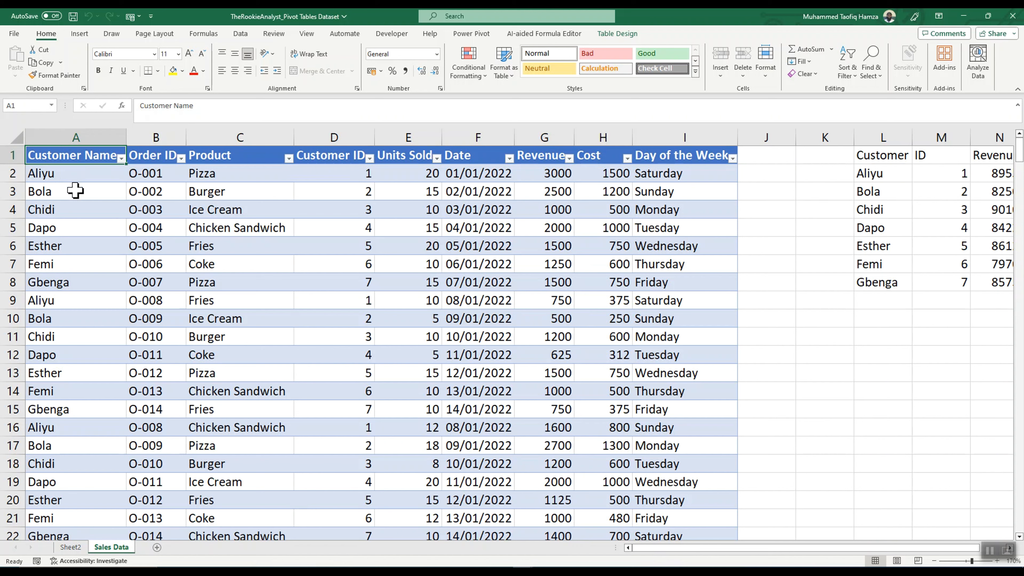
{"action": "left_click", "coordinate": [80, 33]}
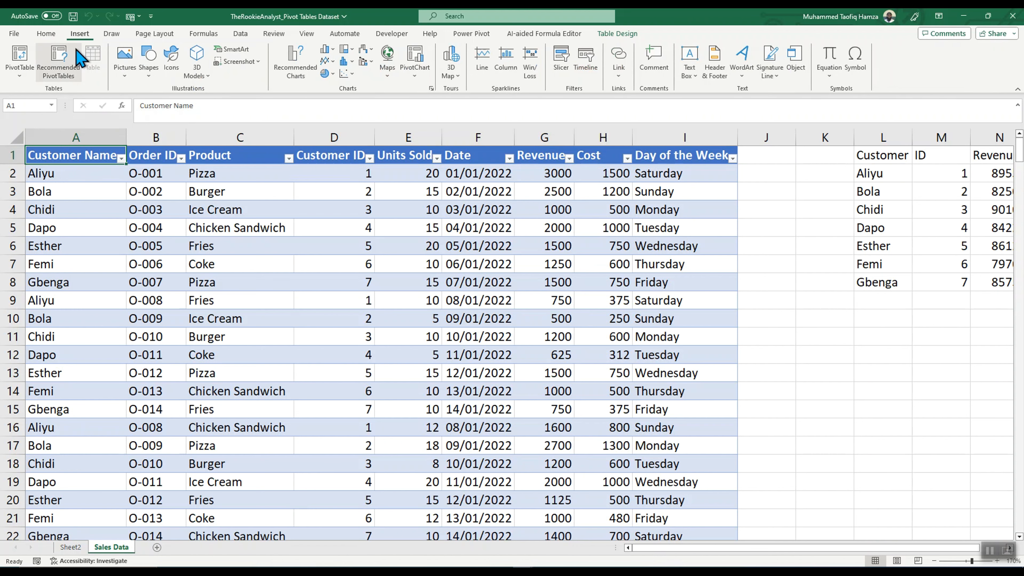
{"action": "left_click", "coordinate": [65, 78]}
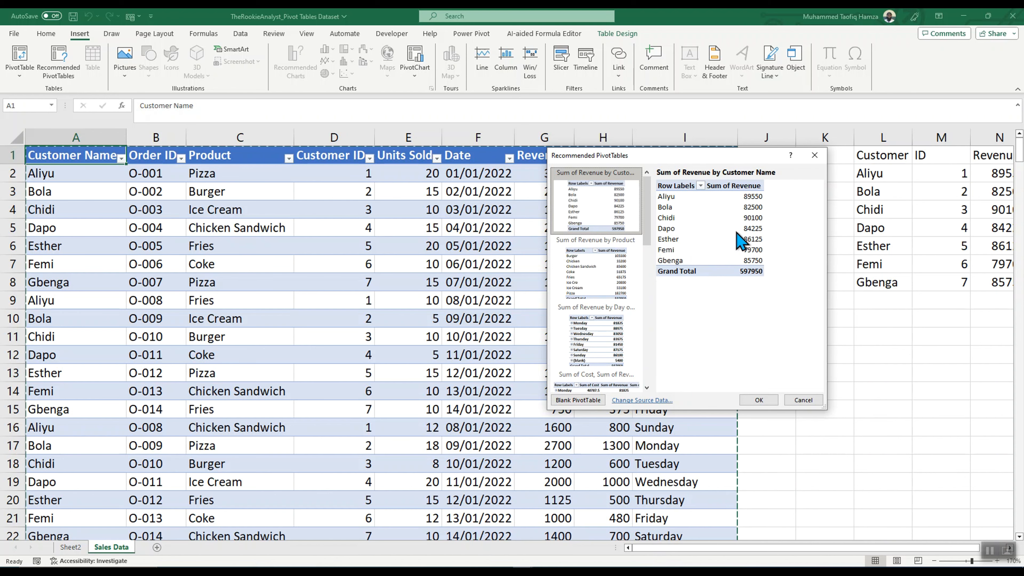
{"action": "left_click", "coordinate": [764, 401]}
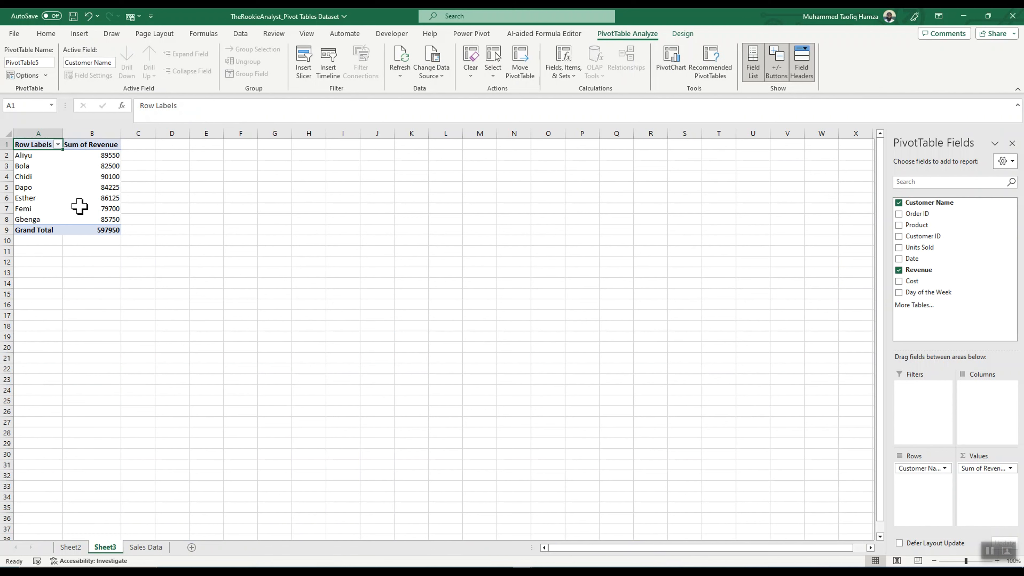
{"action": "left_click", "coordinate": [101, 196]}
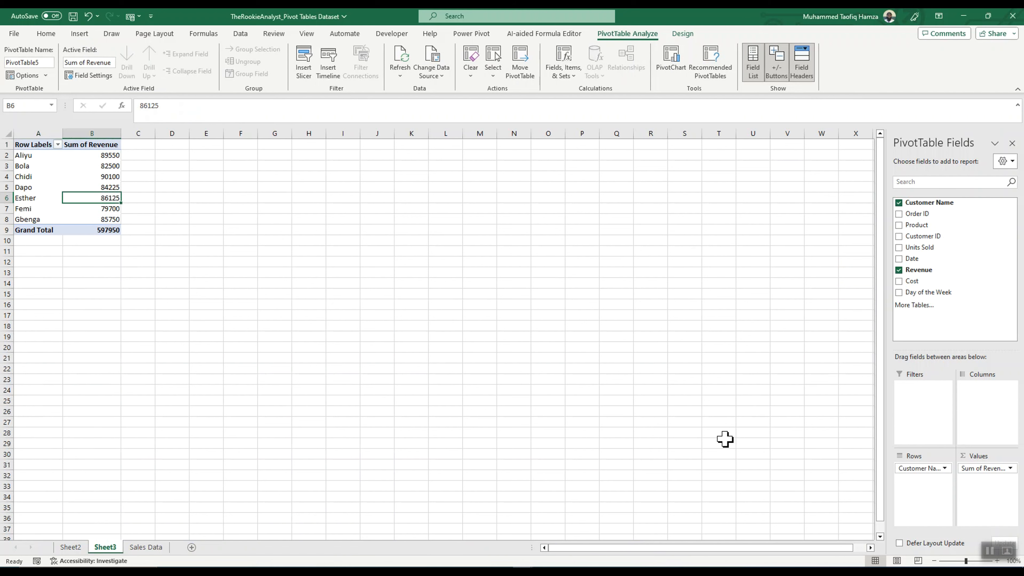
Insert the recommended PivotTable Sum of Cost by Customer ID and Product from the Sales Data table on a new sheet.
{"action": "left_click", "coordinate": [73, 547]}
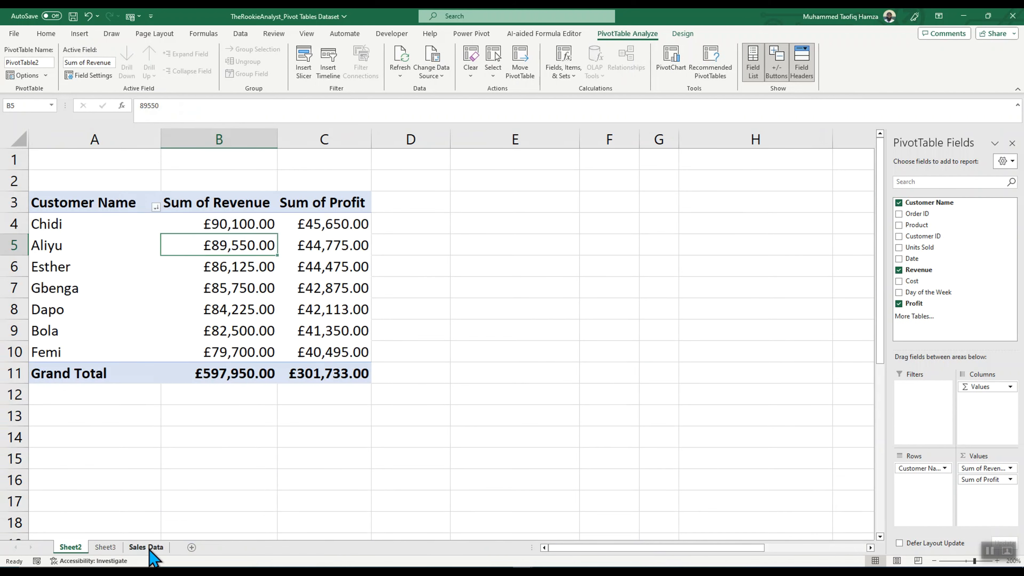
{"action": "left_click", "coordinate": [133, 547]}
{"action": "left_click", "coordinate": [79, 34]}
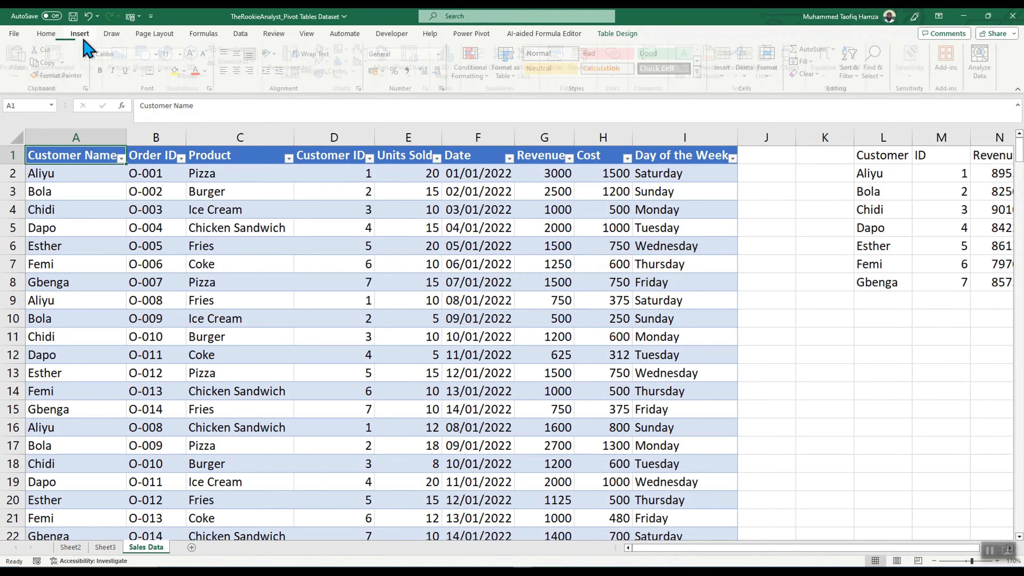
{"action": "left_click", "coordinate": [58, 61]}
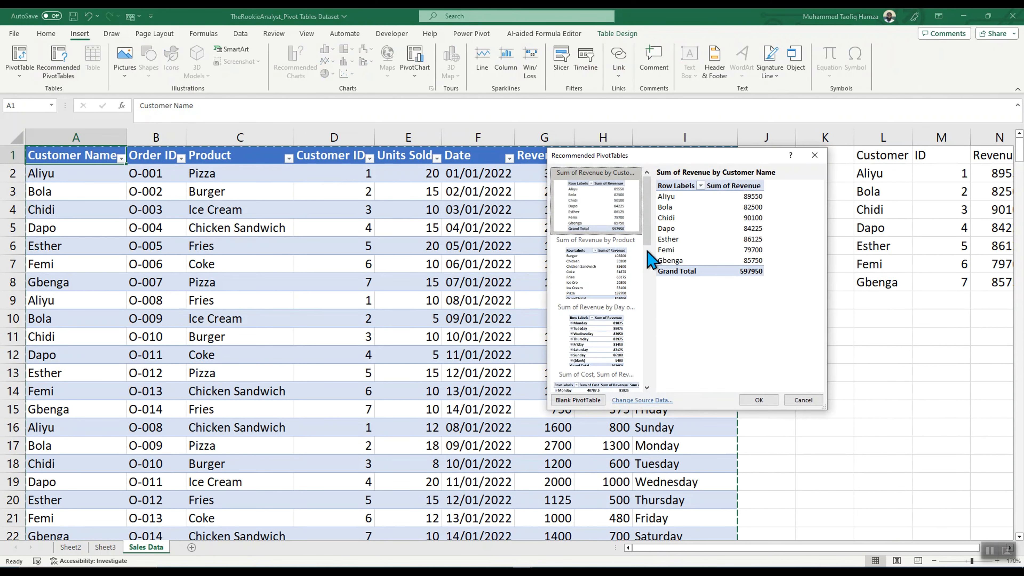
{"action": "scroll", "coordinate": [594, 340], "scroll_direction": "down", "scroll_amount": 5}
{"action": "left_click", "coordinate": [595, 339]}
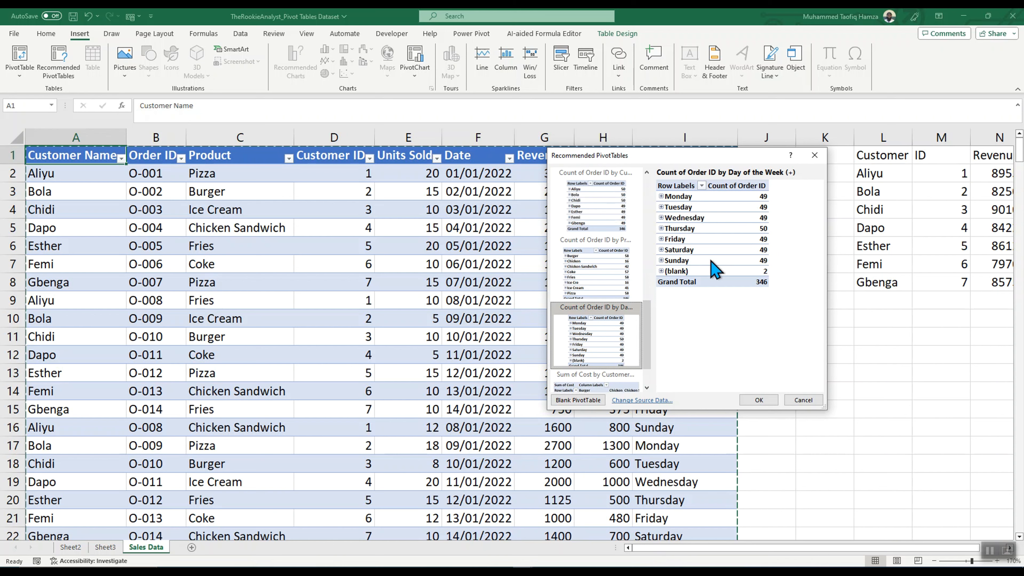
{"action": "scroll", "coordinate": [599, 368], "scroll_direction": "down", "scroll_amount": 1}
{"action": "left_click", "coordinate": [598, 362]}
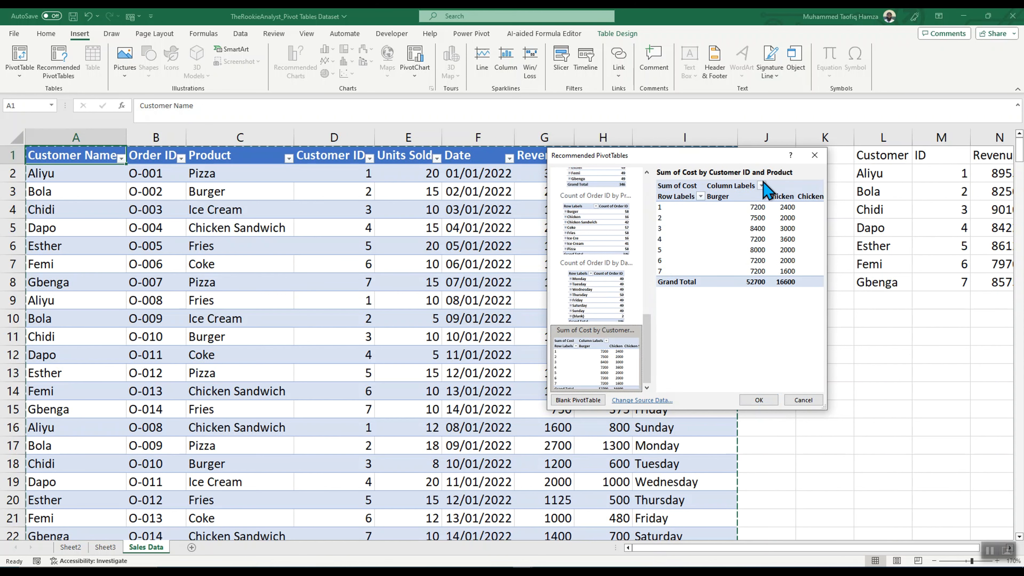
{"action": "left_click", "coordinate": [758, 400]}
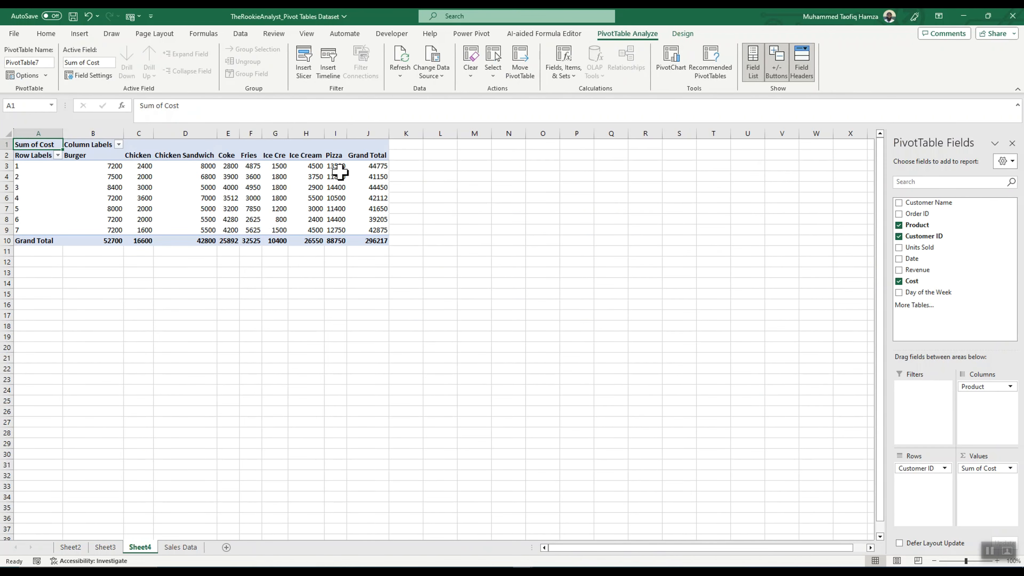
{"action": "mouse_move", "coordinate": [375, 199]}
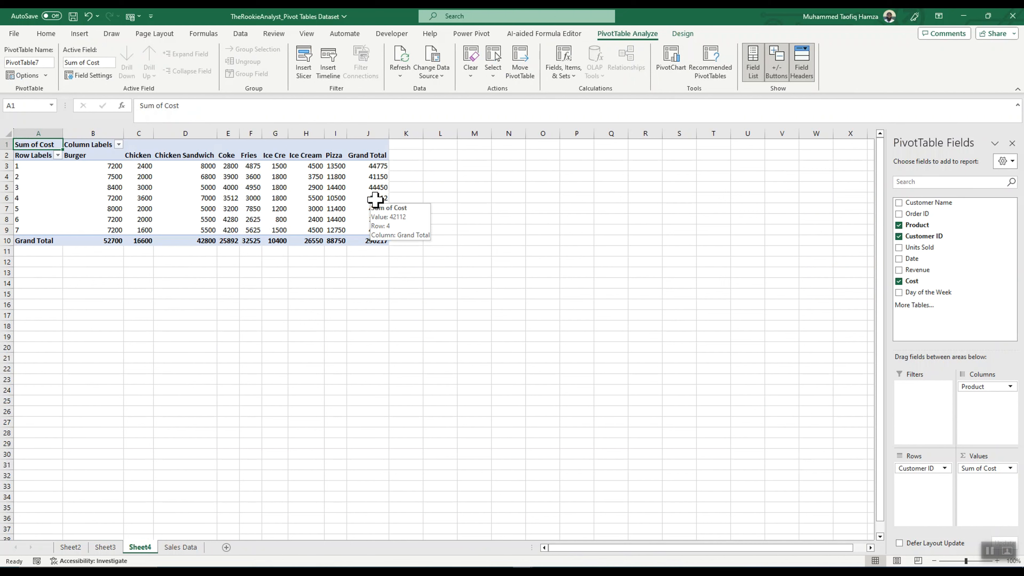
{"action": "left_click", "coordinate": [109, 548]}
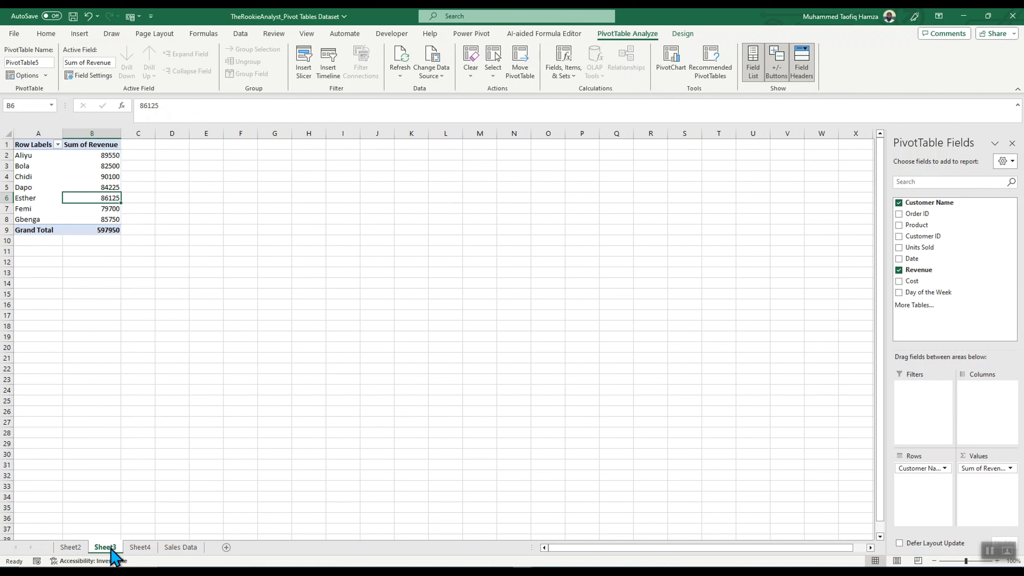
Use Analyze Data on the Sales Data table to insert the suggested PivotChart for the percentage of total Units Sold for each Product.
{"action": "left_click", "coordinate": [187, 547]}
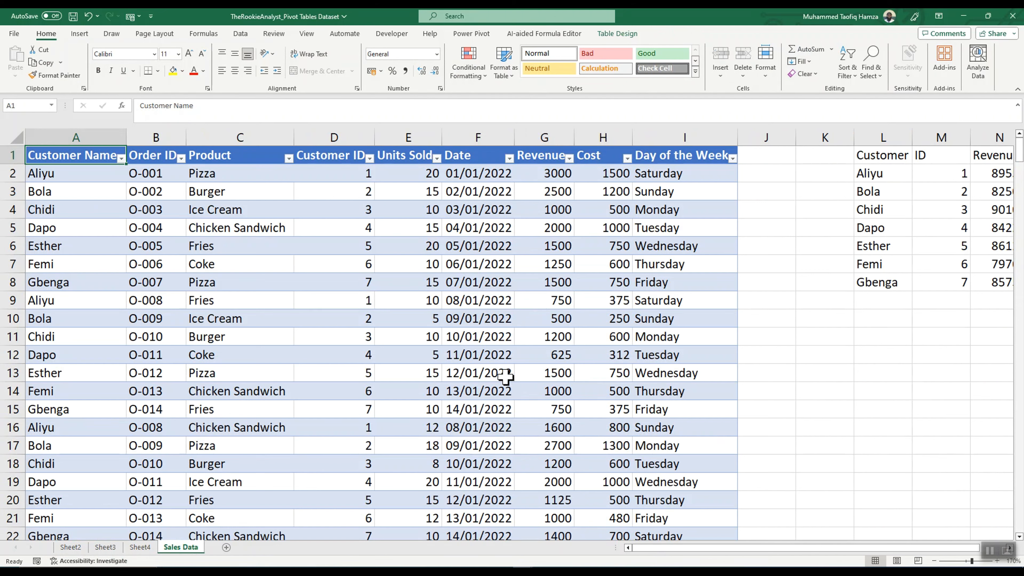
{"action": "left_click", "coordinate": [248, 176]}
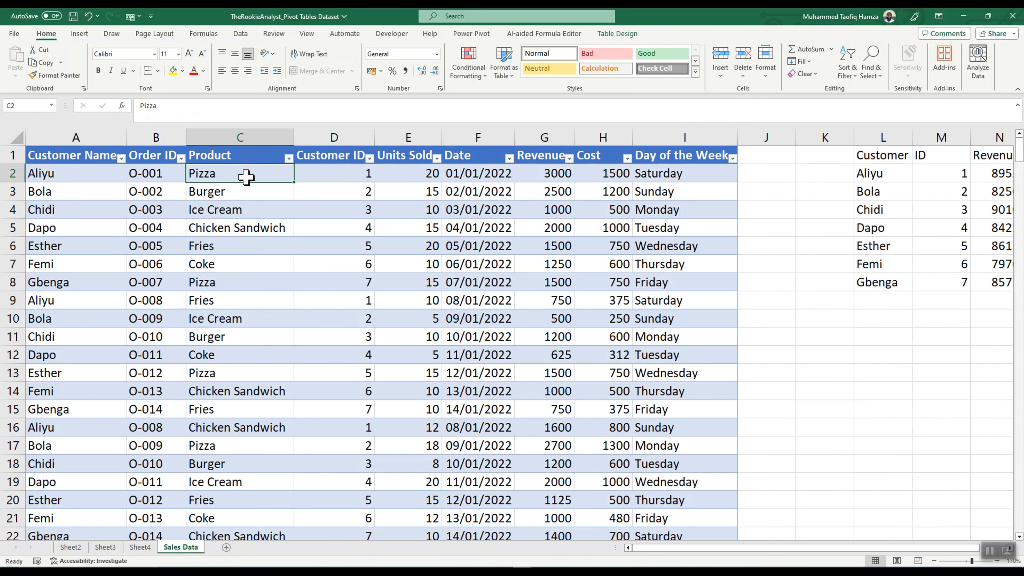
{"action": "left_click", "coordinate": [978, 66]}
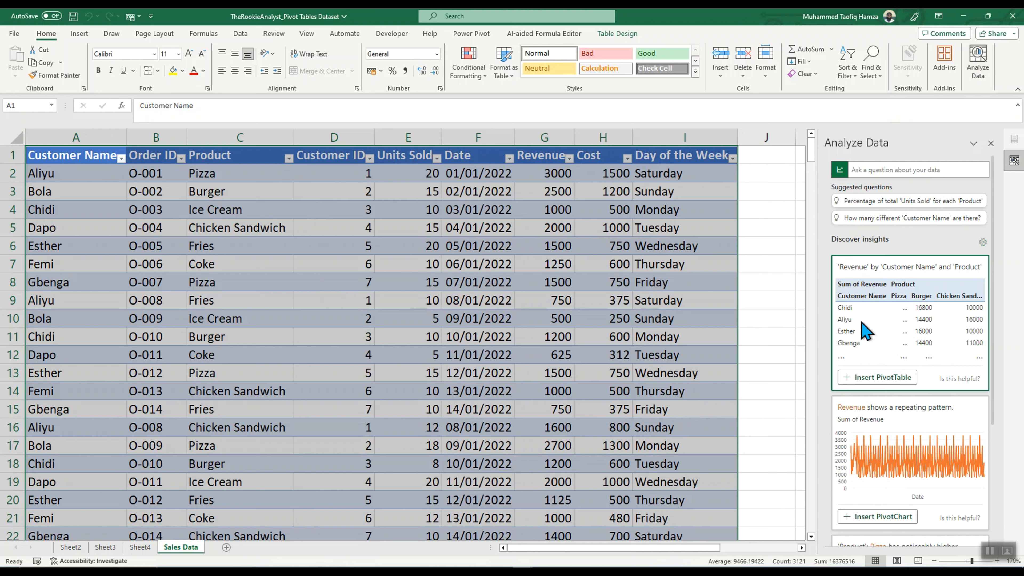
{"action": "left_click", "coordinate": [877, 202]}
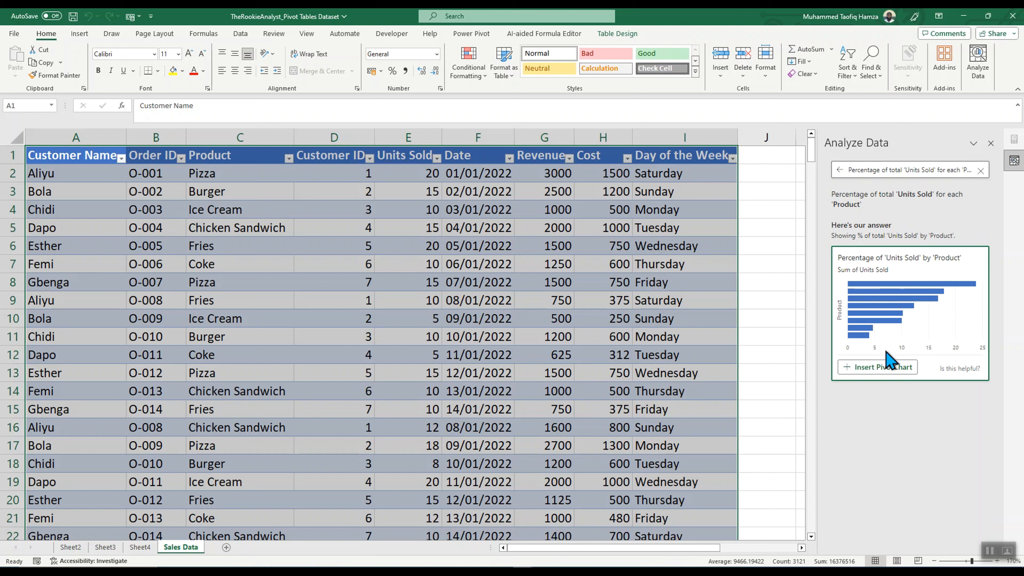
{"action": "left_click", "coordinate": [882, 367]}
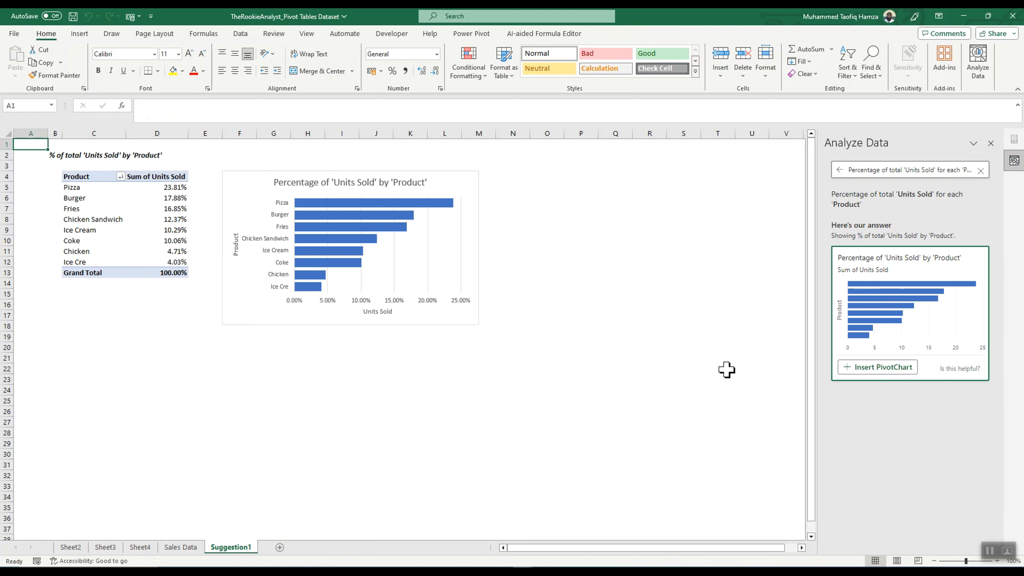
{"action": "left_click", "coordinate": [352, 222]}
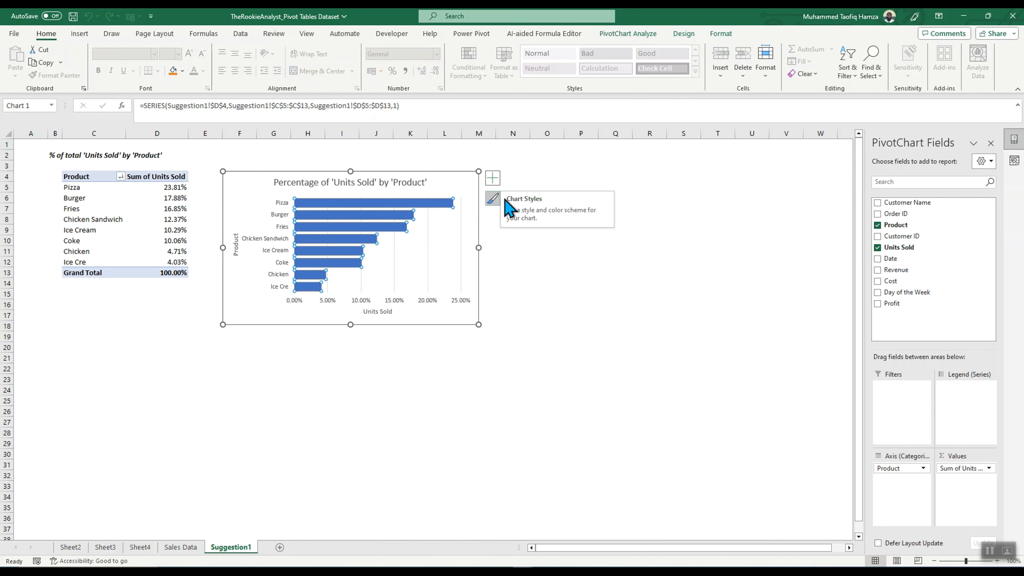
Ask Analyze Data on the Sales Data sheet the question "How much revenue was generated".
{"action": "left_click", "coordinate": [184, 547]}
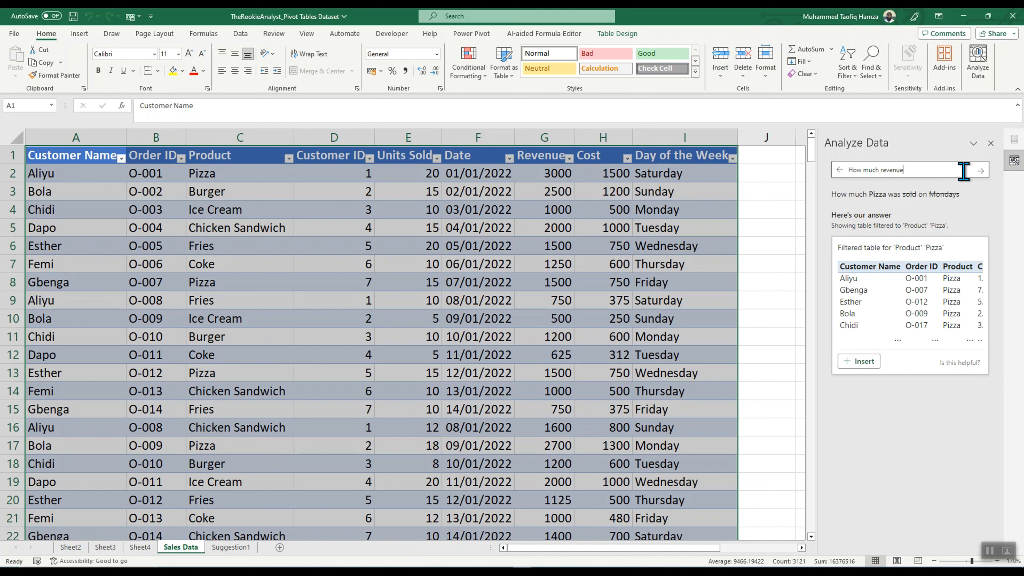
{"action": "key", "text": "BackSpace"}
{"action": "left_click", "coordinate": [980, 171]}
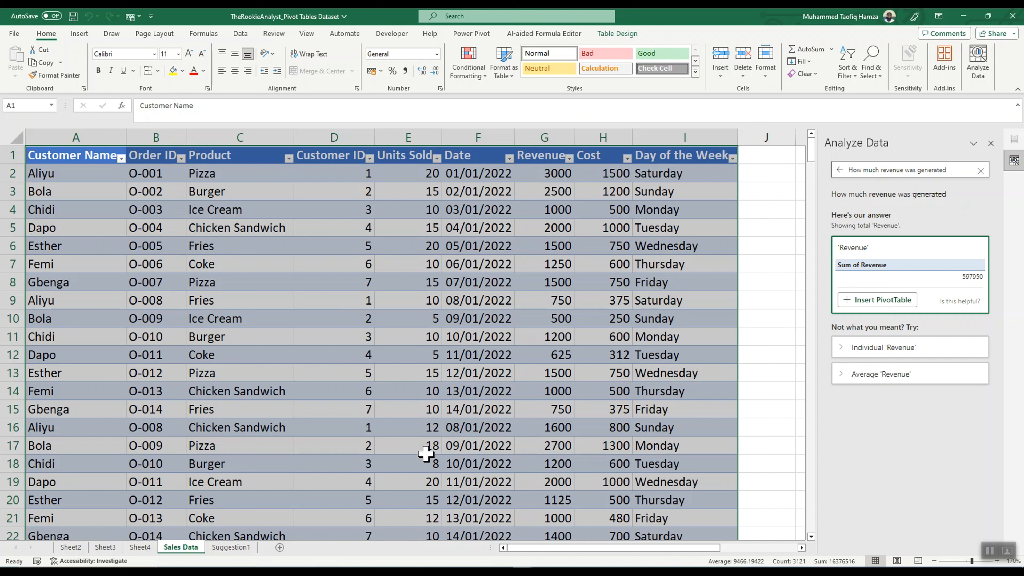
{"action": "mouse_move", "coordinate": [483, 571]}
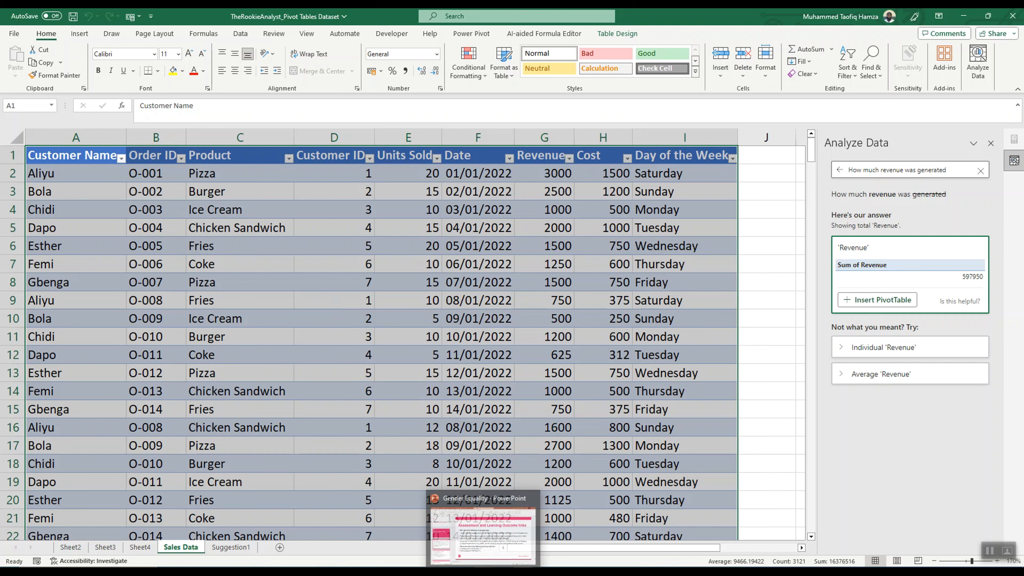
{"action": "left_click", "coordinate": [542, 571]}
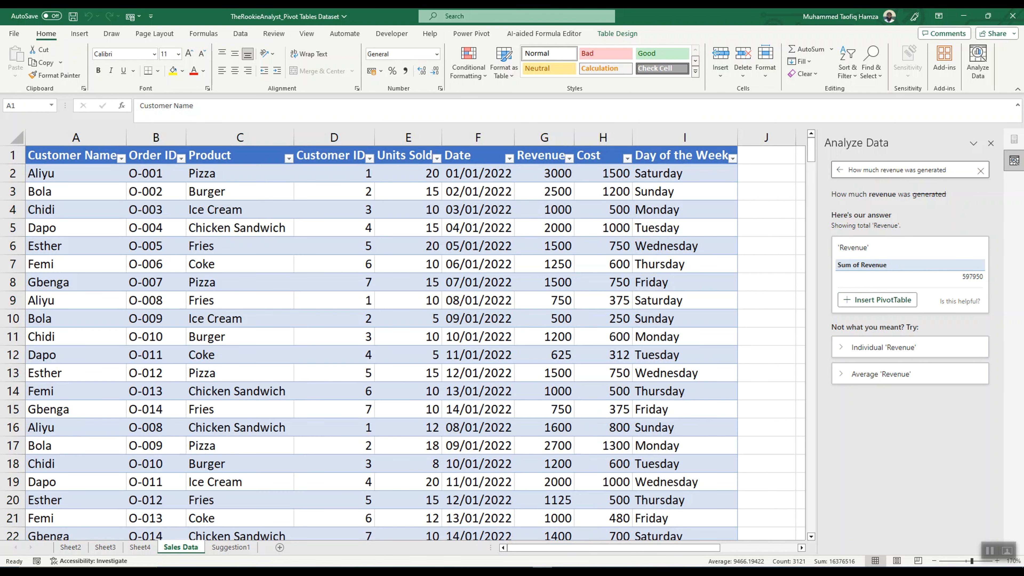